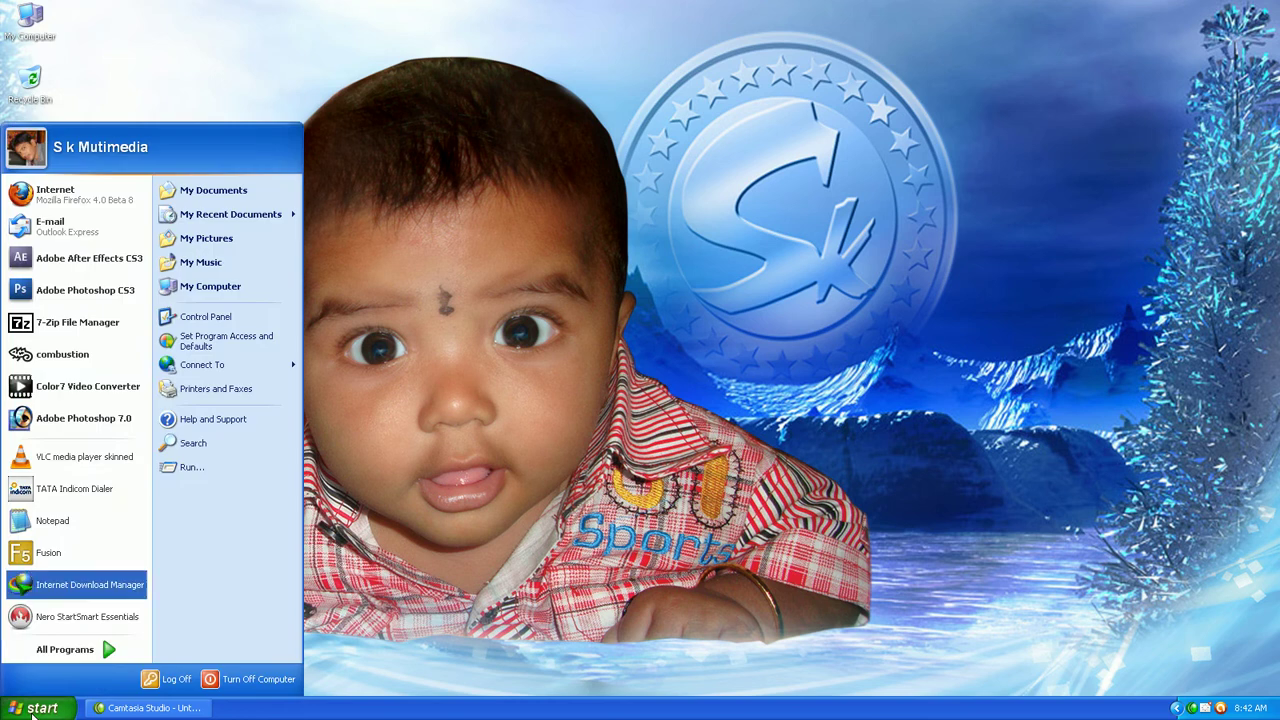
# - Launch After Effects CS3 and dismiss every duplicate plug-in warning, including S_FilmEffect and S_WipeBubble
pyautogui.click(82, 260)
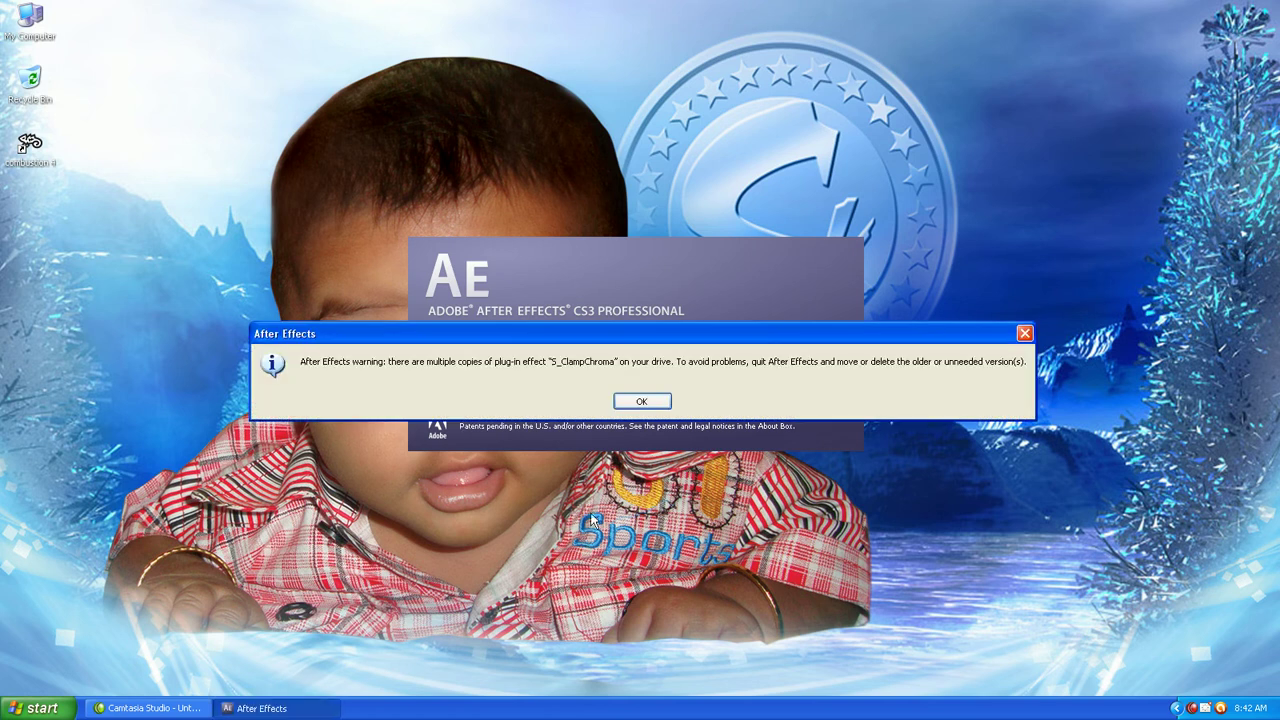
pyautogui.click(645, 400)
pyautogui.click(645, 400)
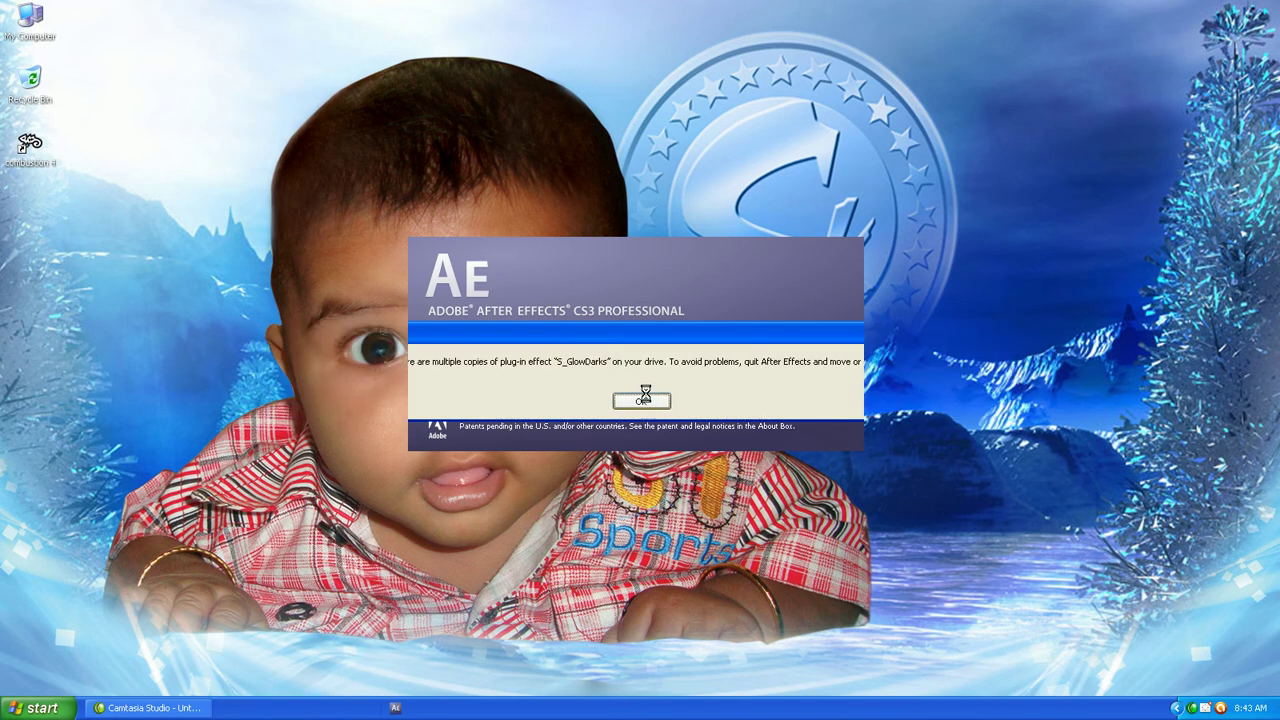
pyautogui.click(645, 400)
pyautogui.click(645, 400)
pyautogui.click(645, 400)
pyautogui.click(645, 400)
pyautogui.click(645, 400)
pyautogui.click(645, 400)
pyautogui.click(645, 400)
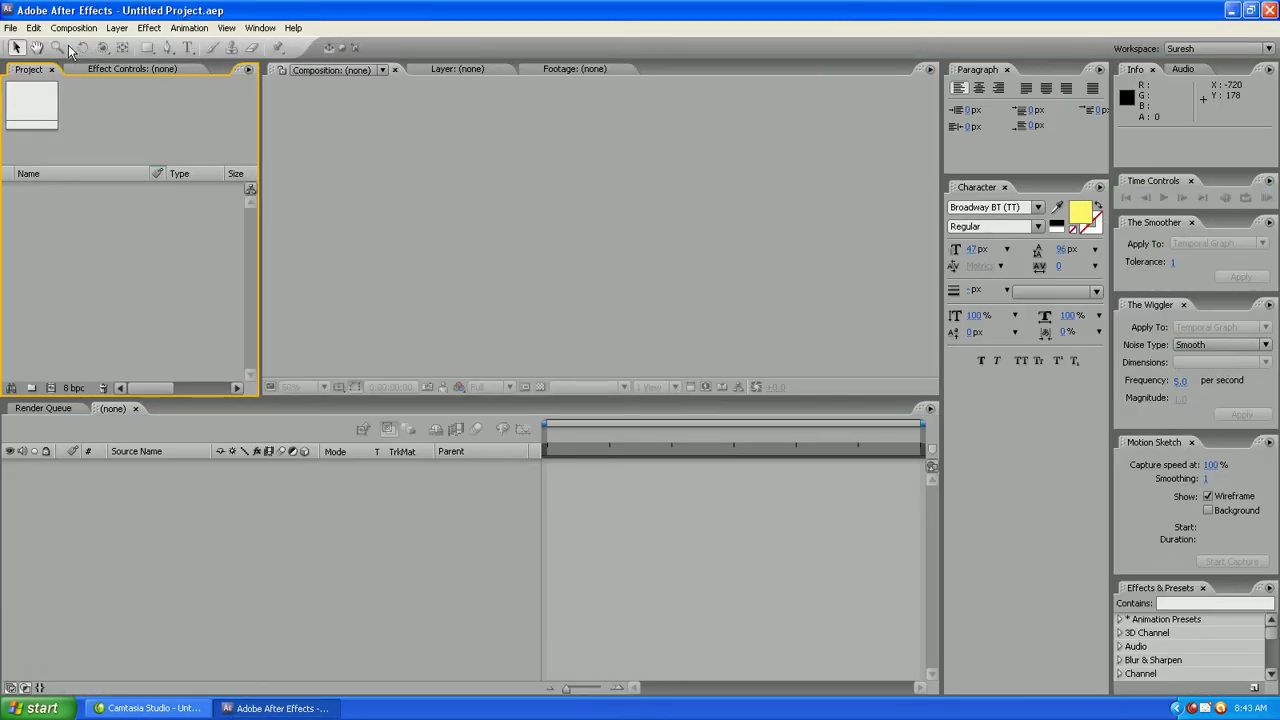
# - Close the tip of the day and create Comp 1 at 768×576, 25 fps, 8 seconds
pyautogui.click(756, 382)
pyautogui.rightClick(48, 286)
pyautogui.moveTo(95, 338)
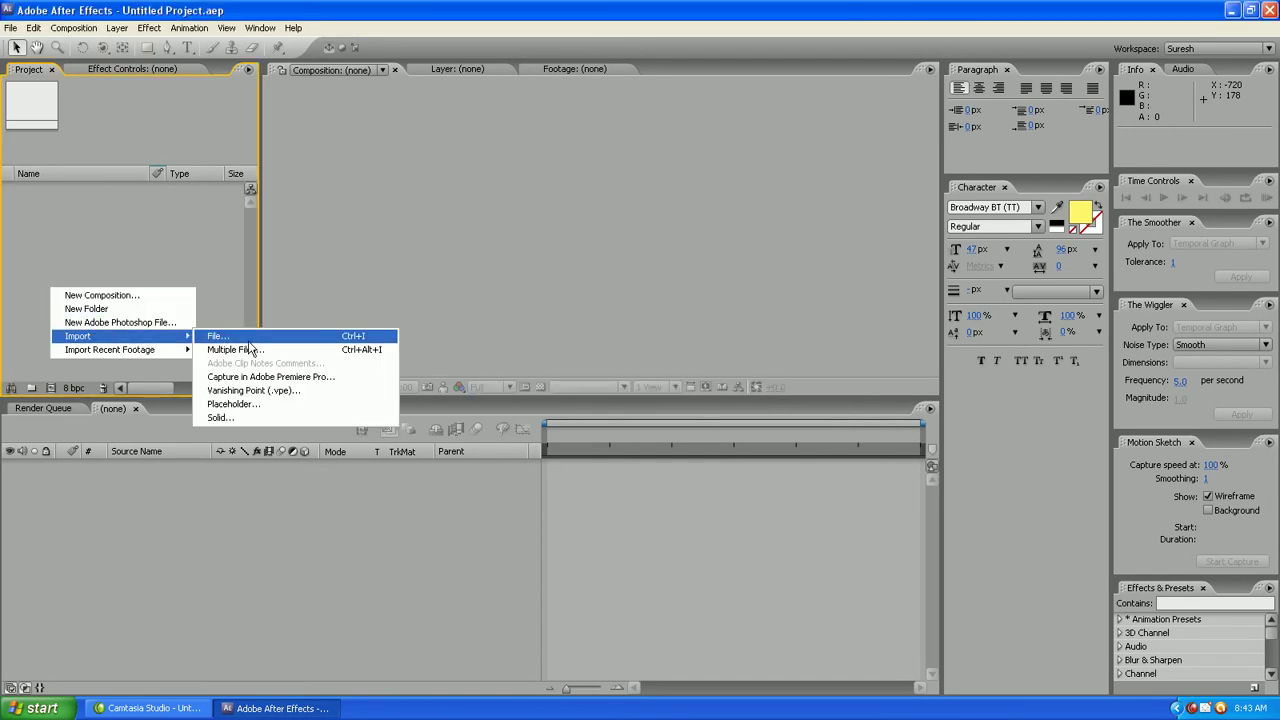
pyautogui.click(225, 337)
pyautogui.rightClick(146, 216)
pyautogui.click(170, 221)
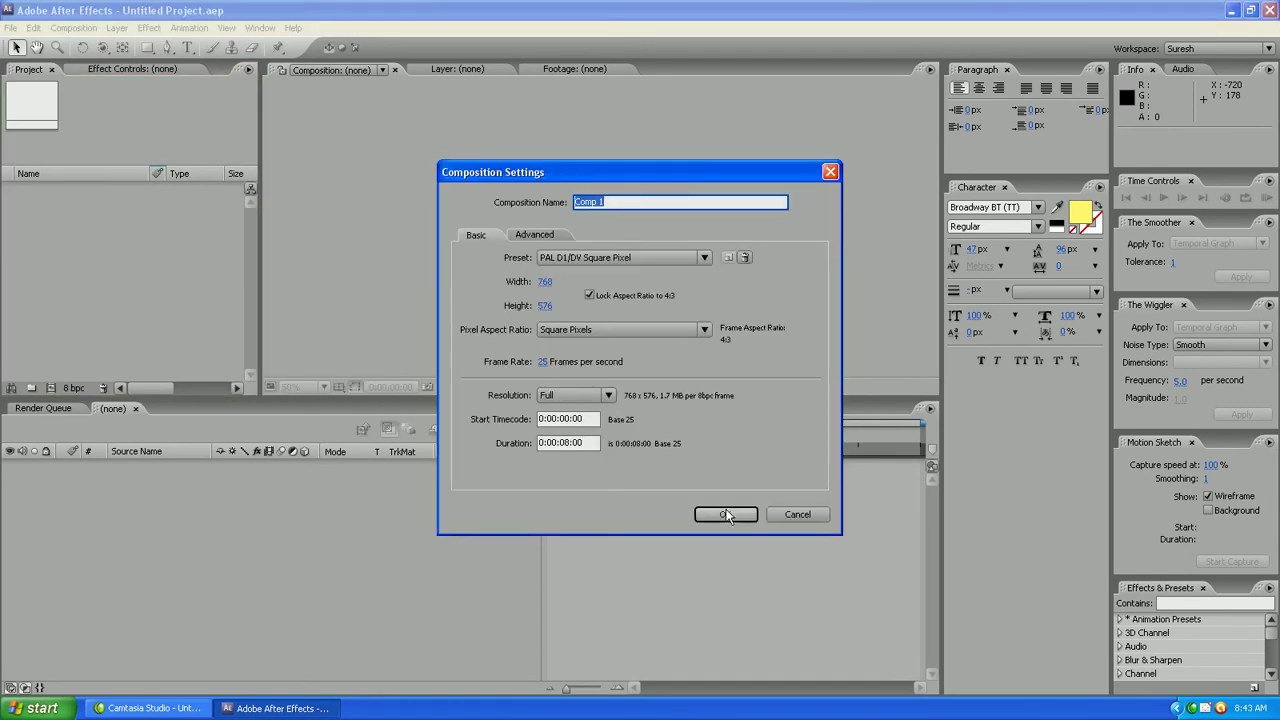
pyautogui.click(723, 518)
# - Add a black solid layer, Black Solid 1, to Comp 1 and select it
pyautogui.rightClick(168, 514)
pyautogui.moveTo(192, 528)
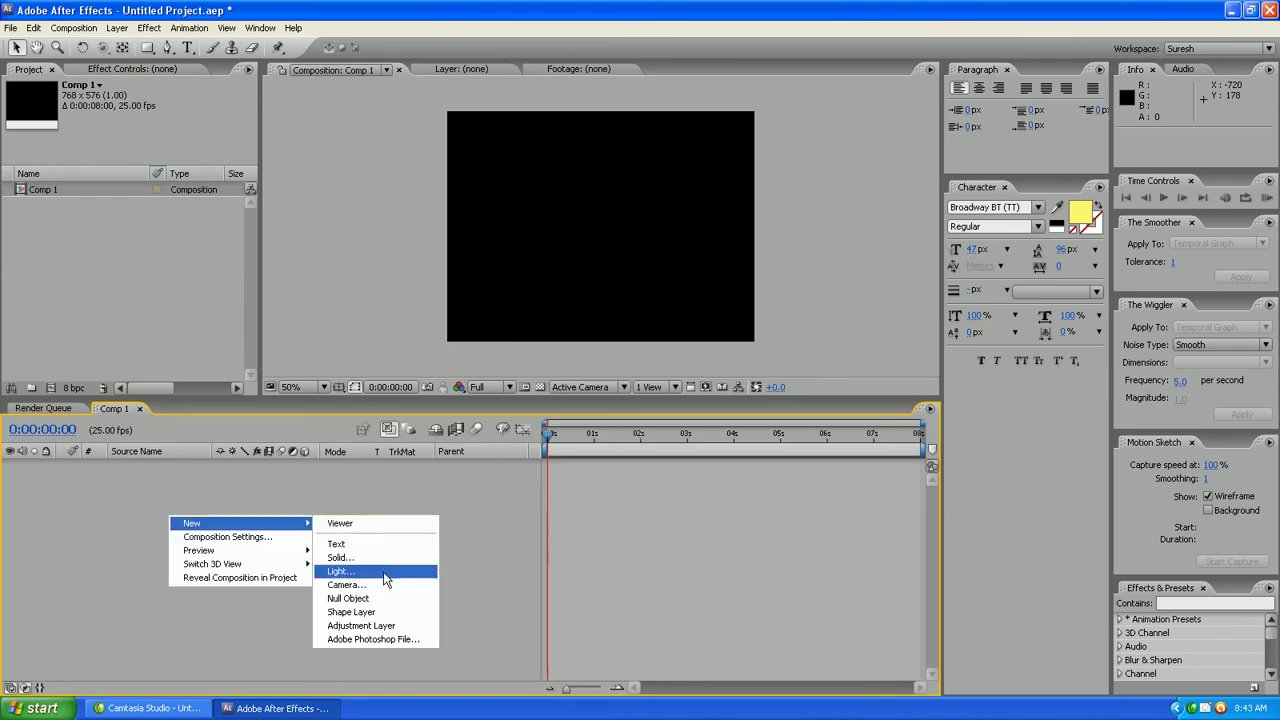
pyautogui.click(355, 557)
pyautogui.click(648, 428)
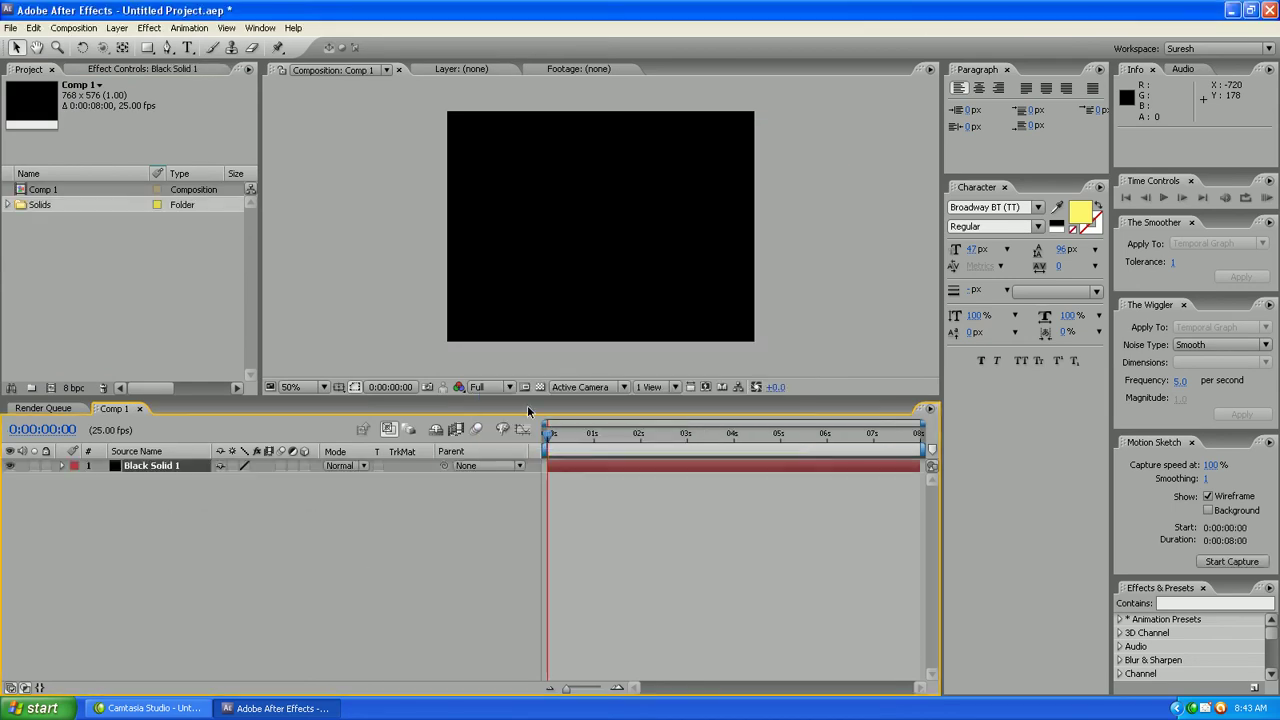
pyautogui.click(152, 468)
pyautogui.click(166, 48)
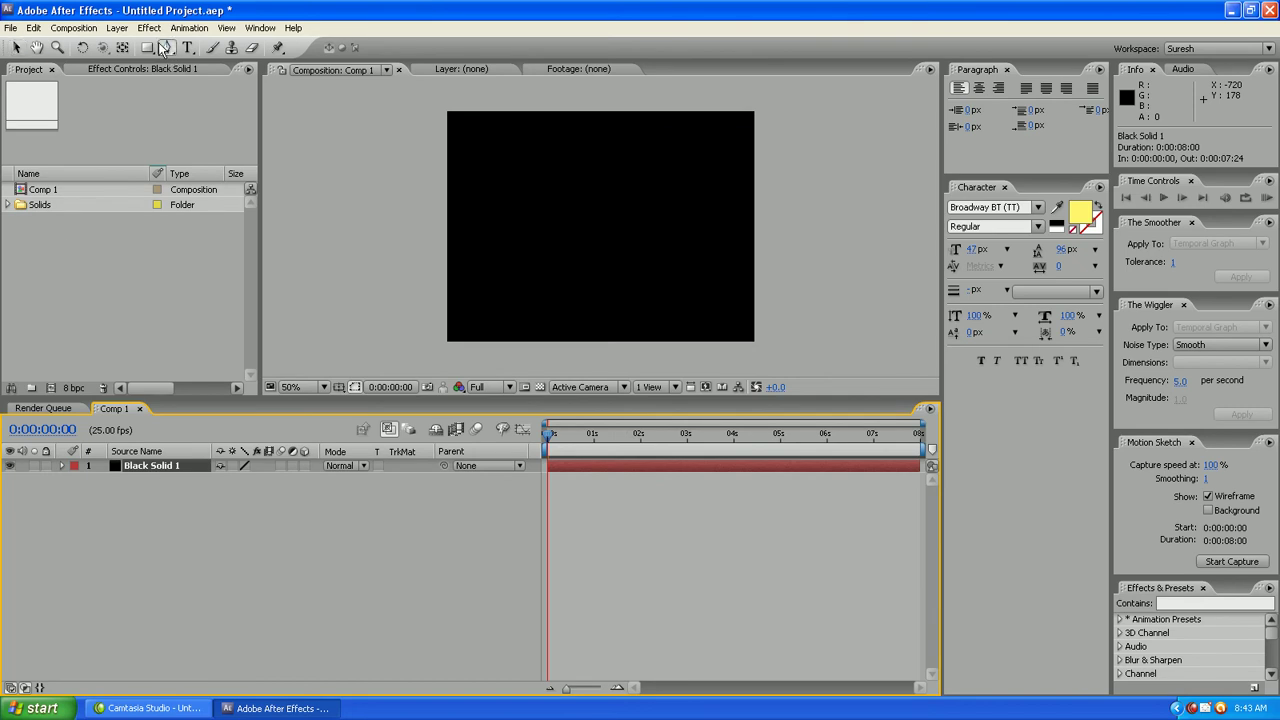
# - Begin a curved open mask on the solid, looping on the right and sweeping across the top
pyautogui.click(455, 272)
pyautogui.moveTo(607, 160)
pyautogui.mouseDown()
pyautogui.moveTo(670, 192)
pyautogui.moveTo(707, 277)
pyautogui.moveTo(658, 313)
pyautogui.mouseUp()
pyautogui.click(694, 165)
pyautogui.click(706, 316)
pyautogui.moveTo(579, 298)
pyautogui.mouseDown()
pyautogui.moveTo(562, 240)
pyautogui.moveTo(624, 232)
pyautogui.moveTo(672, 279)
pyautogui.mouseUp()
pyautogui.moveTo(682, 218)
pyautogui.mouseDown()
pyautogui.moveTo(681, 168)
pyautogui.moveTo(614, 137)
pyautogui.mouseUp()
pyautogui.moveTo(530, 127); pyautogui.dragTo(492, 175)
# - Extend the winding mask through the lower middle and bottom, finishing toward the upper right
pyautogui.moveTo(499, 250)
pyautogui.mouseDown()
pyautogui.moveTo(513, 307)
pyautogui.moveTo(584, 344)
pyautogui.mouseUp()
pyautogui.click(636, 338)
pyautogui.moveTo(679, 335); pyautogui.dragTo(695, 341)
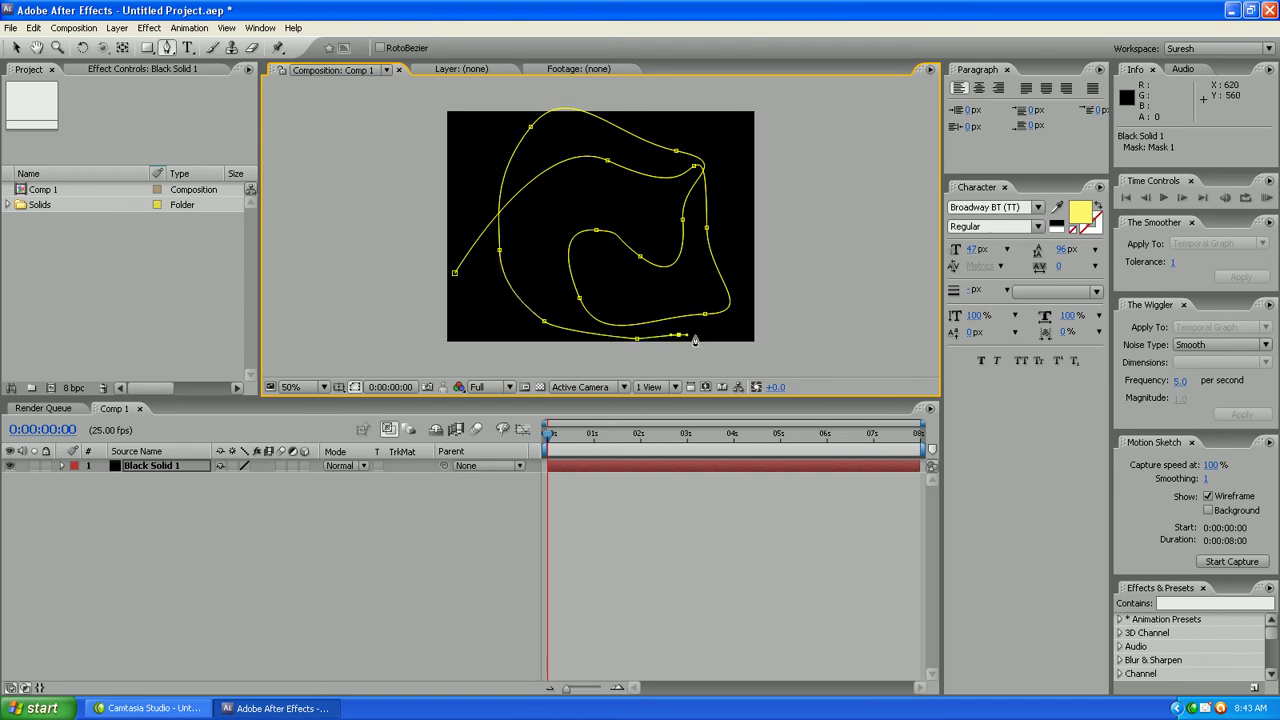
pyautogui.moveTo(677, 297); pyautogui.dragTo(711, 302)
pyautogui.moveTo(565, 148); pyautogui.dragTo(720, 149)
pyautogui.click(725, 168)
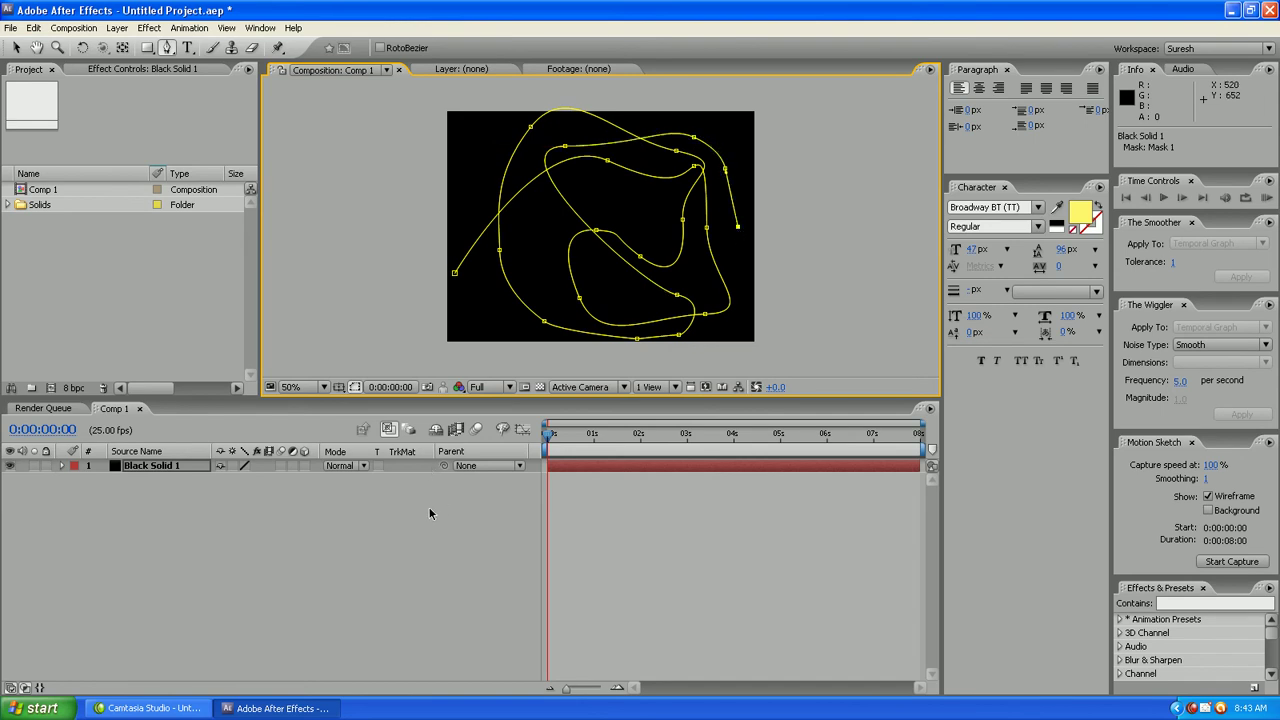
pyautogui.click(16, 48)
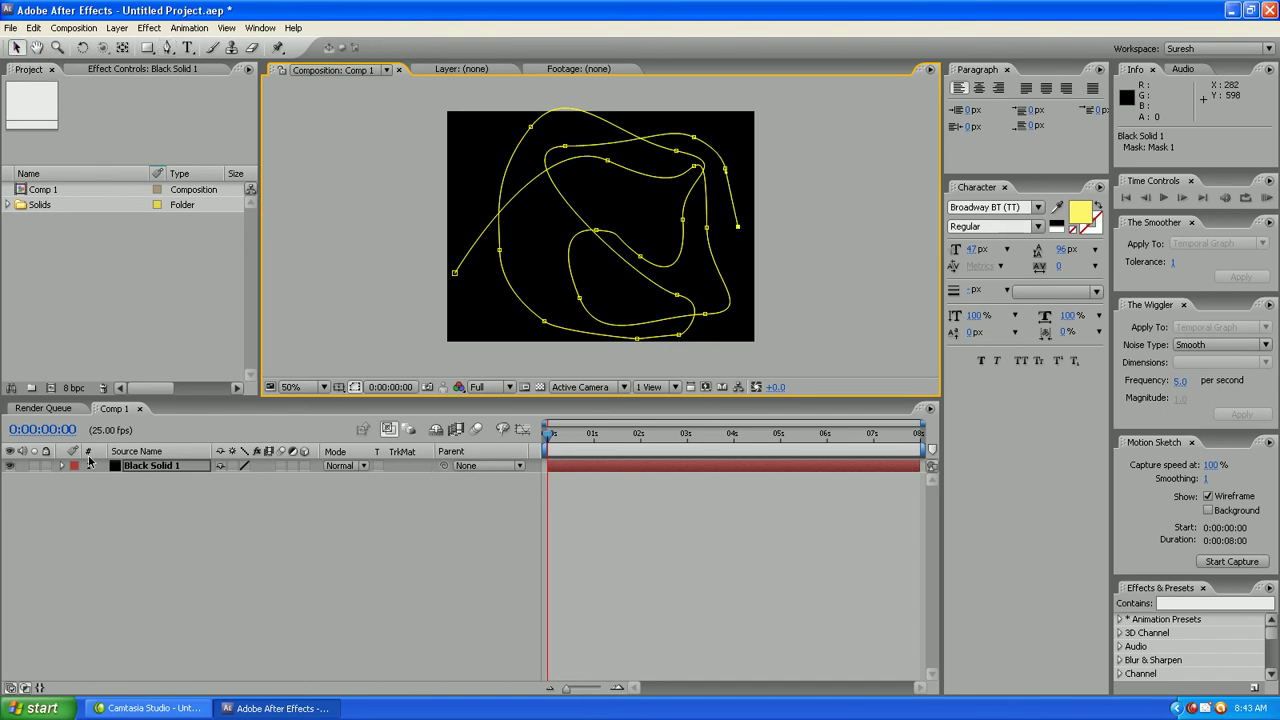
# - Set a Mask 1 path keyframe at 0 seconds and move the time to 0:00:02:24
pyautogui.click(61, 467)
pyautogui.click(75, 480)
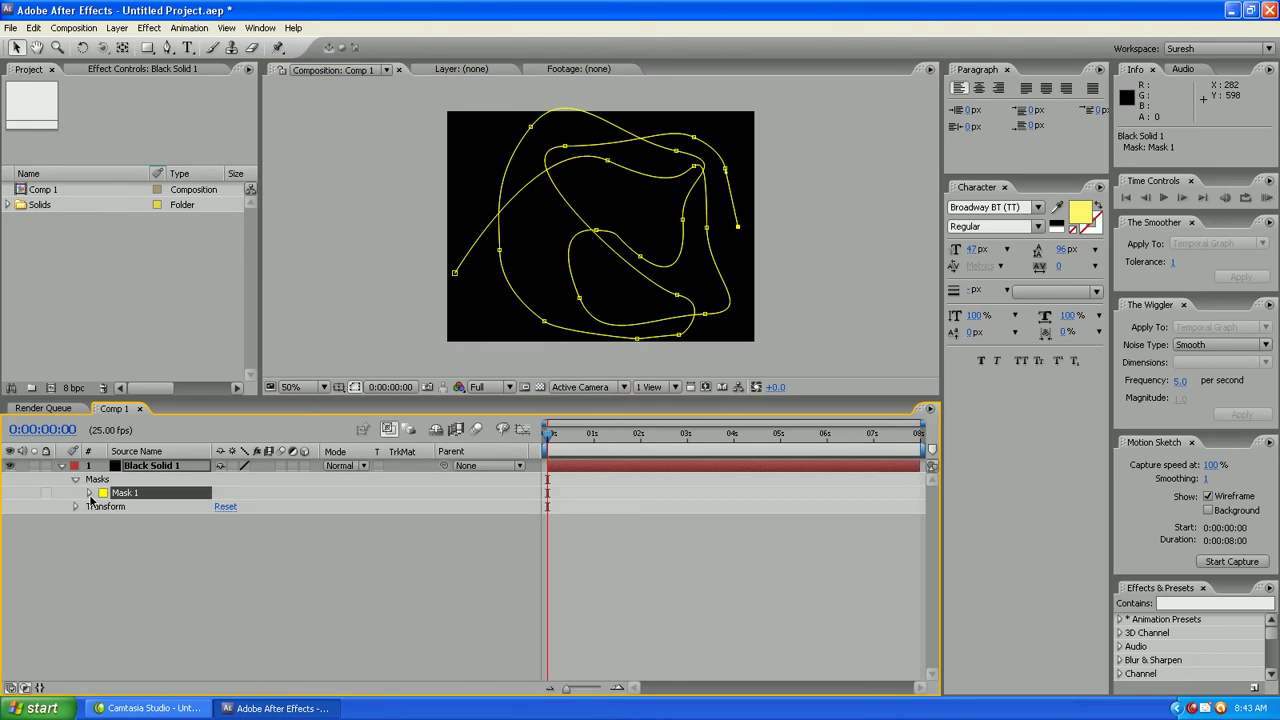
pyautogui.click(89, 494)
pyautogui.click(116, 507)
pyautogui.moveTo(551, 443); pyautogui.dragTo(685, 437)
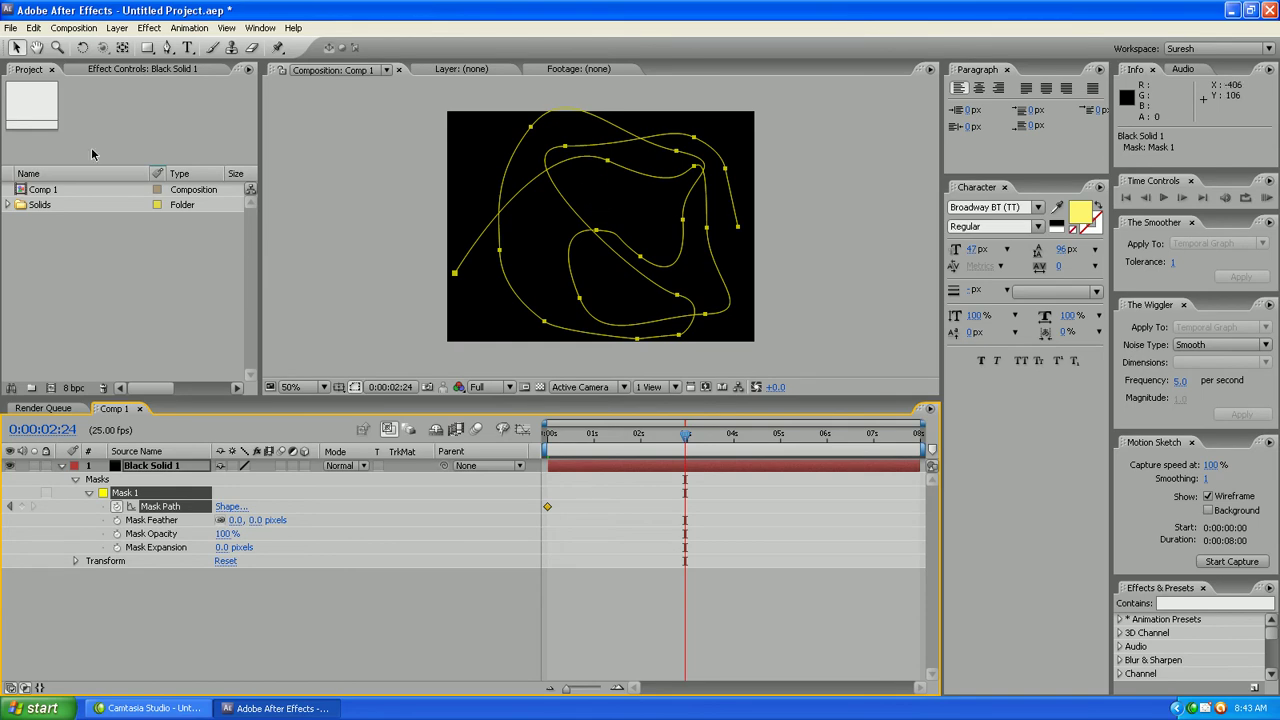
pyautogui.click(610, 215)
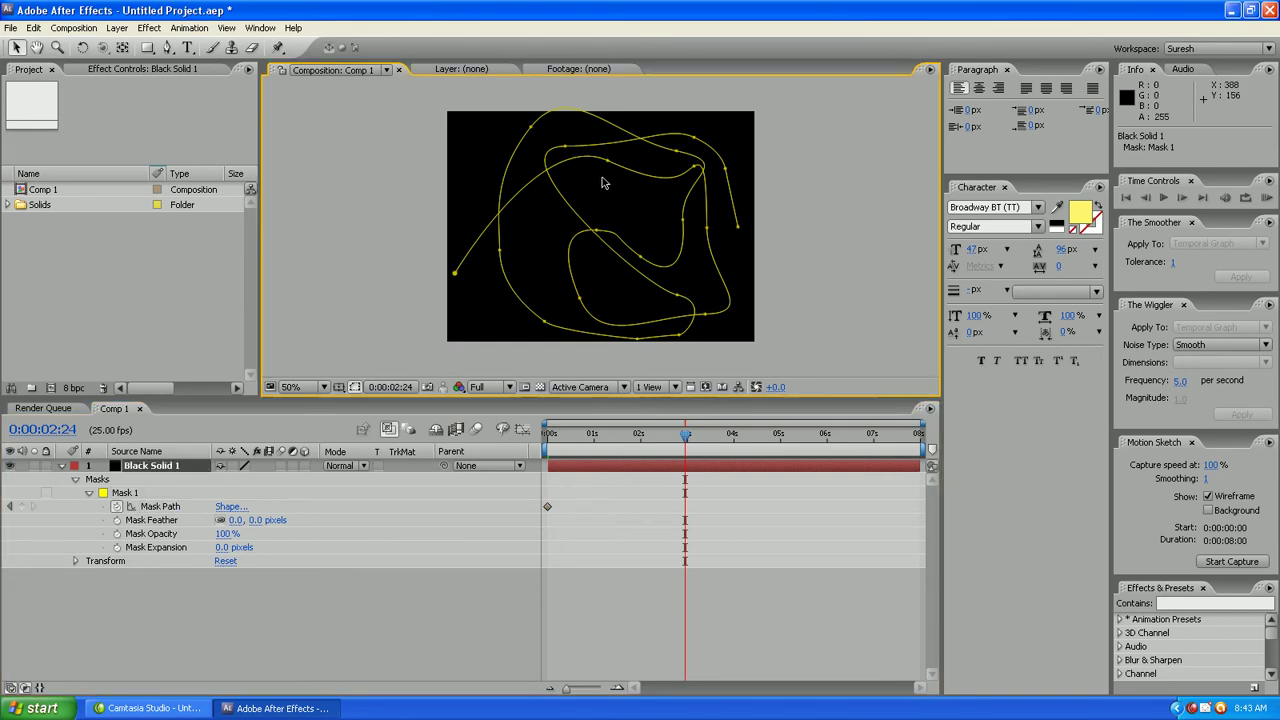
# - At 0:00:02:24, drag the mask's right, left and lower points into new positions
pyautogui.moveTo(607, 164)
pyautogui.mouseDown()
pyautogui.moveTo(590, 236)
pyautogui.moveTo(645, 258)
pyautogui.moveTo(638, 162)
pyautogui.mouseUp()
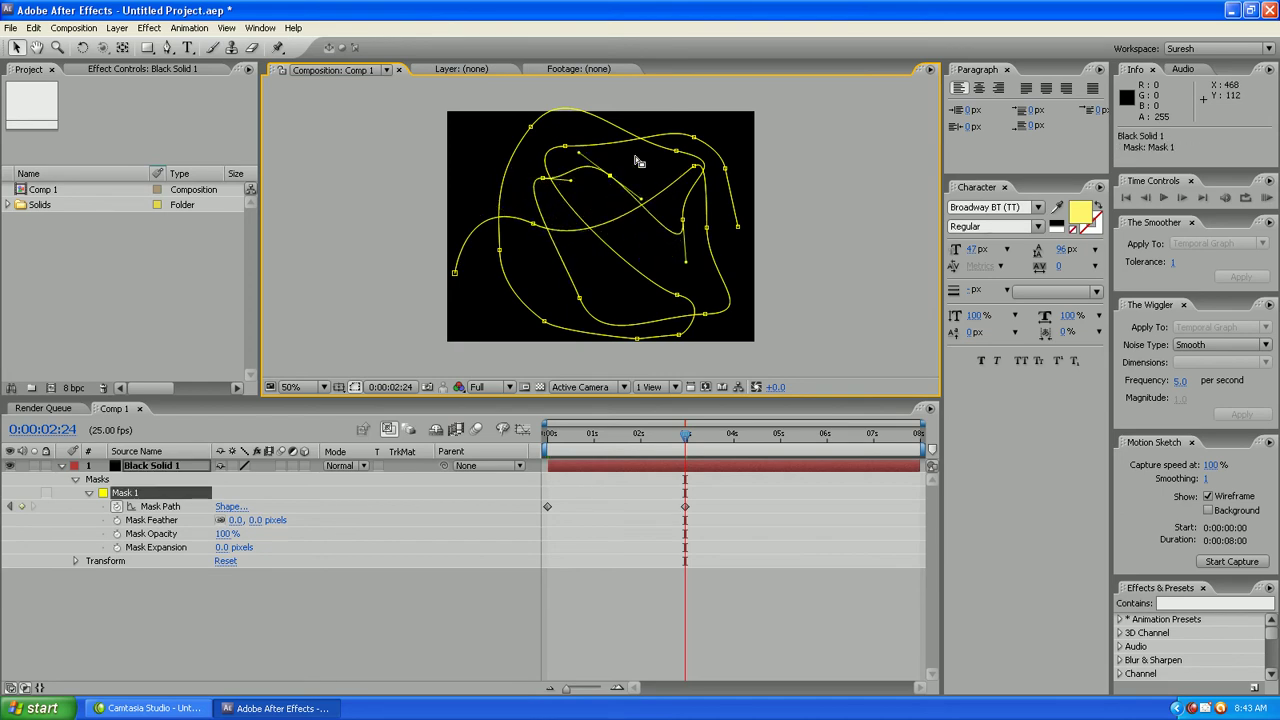
pyautogui.moveTo(697, 140)
pyautogui.mouseDown()
pyautogui.moveTo(742, 196)
pyautogui.moveTo(745, 225)
pyautogui.mouseUp()
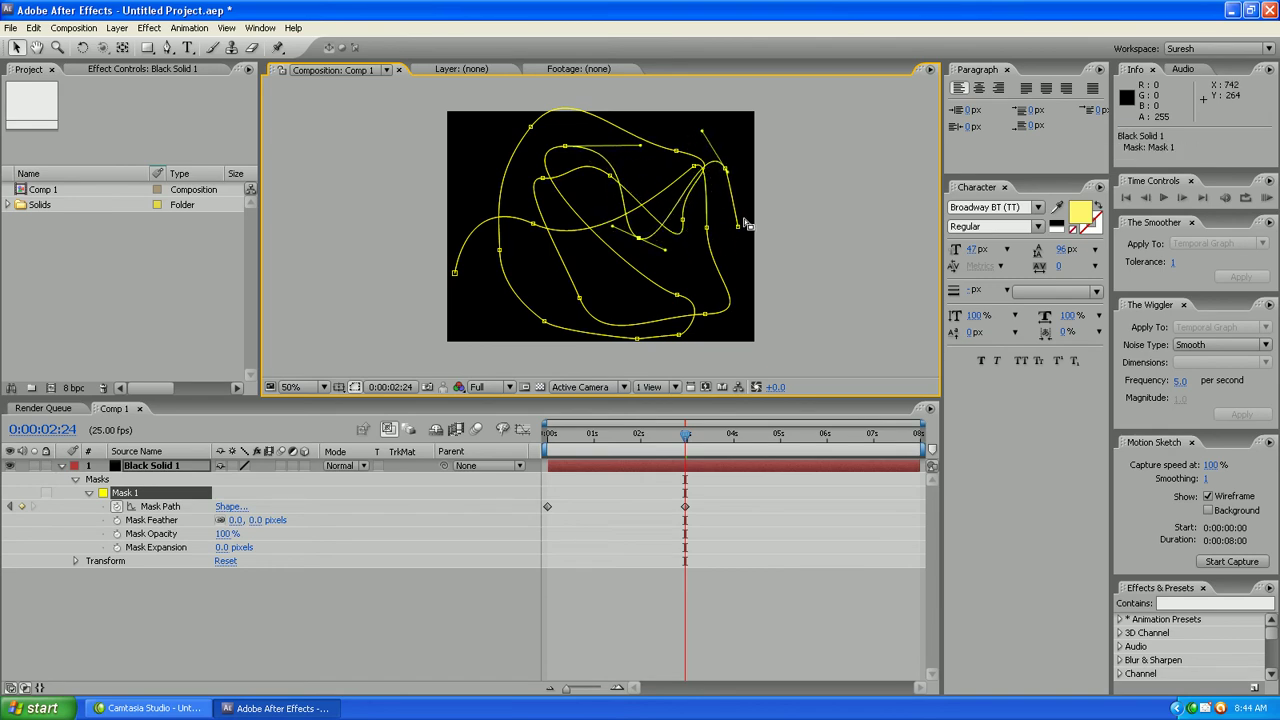
pyautogui.moveTo(729, 174); pyautogui.dragTo(710, 300)
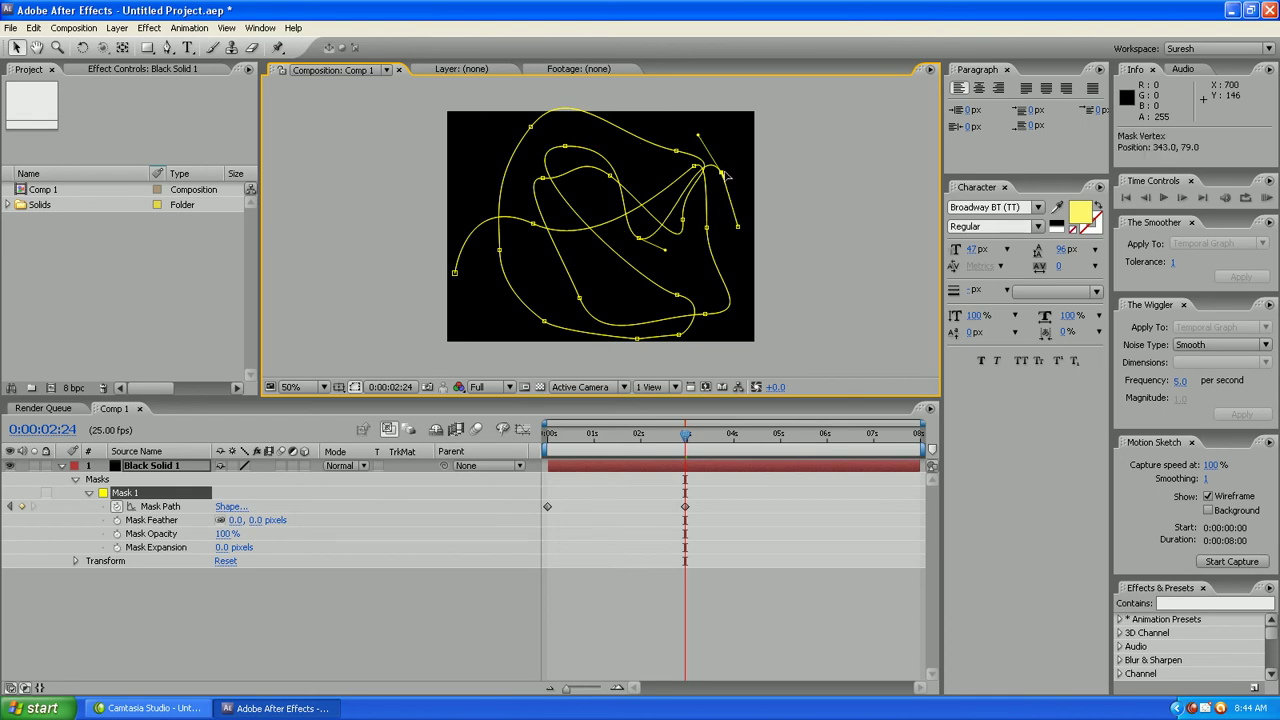
pyautogui.moveTo(530, 128); pyautogui.dragTo(598, 186)
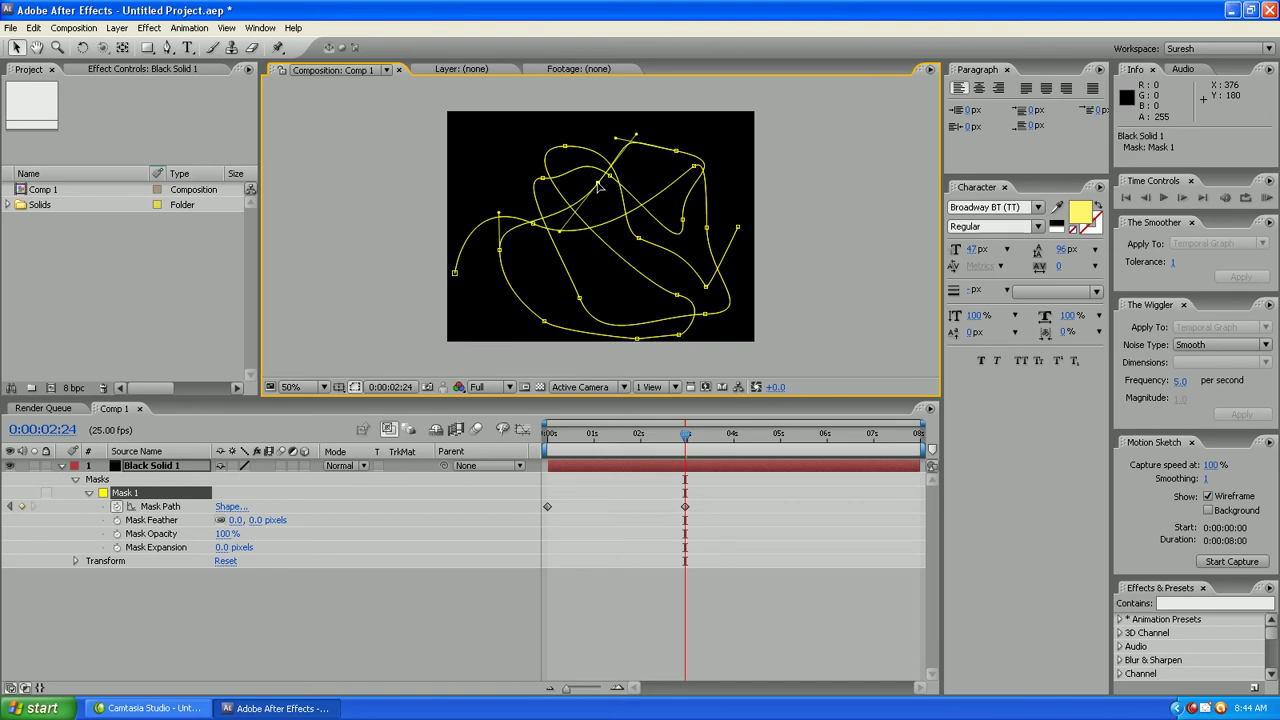
pyautogui.moveTo(455, 273); pyautogui.dragTo(471, 157)
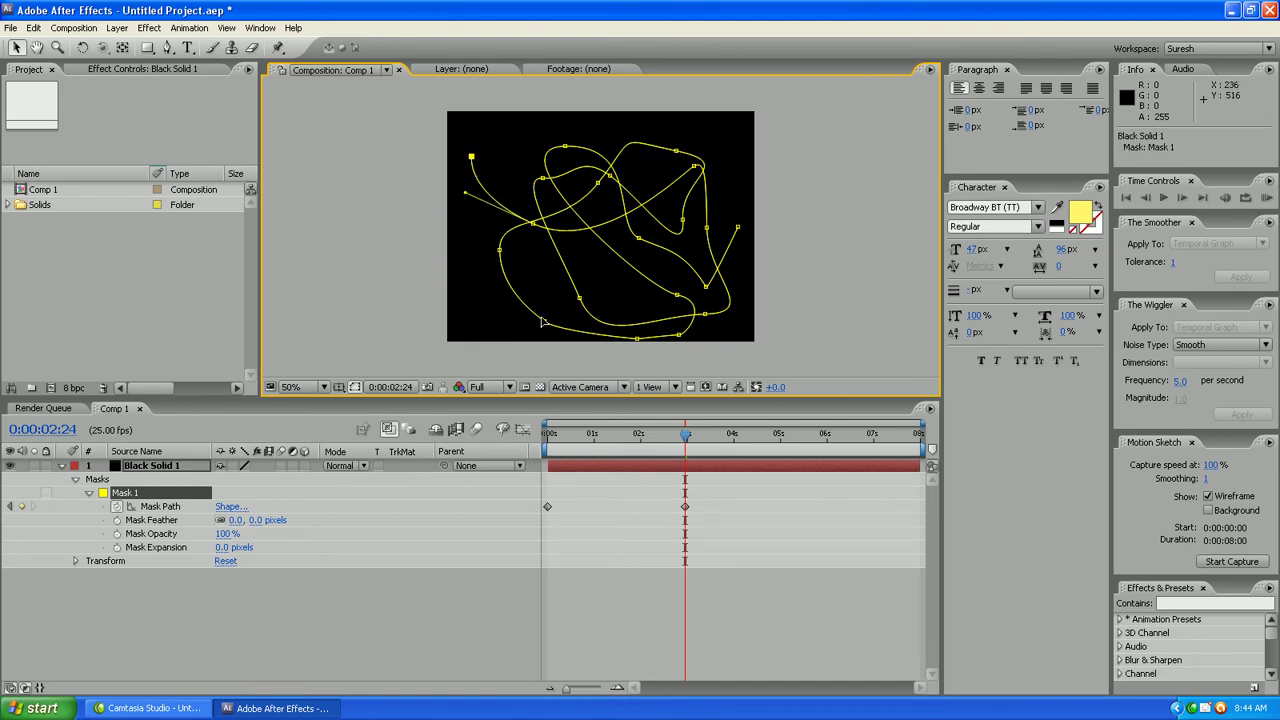
pyautogui.moveTo(543, 325); pyautogui.dragTo(647, 250)
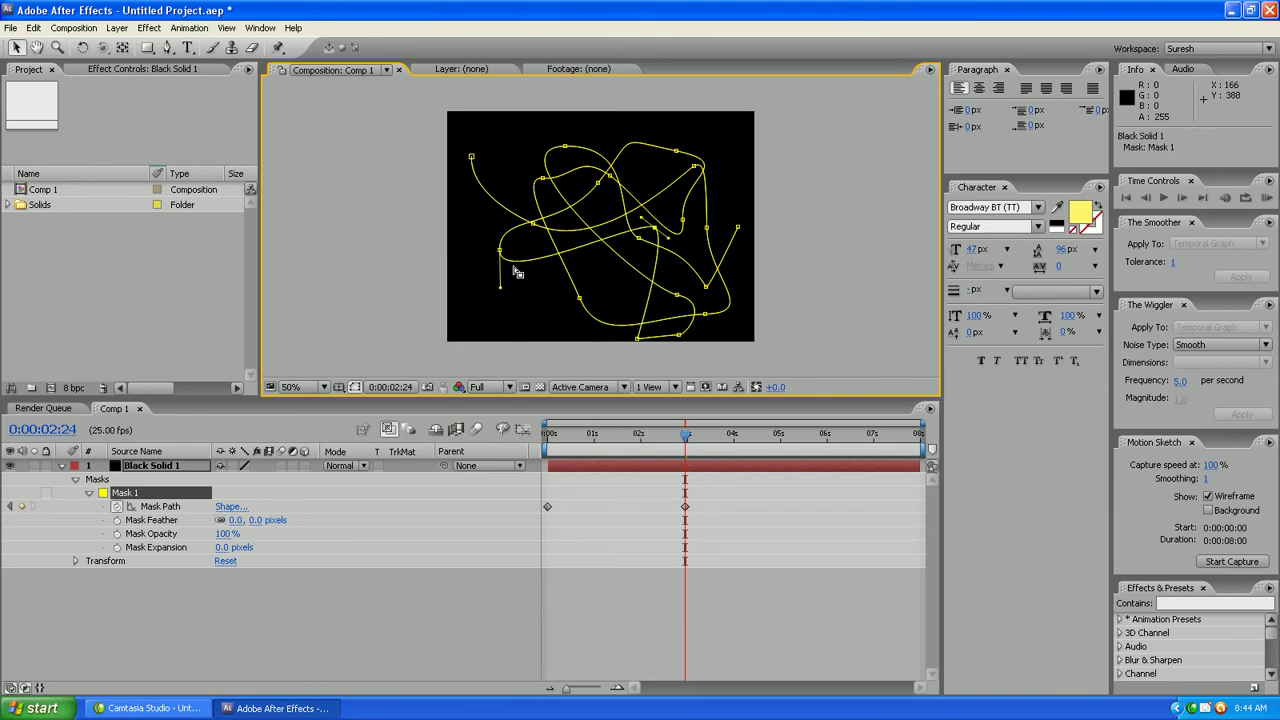
pyautogui.moveTo(501, 251); pyautogui.dragTo(706, 148)
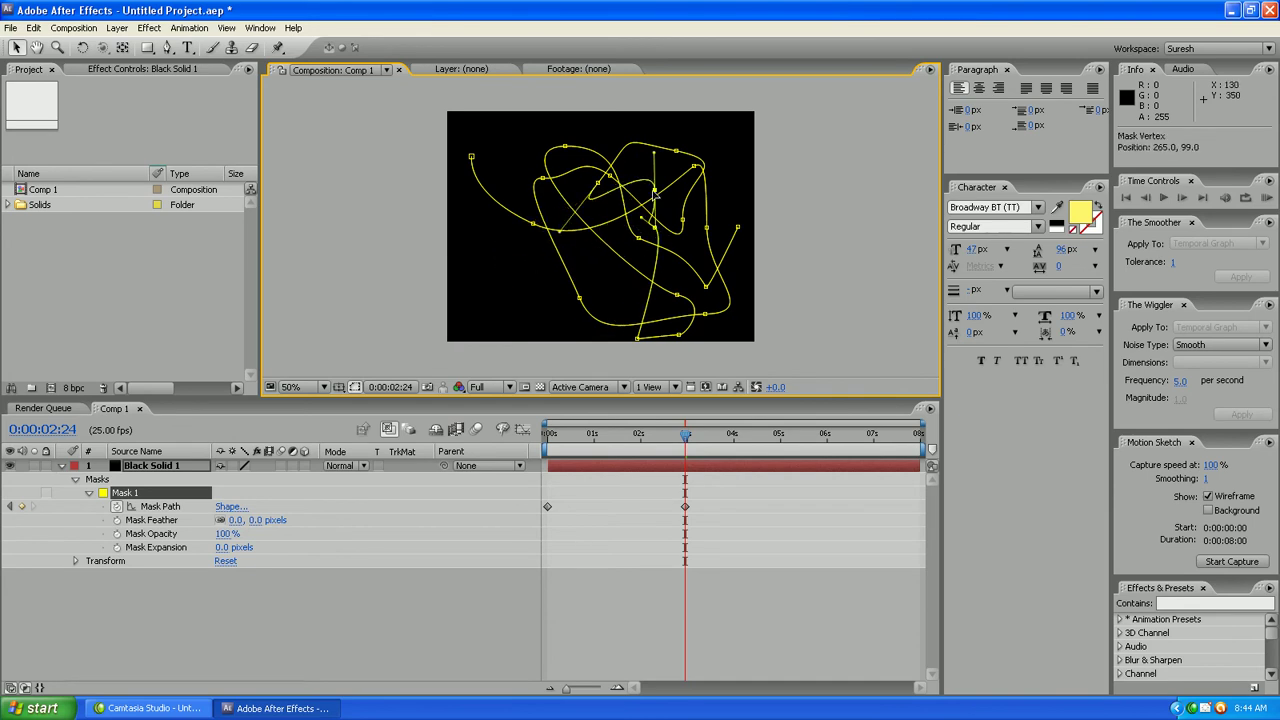
pyautogui.moveTo(580, 299); pyautogui.dragTo(495, 303)
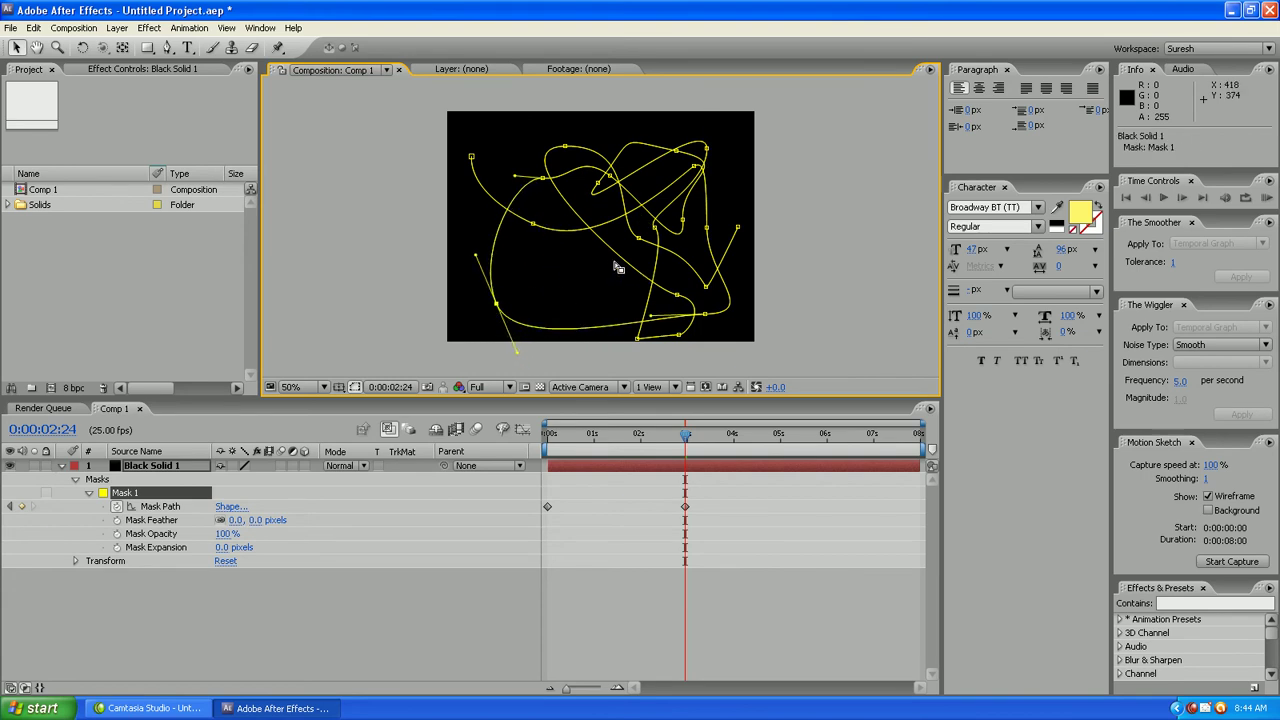
# - Stretch the curve handles and shift the central points into a tangle, then scrub to preview
pyautogui.moveTo(565, 147); pyautogui.dragTo(428, 182)
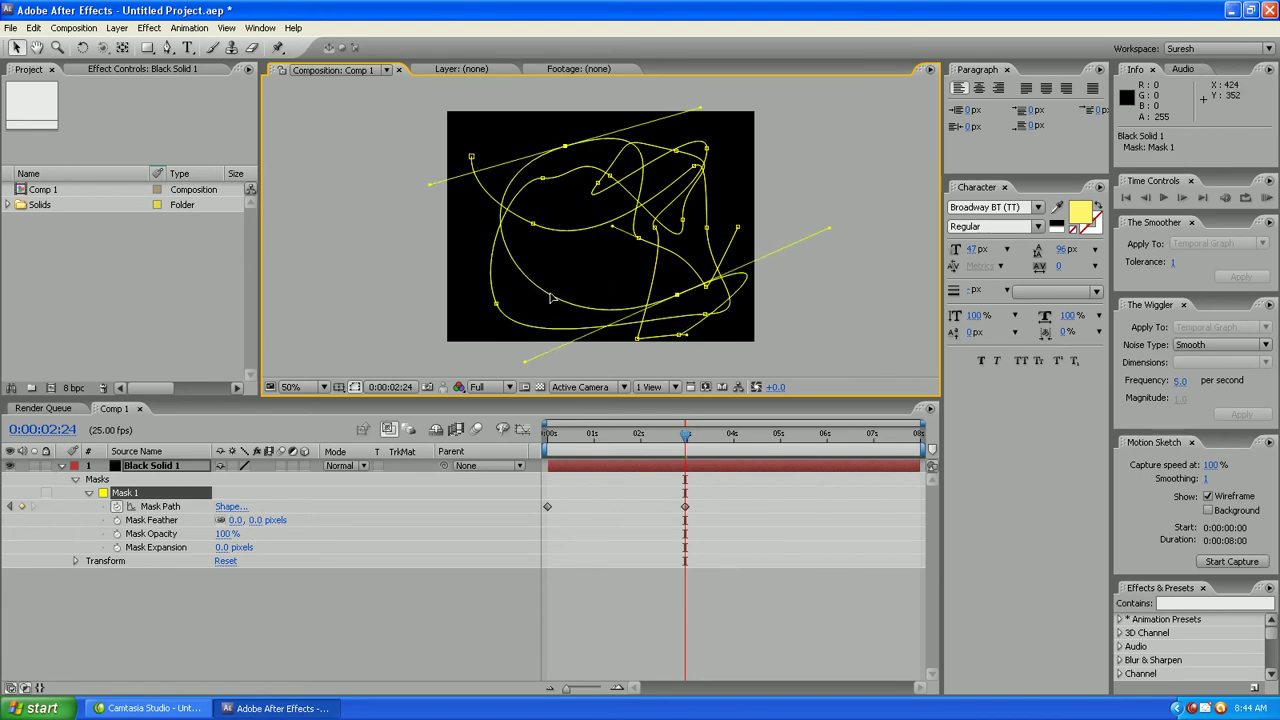
pyautogui.moveTo(676, 294); pyautogui.dragTo(523, 355)
pyautogui.moveTo(637, 240); pyautogui.dragTo(583, 258)
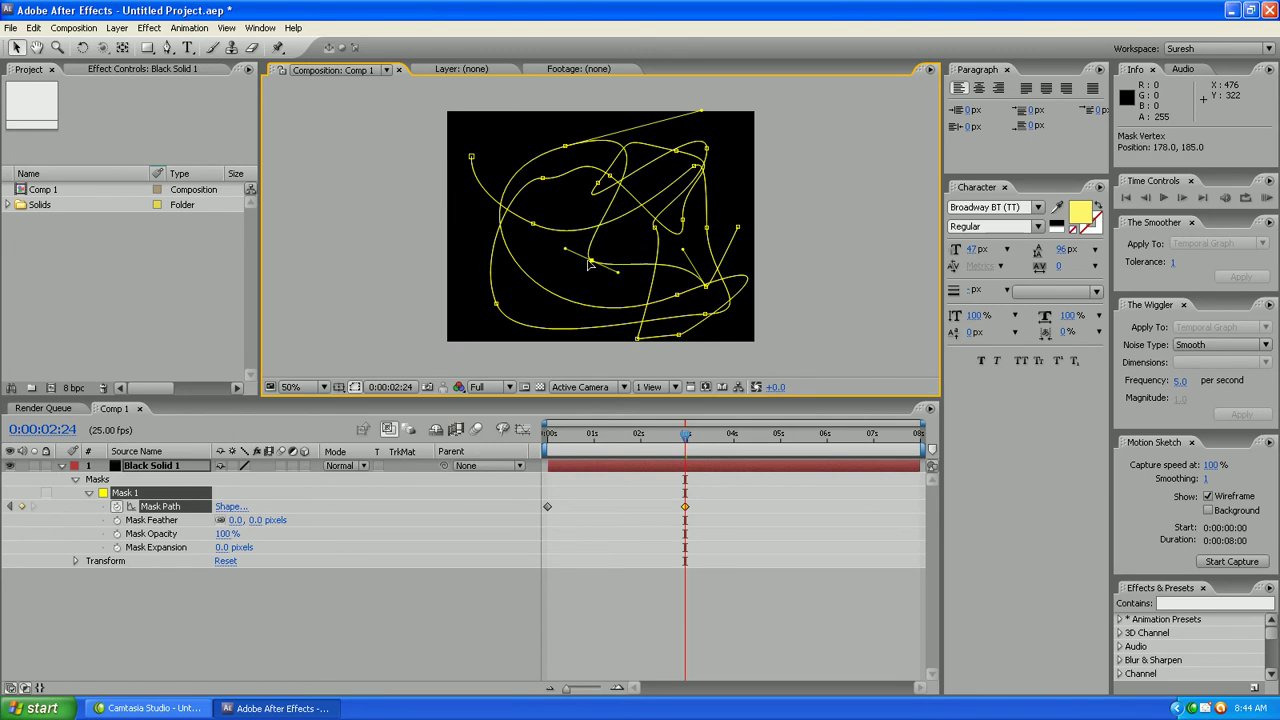
pyautogui.moveTo(706, 288); pyautogui.dragTo(634, 301)
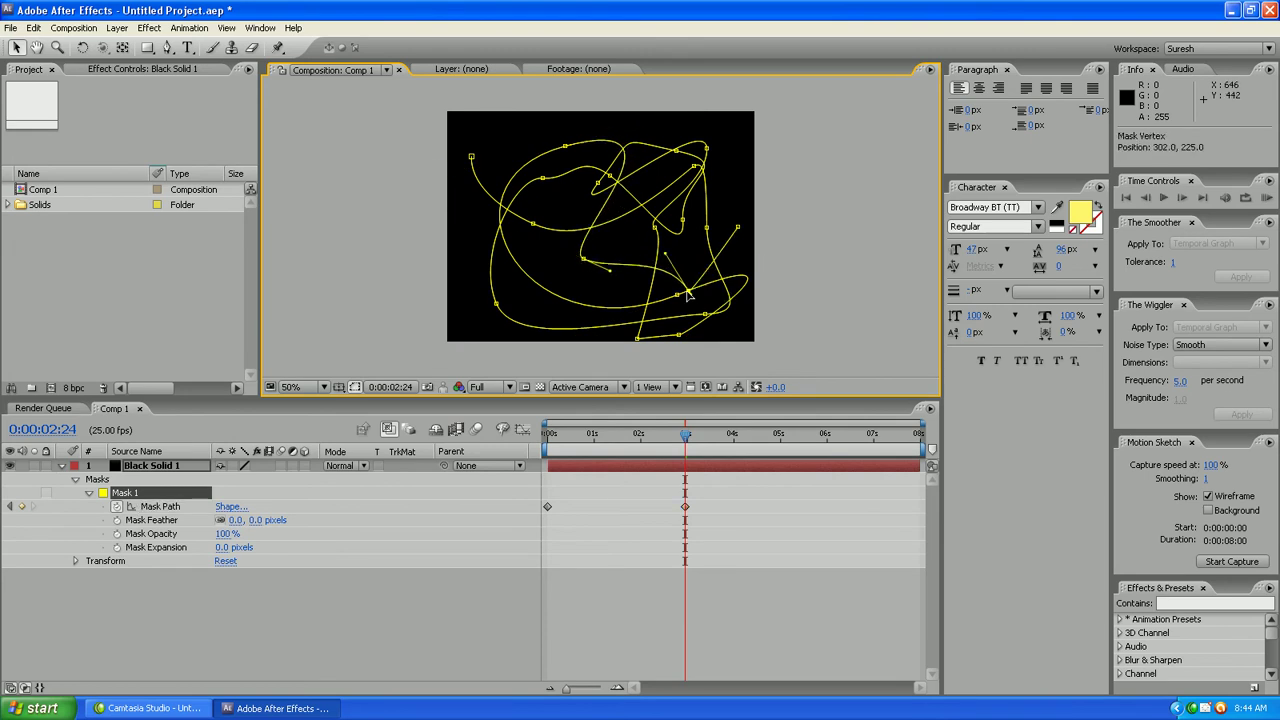
pyautogui.moveTo(542, 182)
pyautogui.mouseDown()
pyautogui.moveTo(503, 187)
pyautogui.moveTo(507, 141)
pyautogui.mouseUp()
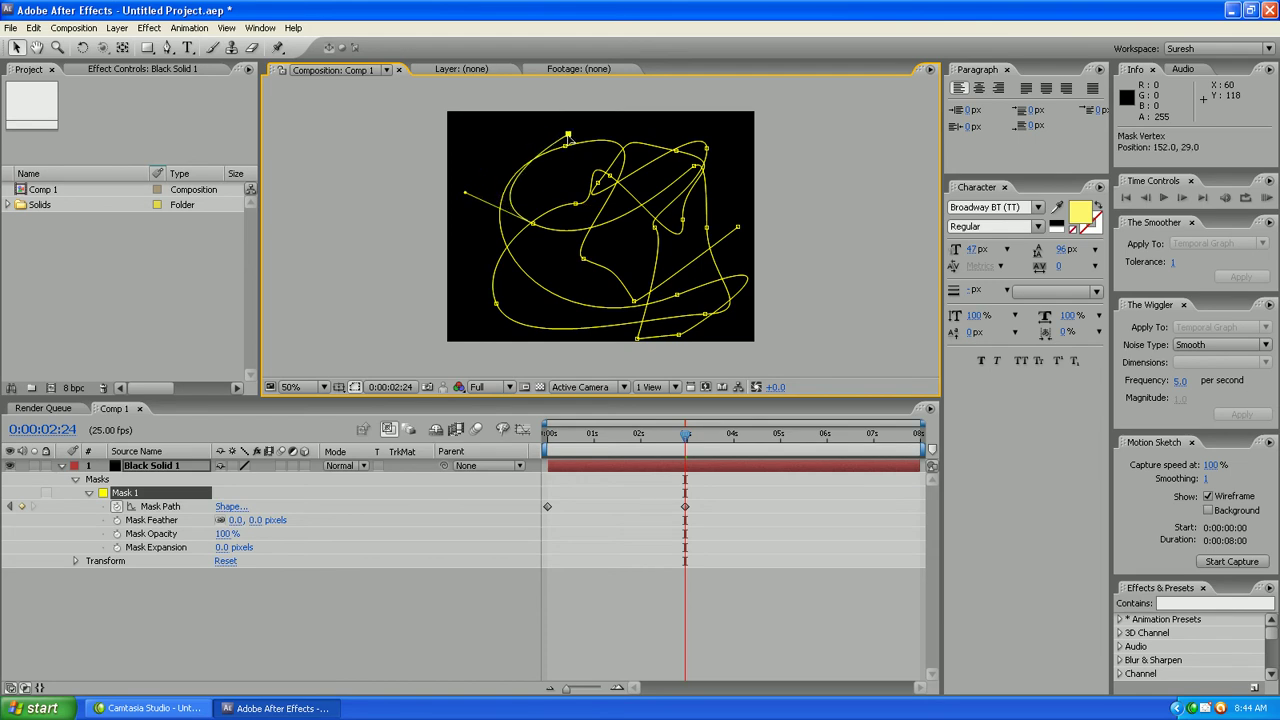
pyautogui.moveTo(653, 229)
pyautogui.mouseDown()
pyautogui.moveTo(558, 252)
pyautogui.moveTo(628, 305)
pyautogui.moveTo(703, 270)
pyautogui.moveTo(652, 302)
pyautogui.moveTo(625, 276)
pyautogui.moveTo(677, 190)
pyautogui.mouseUp()
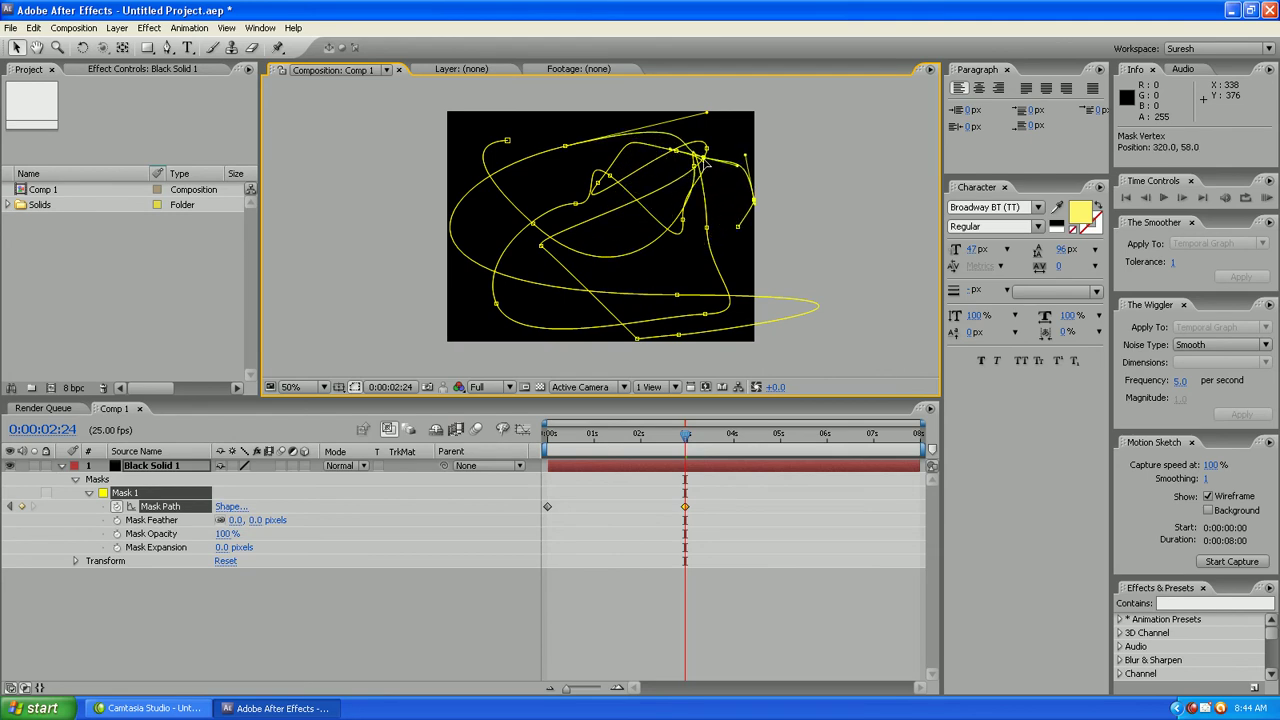
pyautogui.moveTo(684, 228)
pyautogui.mouseDown()
pyautogui.moveTo(626, 206)
pyautogui.moveTo(649, 263)
pyautogui.moveTo(636, 314)
pyautogui.mouseUp()
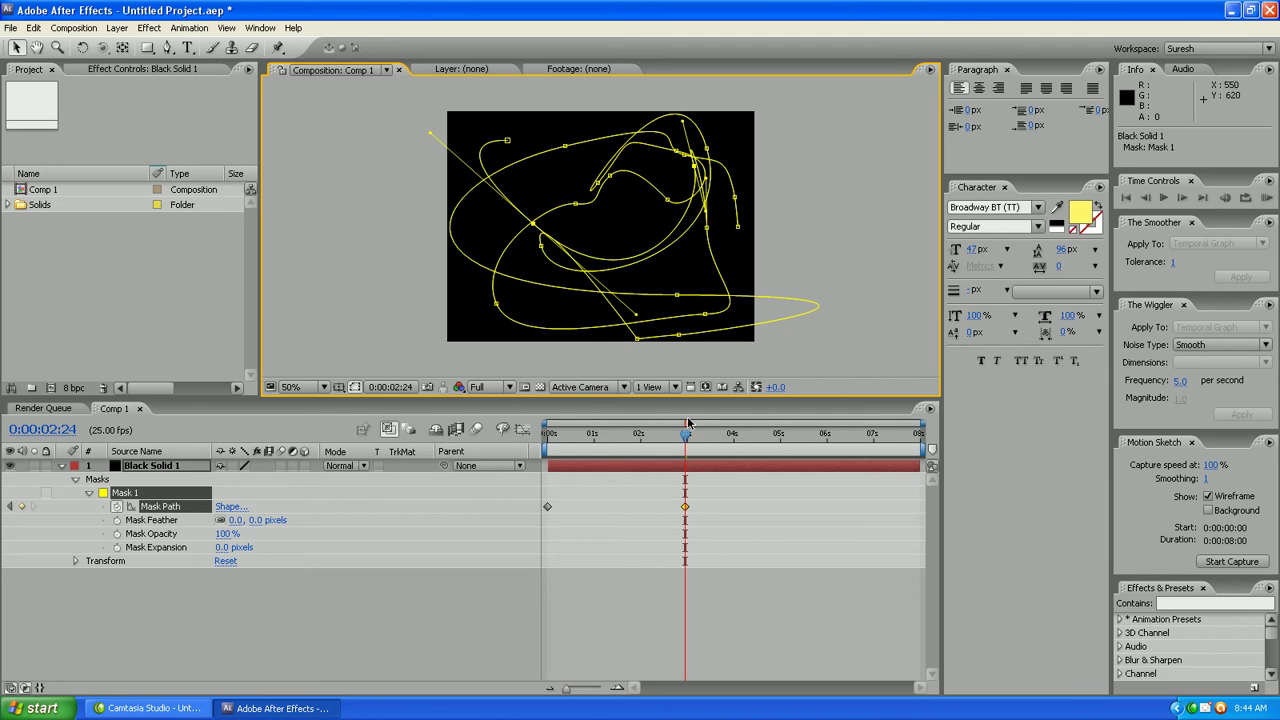
pyautogui.moveTo(688, 437)
pyautogui.mouseDown()
pyautogui.moveTo(557, 430)
pyautogui.moveTo(695, 432)
pyautogui.mouseUp()
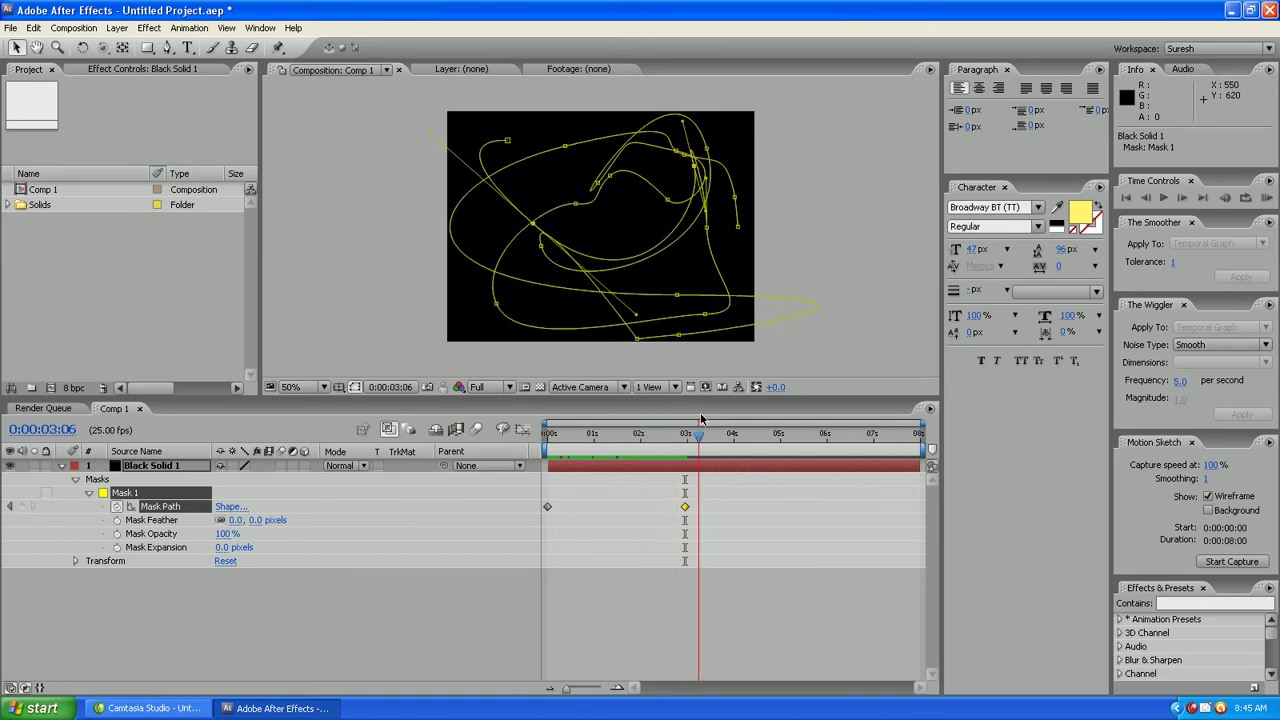
# - Reshape the mask at 0:00:03:04, move that keyframe to 0:00:04:23, and preview the morph
pyautogui.moveTo(458, 250)
pyautogui.mouseDown()
pyautogui.moveTo(606, 260)
pyautogui.moveTo(479, 262)
pyautogui.moveTo(513, 272)
pyautogui.moveTo(509, 243)
pyautogui.mouseUp()
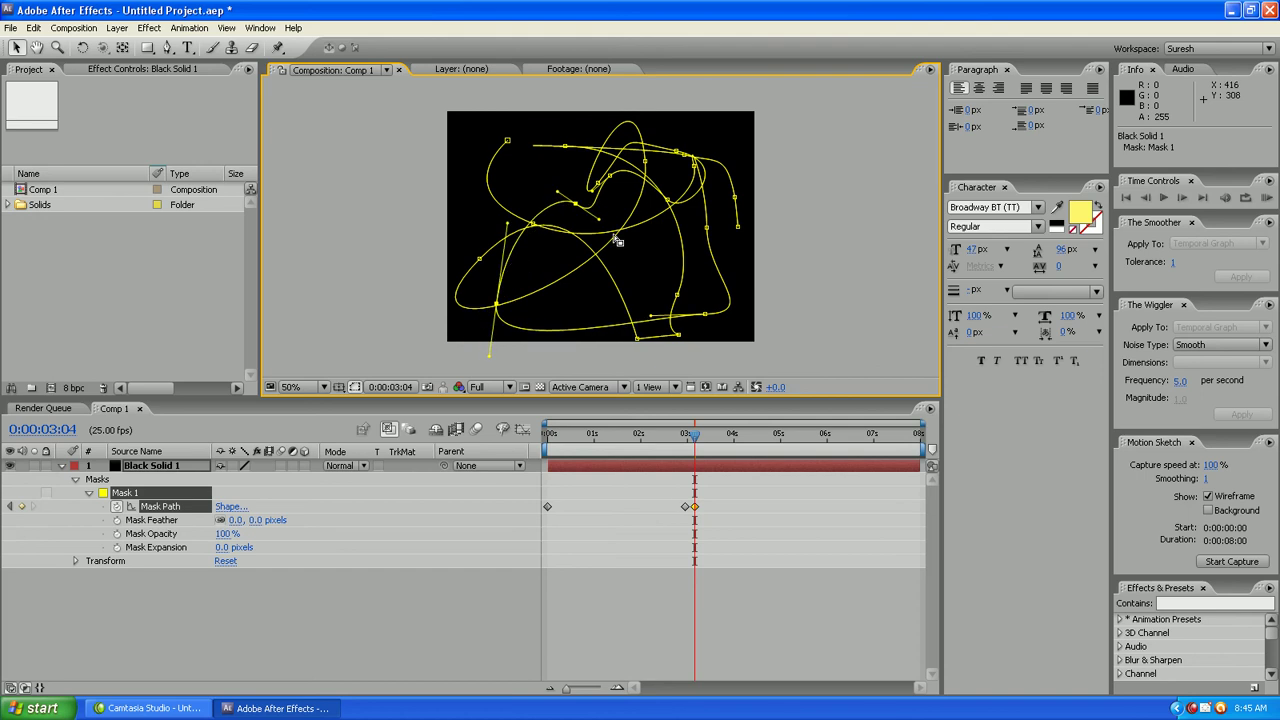
pyautogui.moveTo(613, 240)
pyautogui.mouseDown()
pyautogui.moveTo(733, 425)
pyautogui.moveTo(548, 437)
pyautogui.mouseUp()
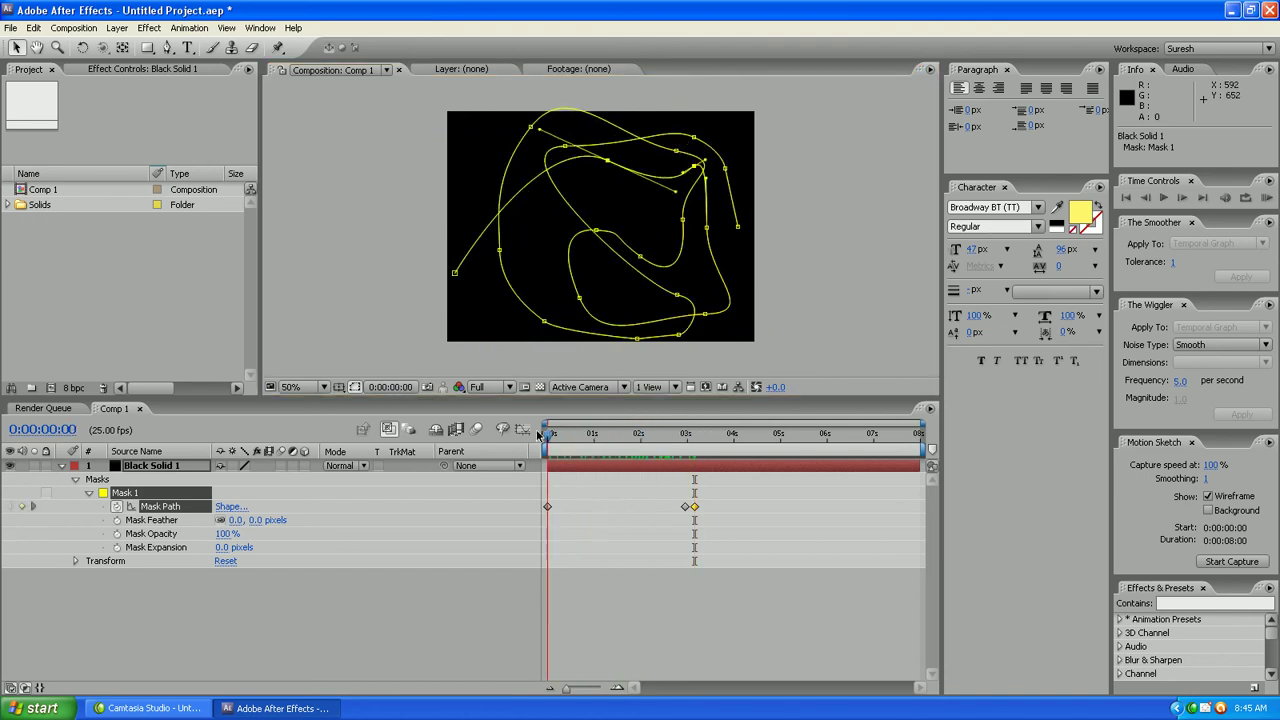
pyautogui.moveTo(695, 507); pyautogui.dragTo(779, 504)
pyautogui.moveTo(765, 437); pyautogui.dragTo(535, 447)
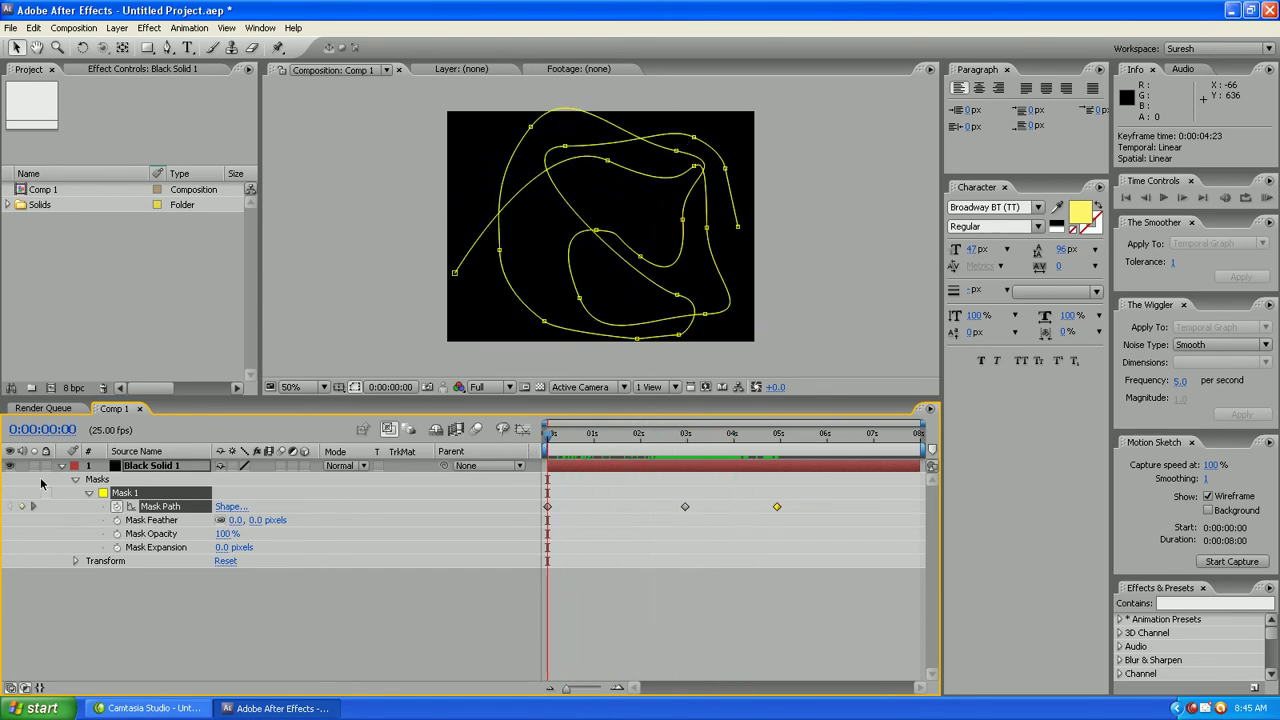
pyautogui.click(61, 468)
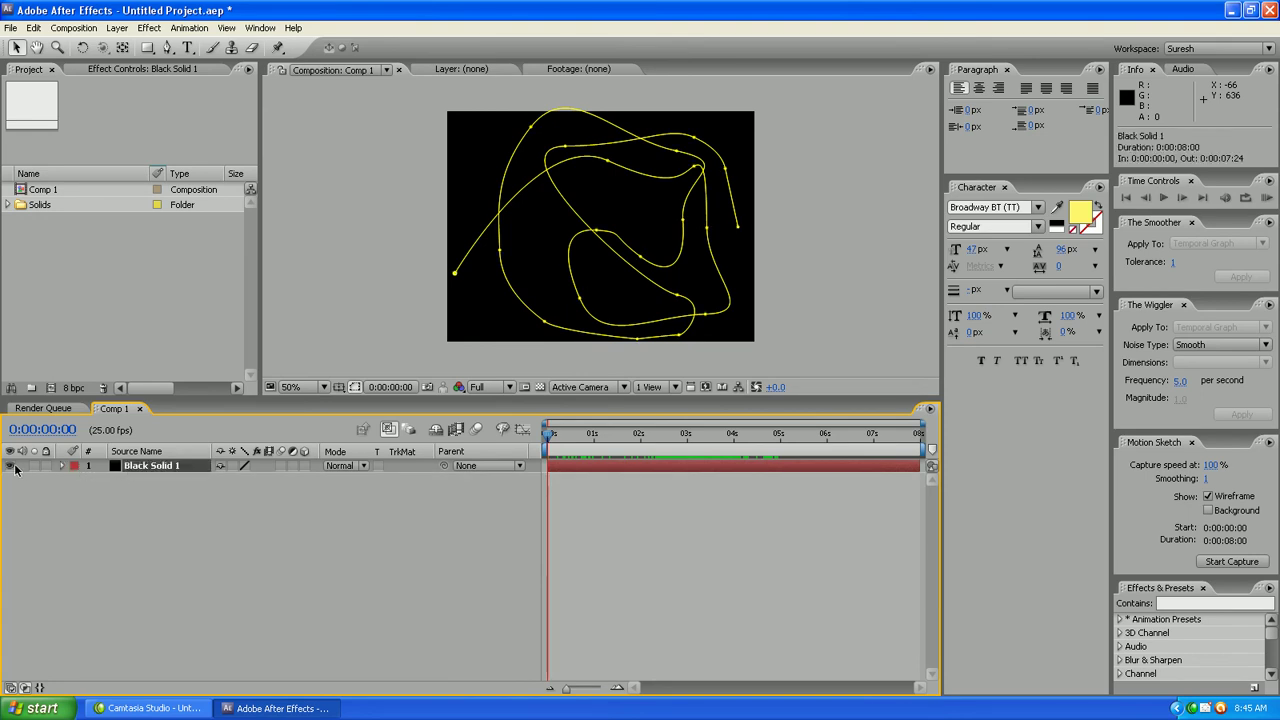
# - Apply Generate > Stroke to Black Solid 1 along Mask 1 with Brush Size 1.0
pyautogui.hotkey('ctrl', '0')
pyautogui.hotkey('shift', 'F10')
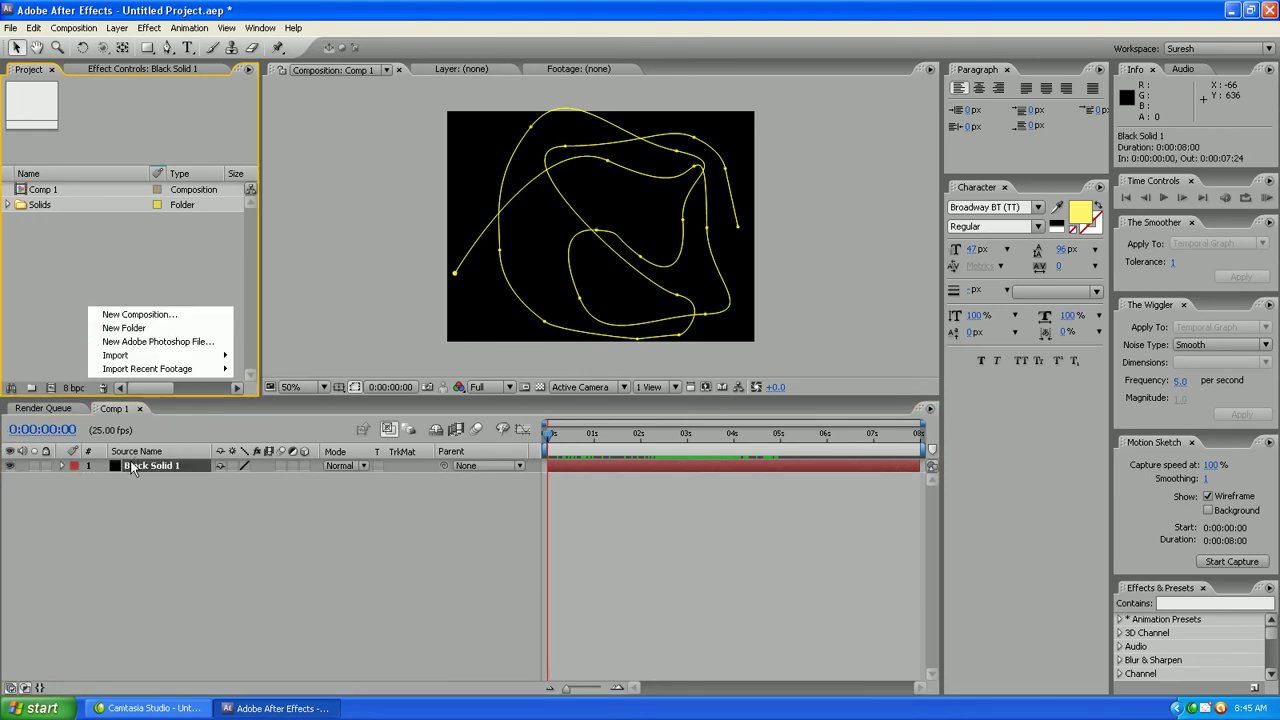
pyautogui.rightClick(130, 468)
pyautogui.moveTo(208, 530)
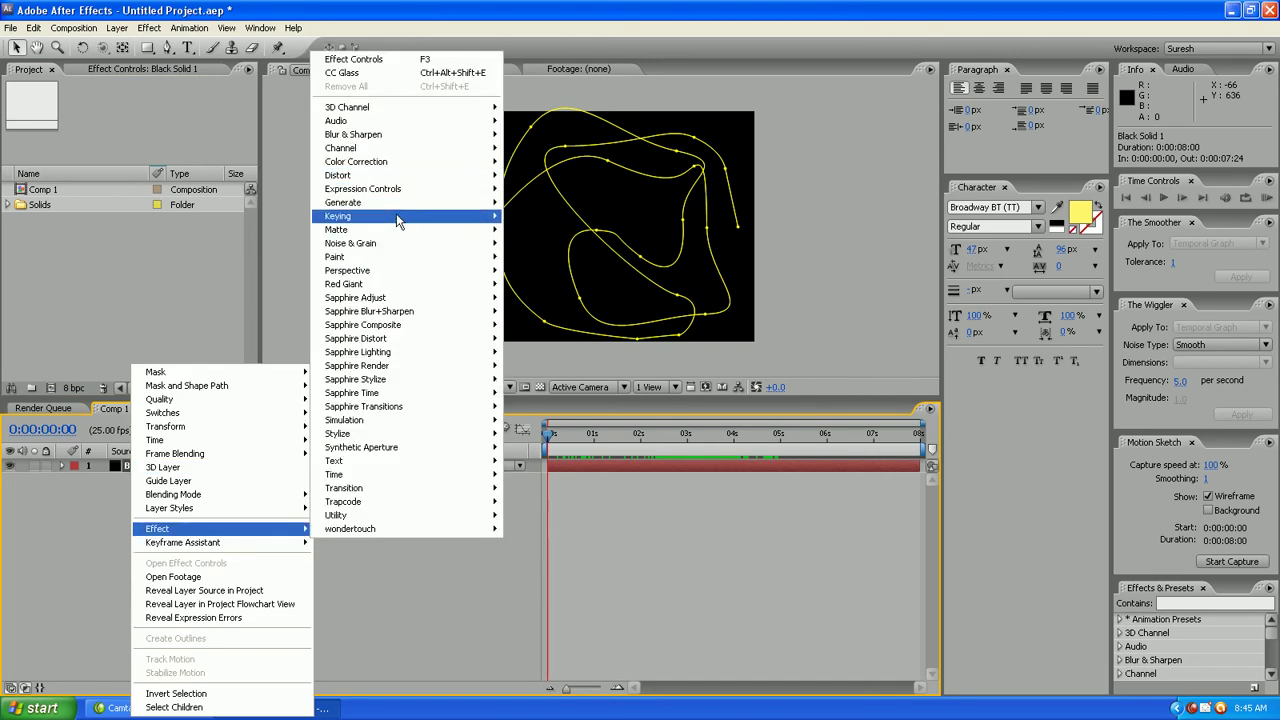
pyautogui.moveTo(396, 202)
pyautogui.click(555, 515)
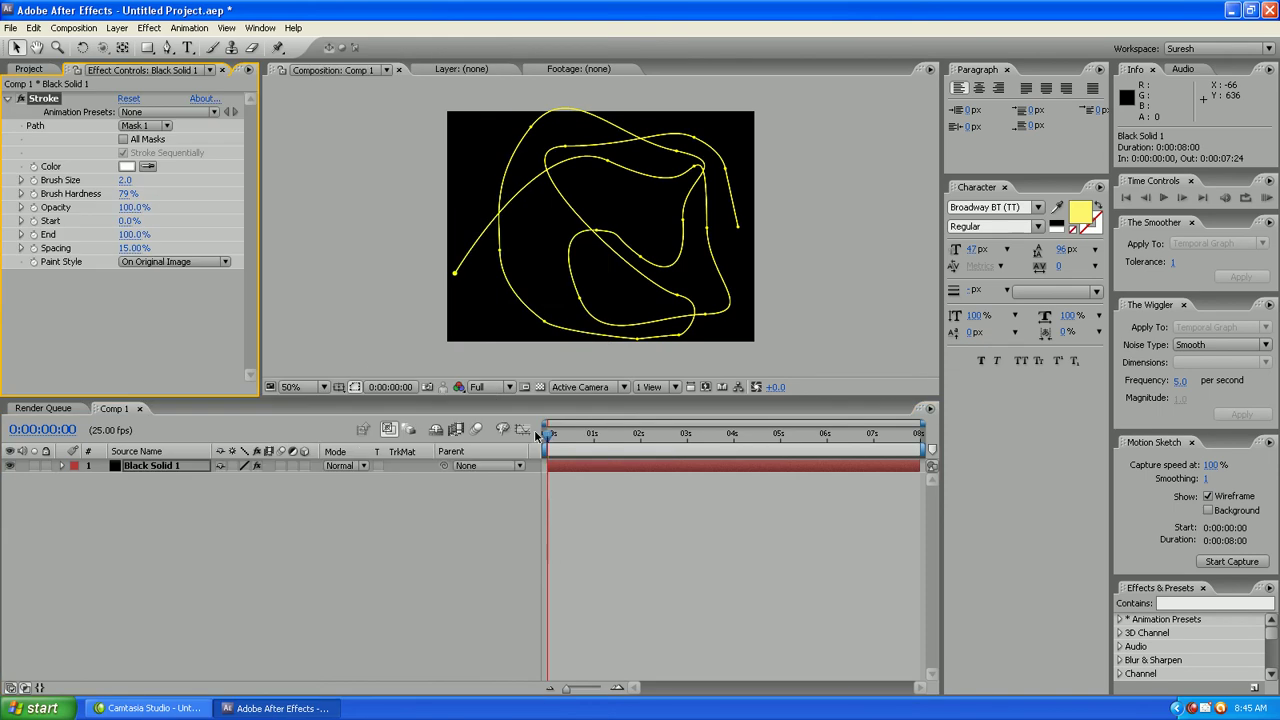
pyautogui.click(126, 181)
pyautogui.write('1')
pyautogui.press('Return')
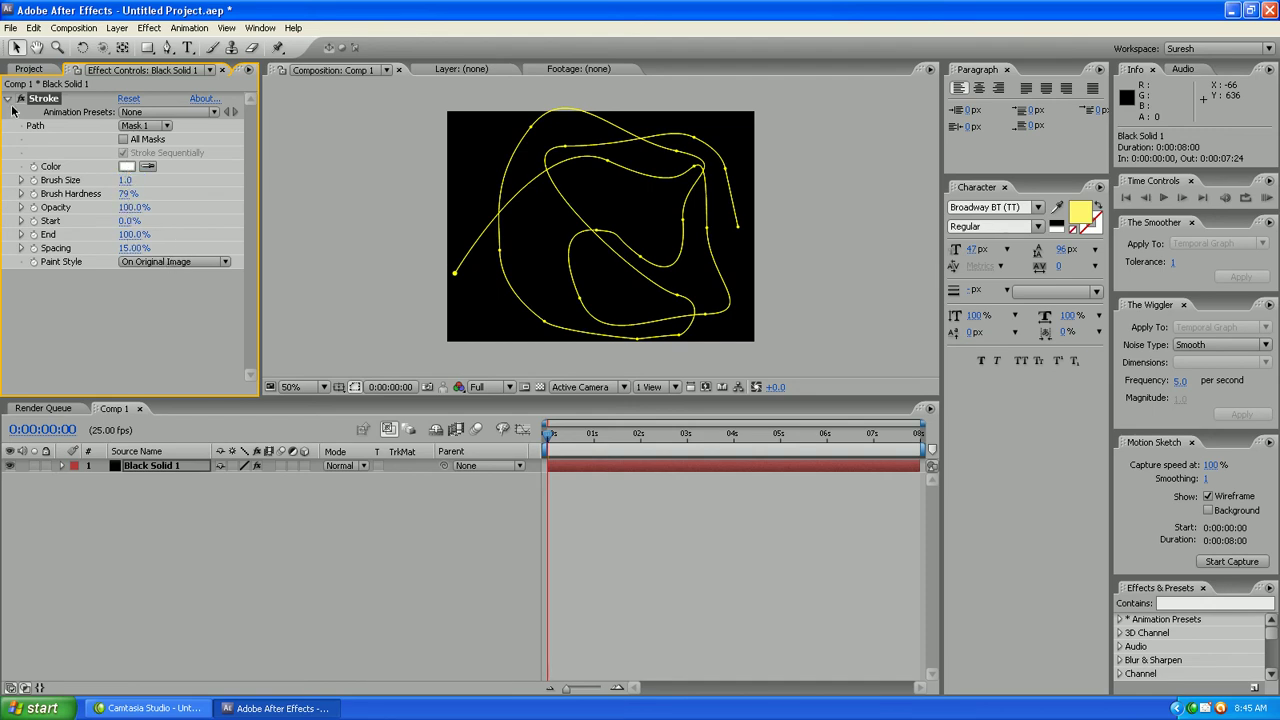
pyautogui.click(9, 98)
# - Add Fast Blur to Black Solid 1 with Blurriness 1.0 and Repeat Edge Pixels on
pyautogui.rightClick(50, 162)
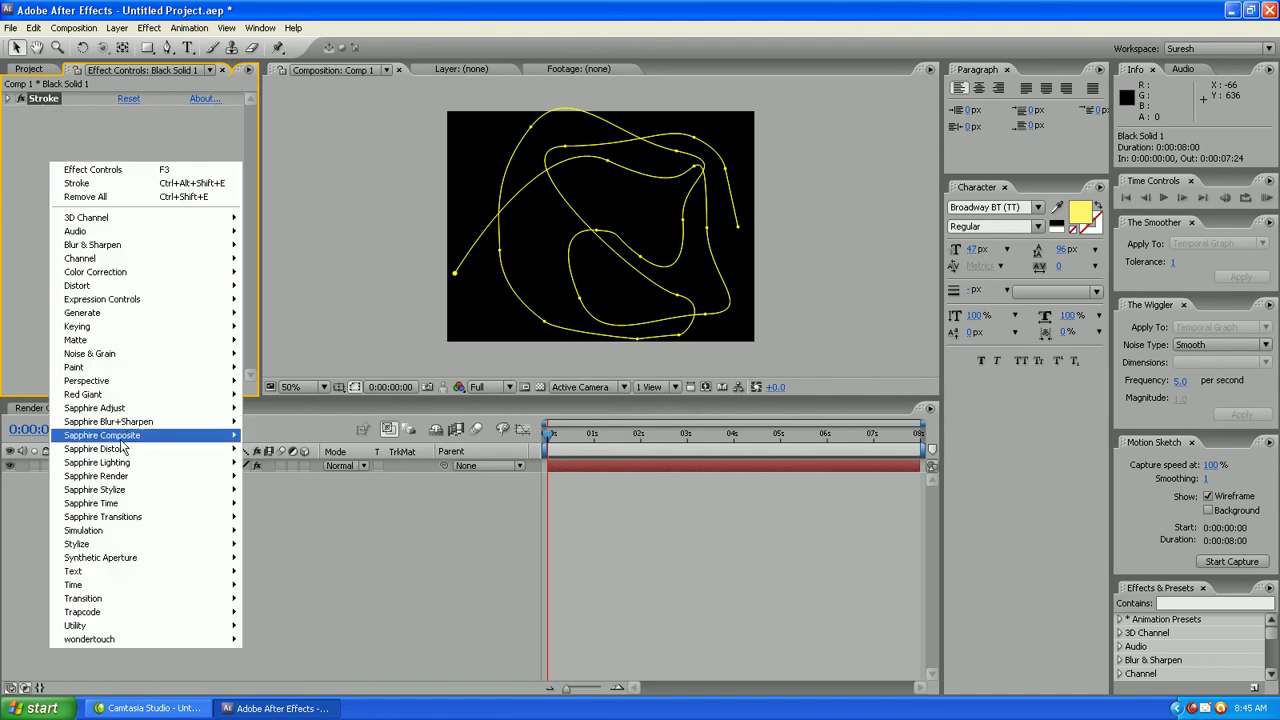
pyautogui.moveTo(130, 443)
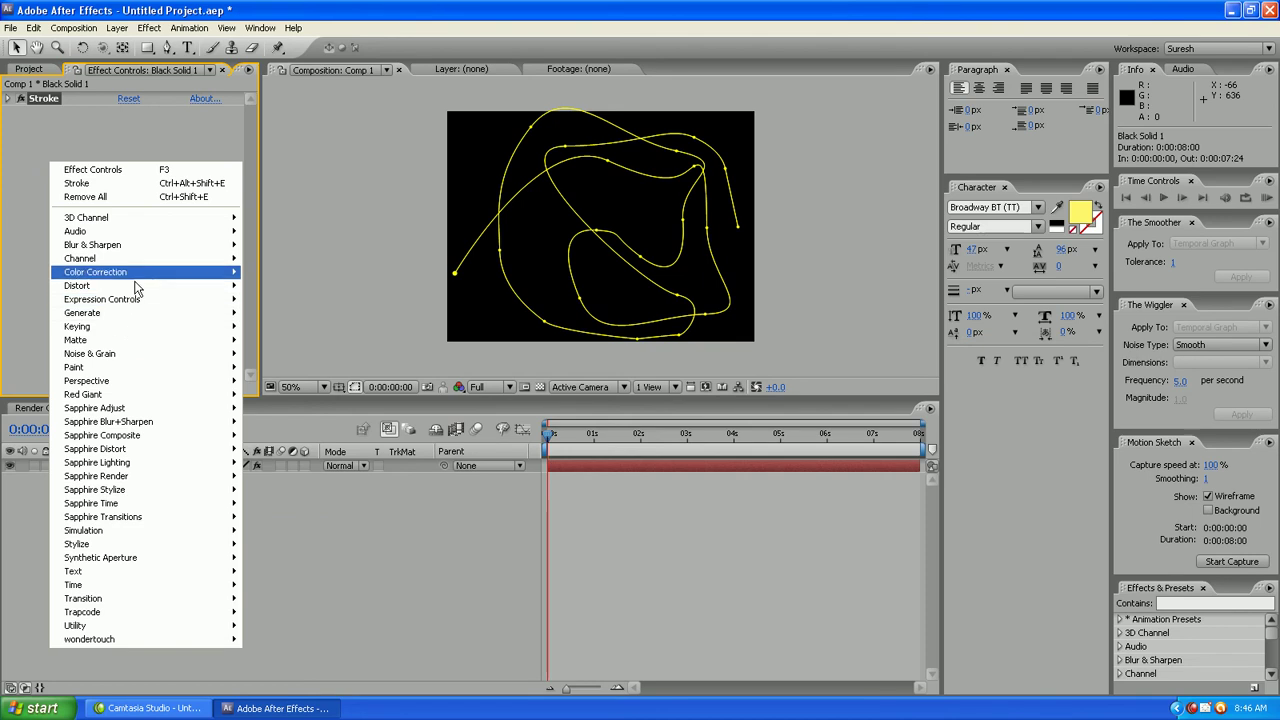
pyautogui.moveTo(141, 256)
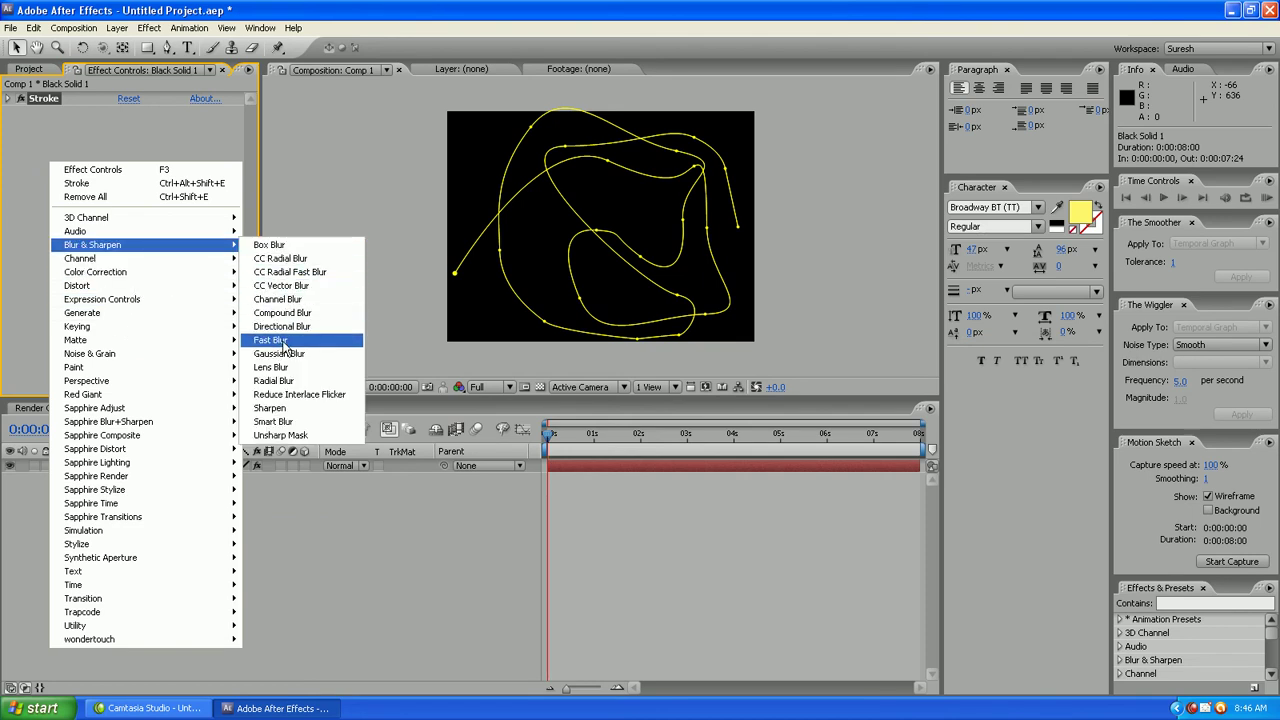
pyautogui.click(290, 340)
pyautogui.click(126, 140)
pyautogui.press('Return')
pyautogui.click(124, 167)
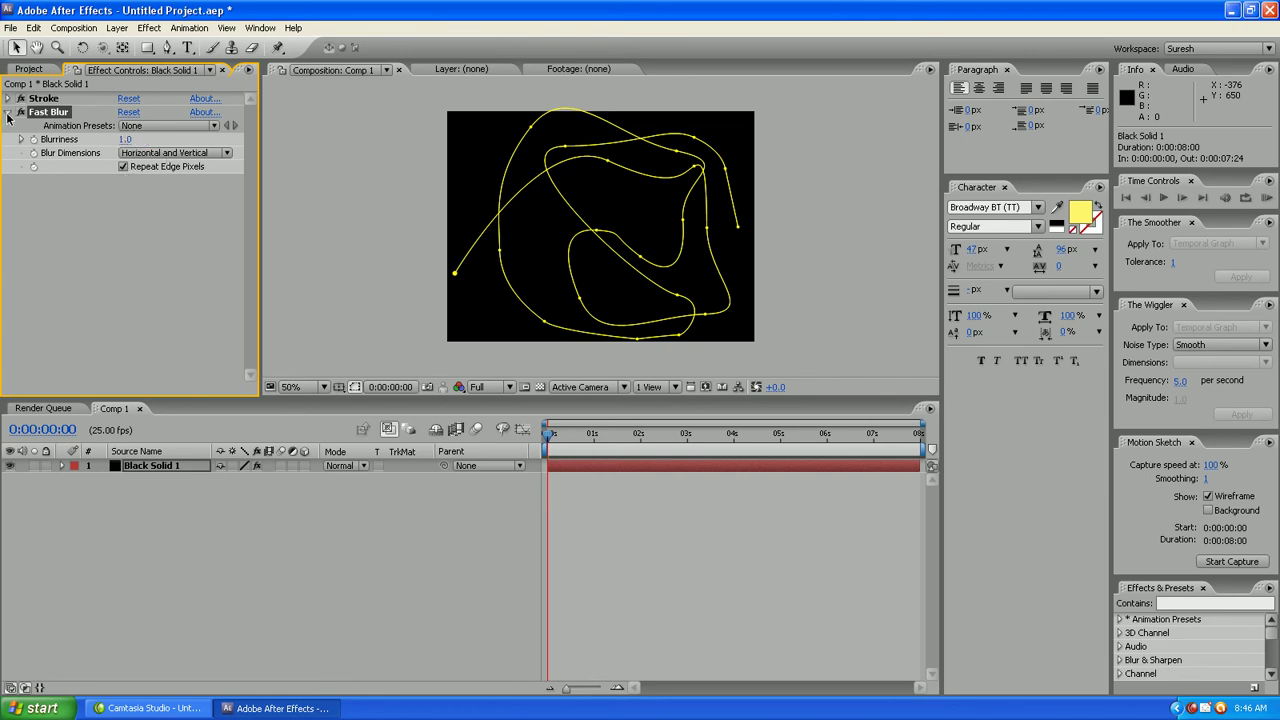
pyautogui.click(8, 113)
pyautogui.click(165, 513)
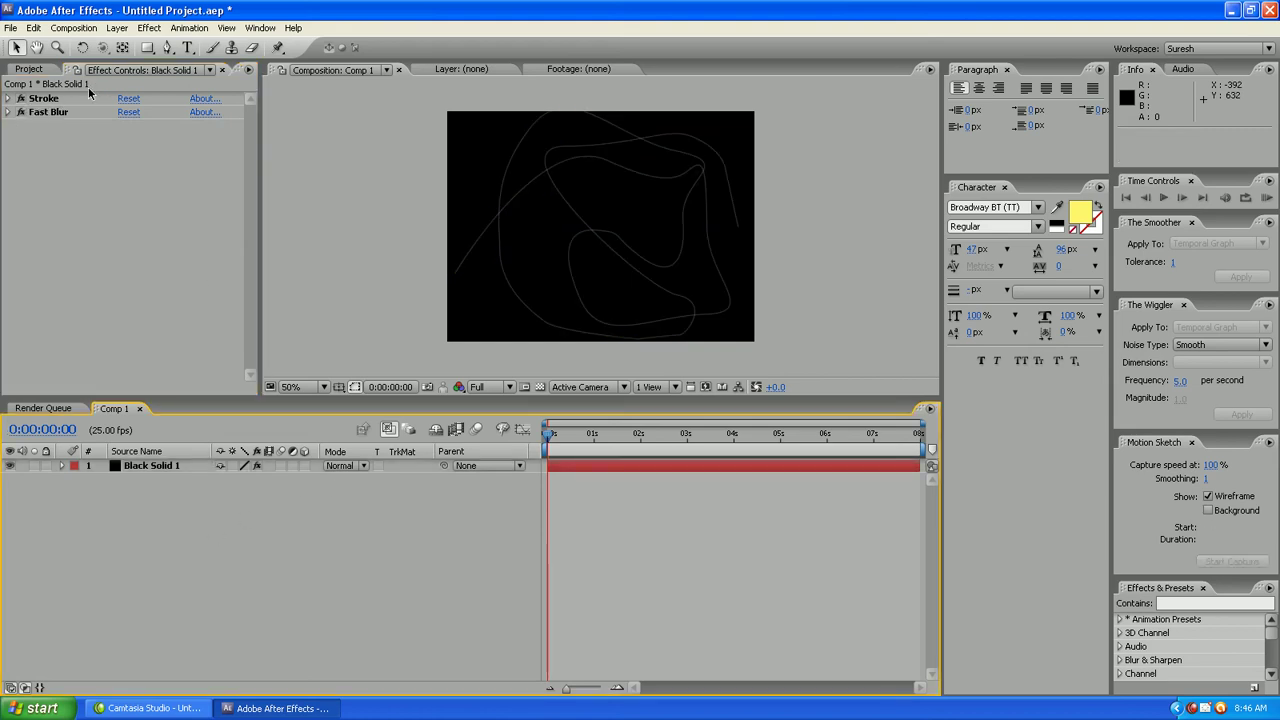
pyautogui.click(142, 468)
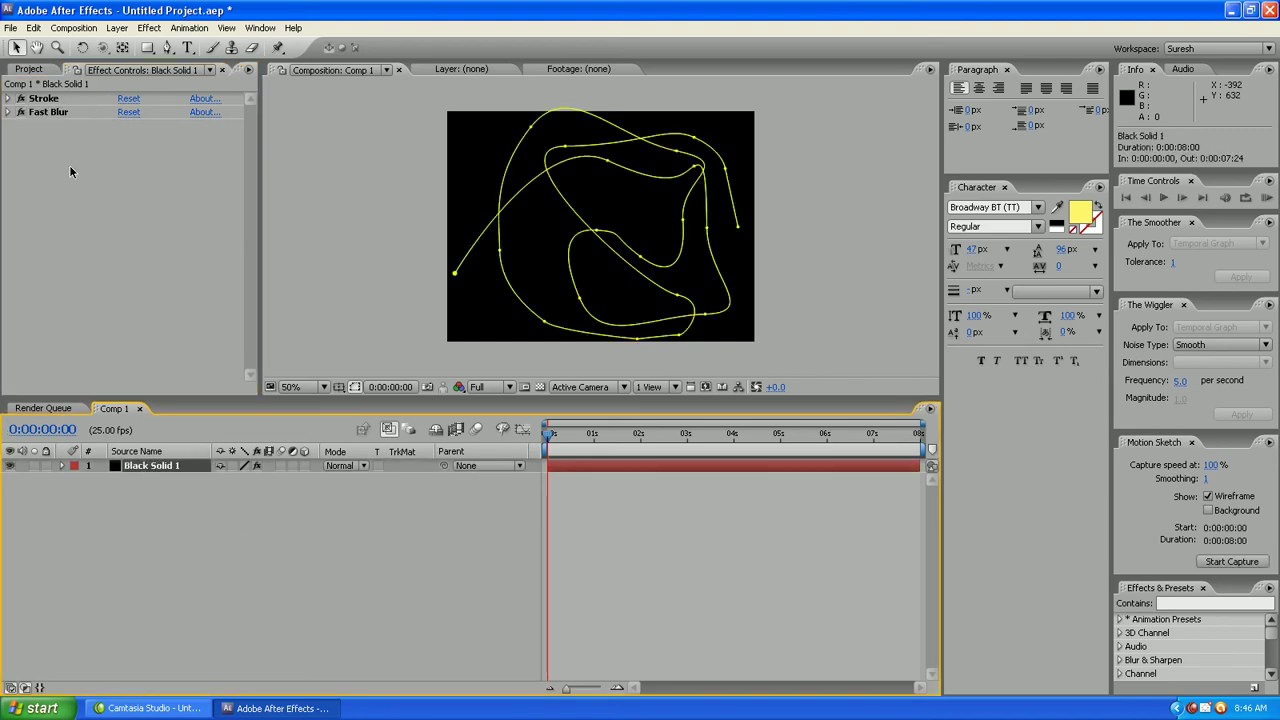
pyautogui.click(28, 69)
pyautogui.rightClick(108, 286)
# - Create Comp 2 with default settings and nest Comp 1 inside it as its only layer
pyautogui.click(135, 295)
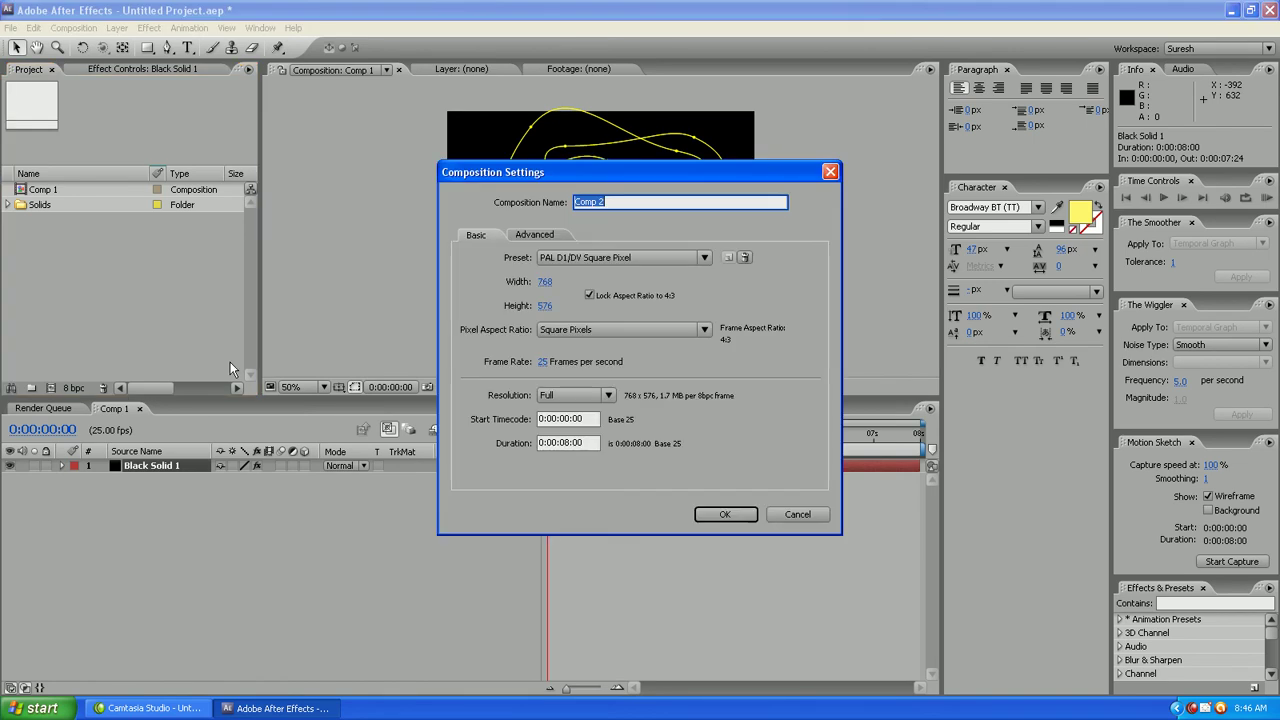
pyautogui.click(707, 510)
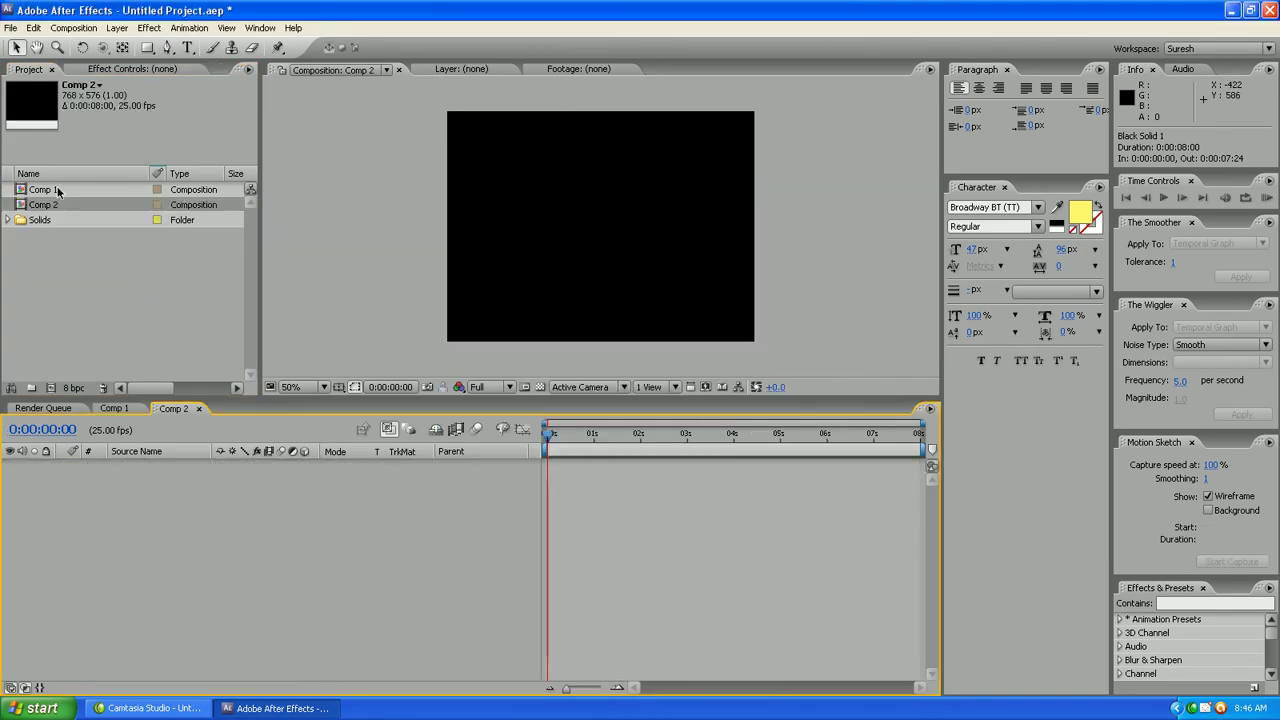
pyautogui.moveTo(40, 190); pyautogui.dragTo(145, 474)
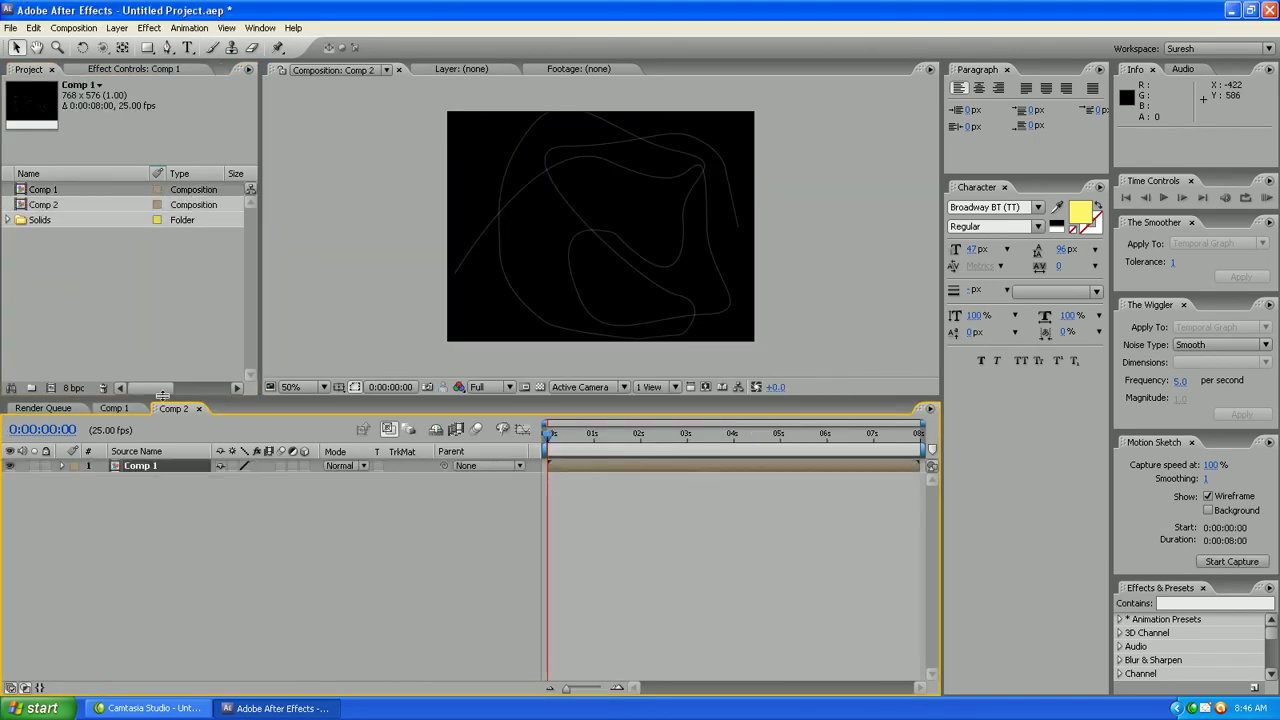
pyautogui.click(138, 470)
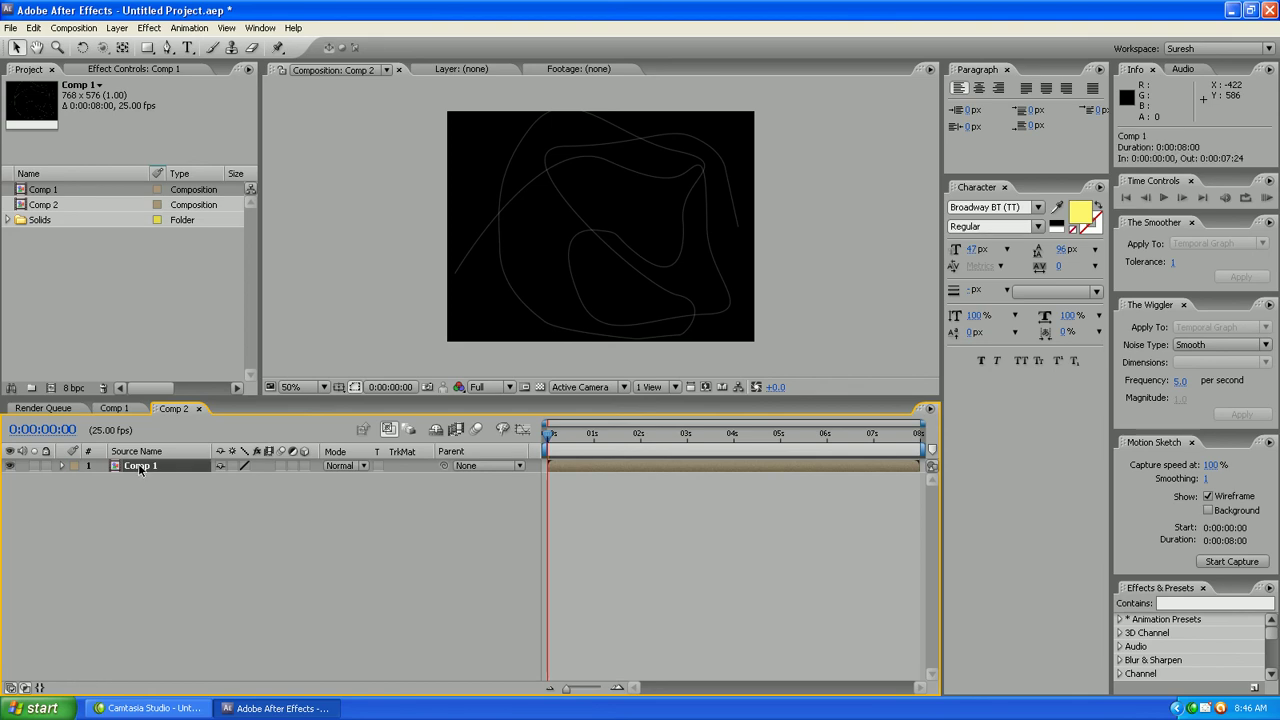
pyautogui.rightClick(140, 470)
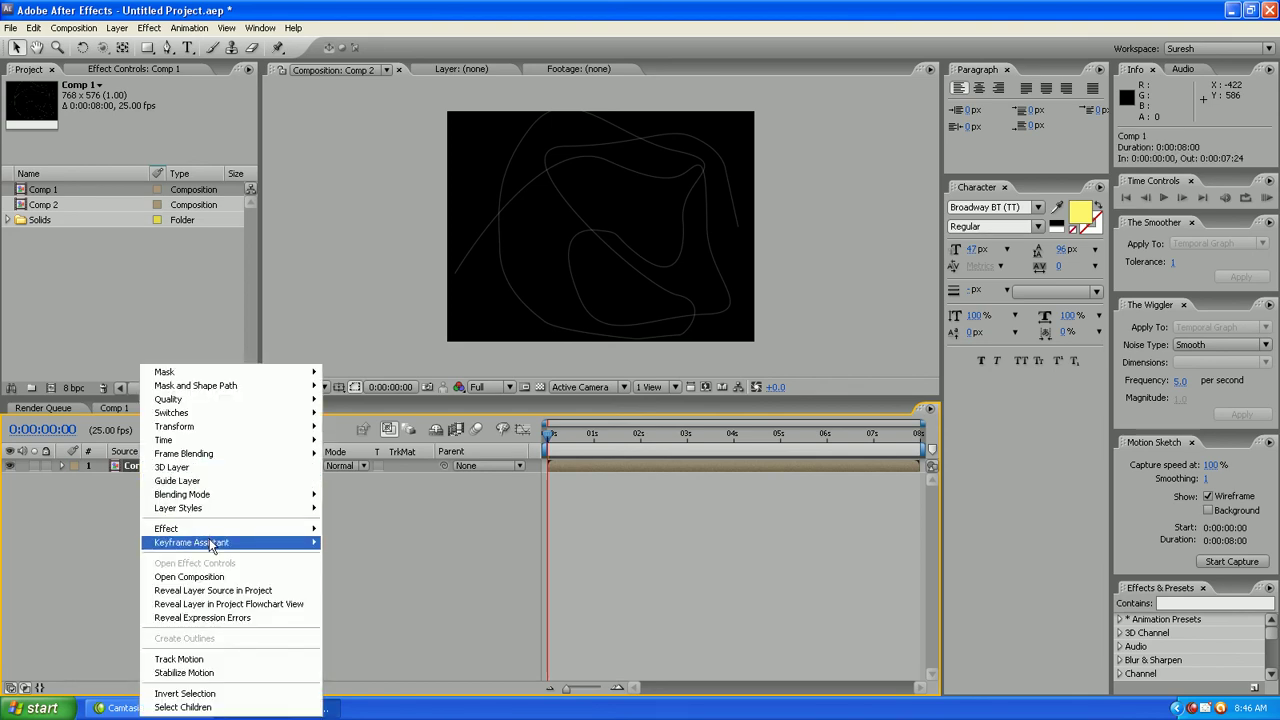
pyautogui.moveTo(237, 530)
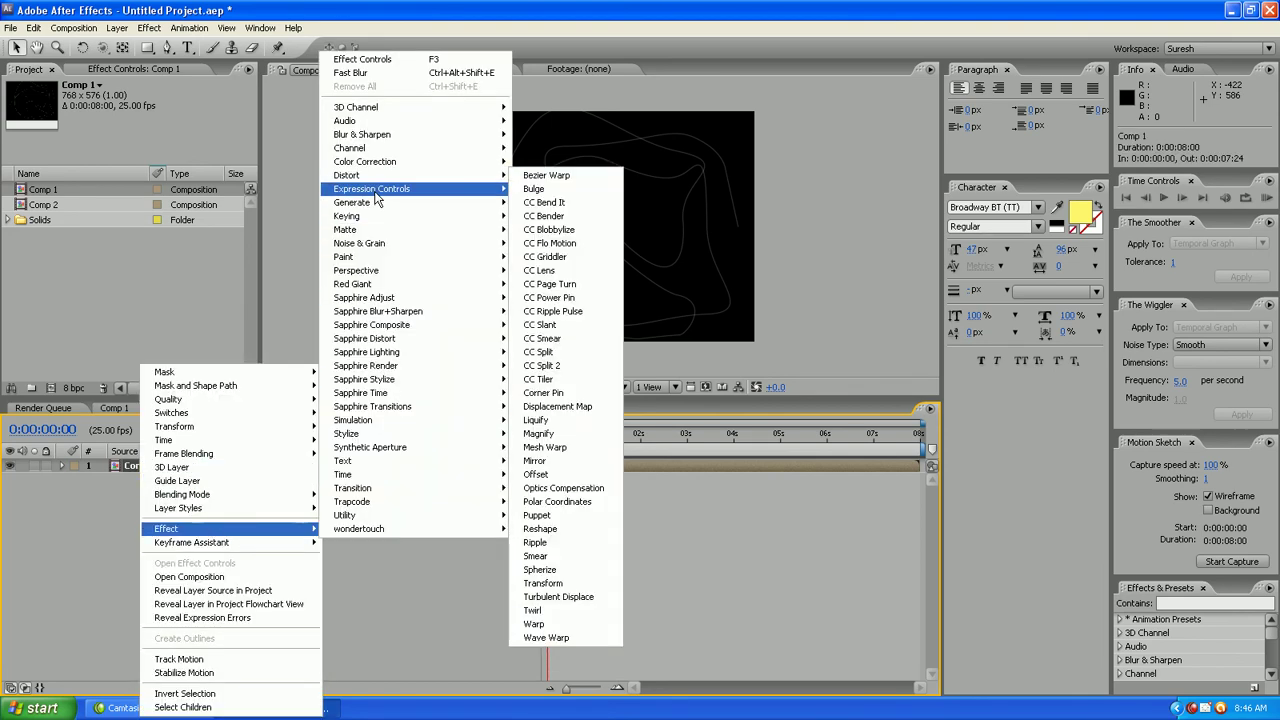
# - Apply Echo to the Comp 1 layer with 60 echoes, Starting Intensity 0.1 and Decay 1.00
pyautogui.moveTo(471, 476)
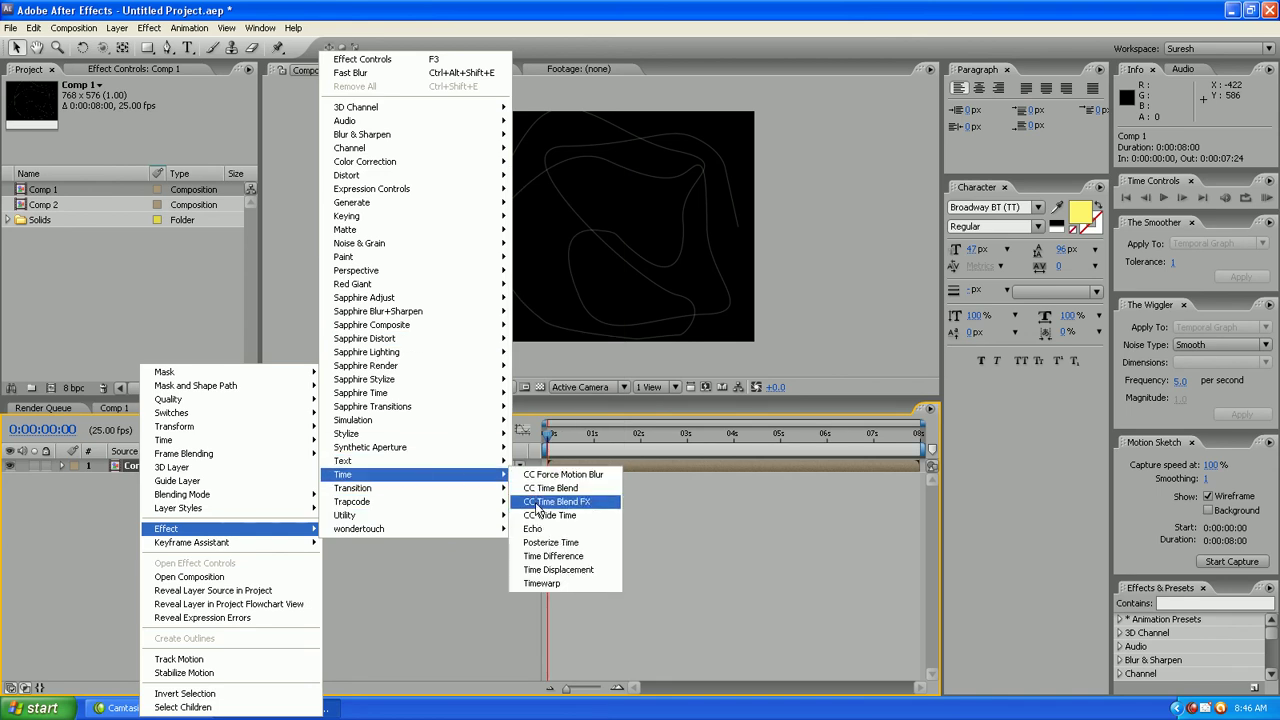
pyautogui.click(538, 529)
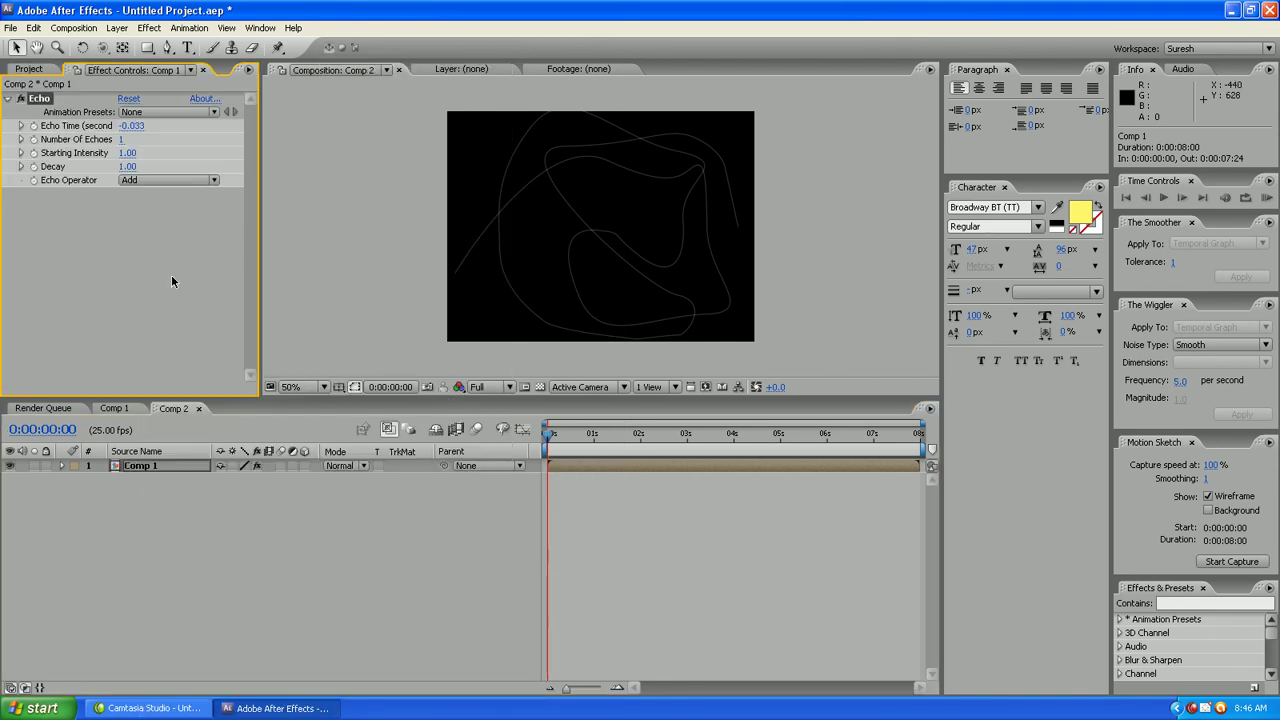
pyautogui.click(122, 140)
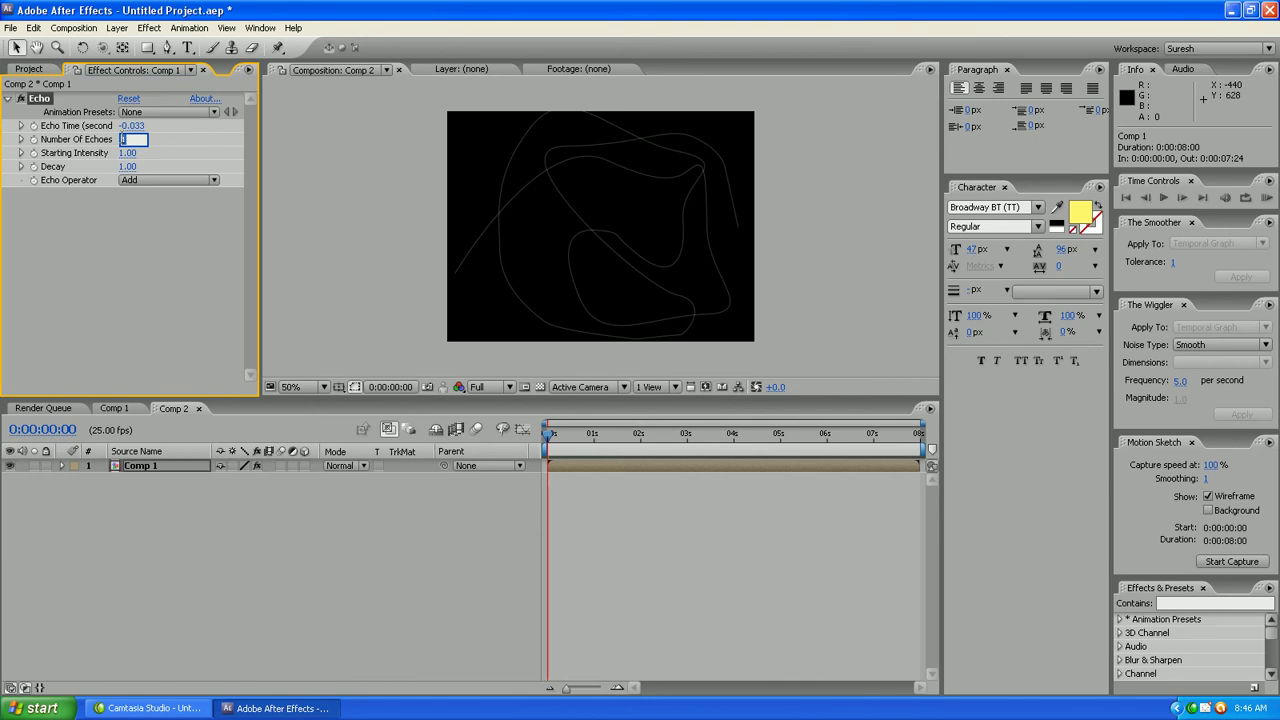
pyautogui.write('60')
pyautogui.click(130, 152)
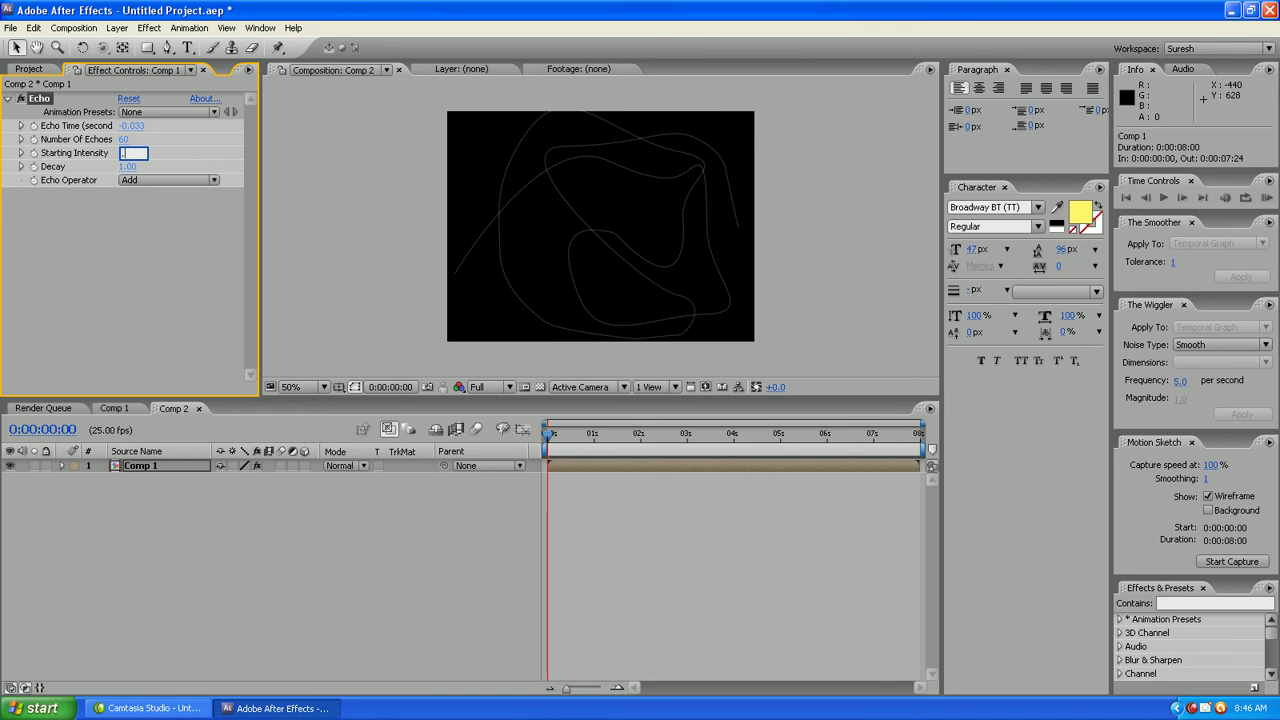
pyautogui.write('0.1')
pyautogui.press('Return')
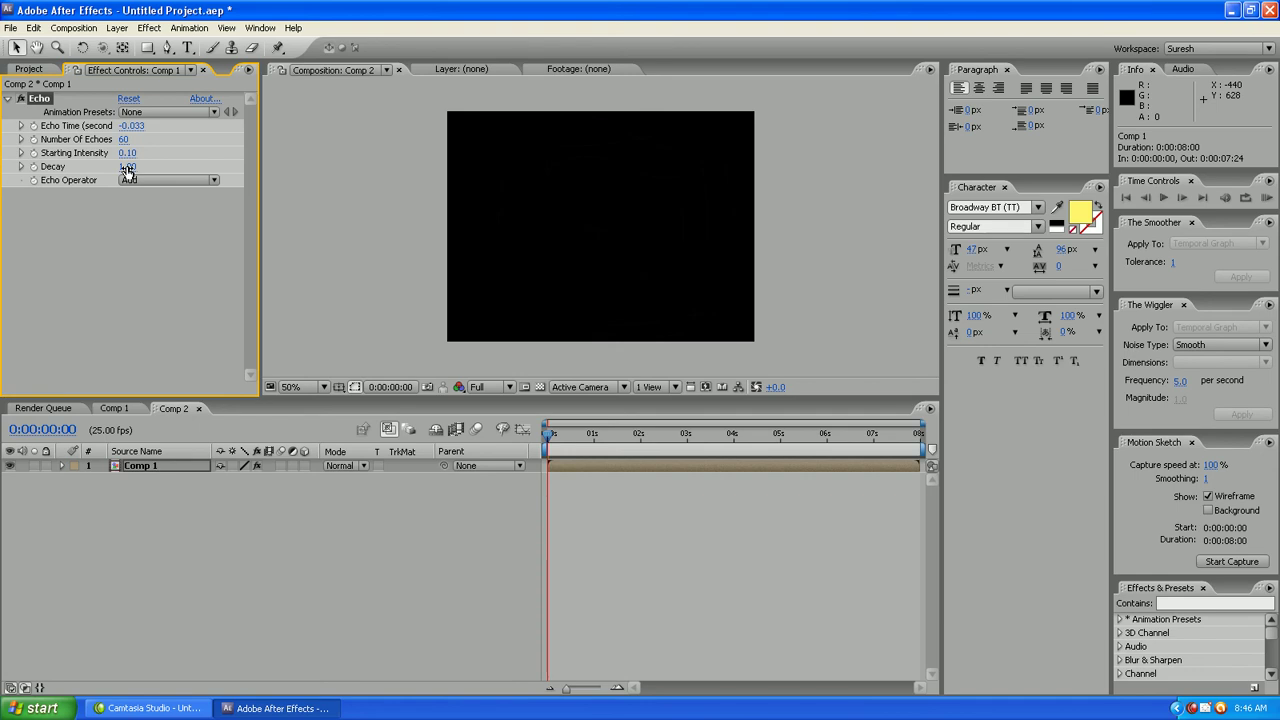
pyautogui.click(127, 168)
pyautogui.write('1')
pyautogui.press('Return')
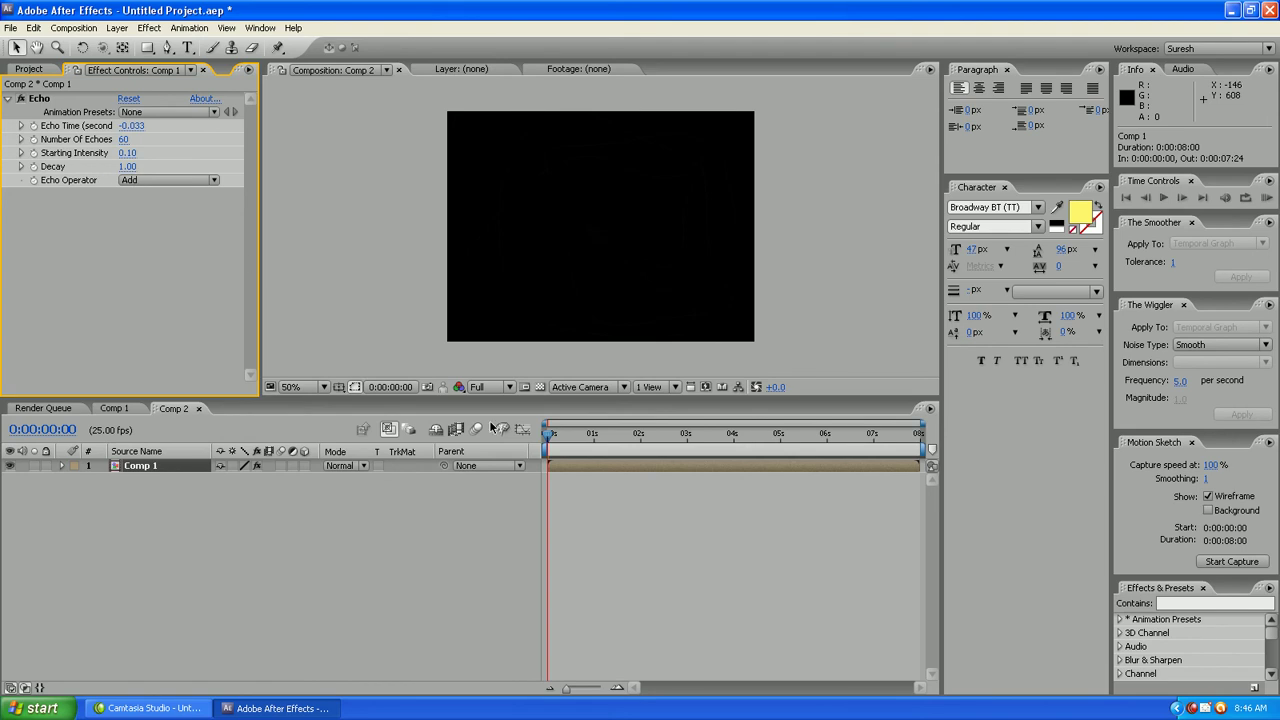
# - Play and scrub to about 0:00:02:05 to preview the light-streak trails
pyautogui.press('space')
pyautogui.moveTo(655, 441); pyautogui.dragTo(669, 441)
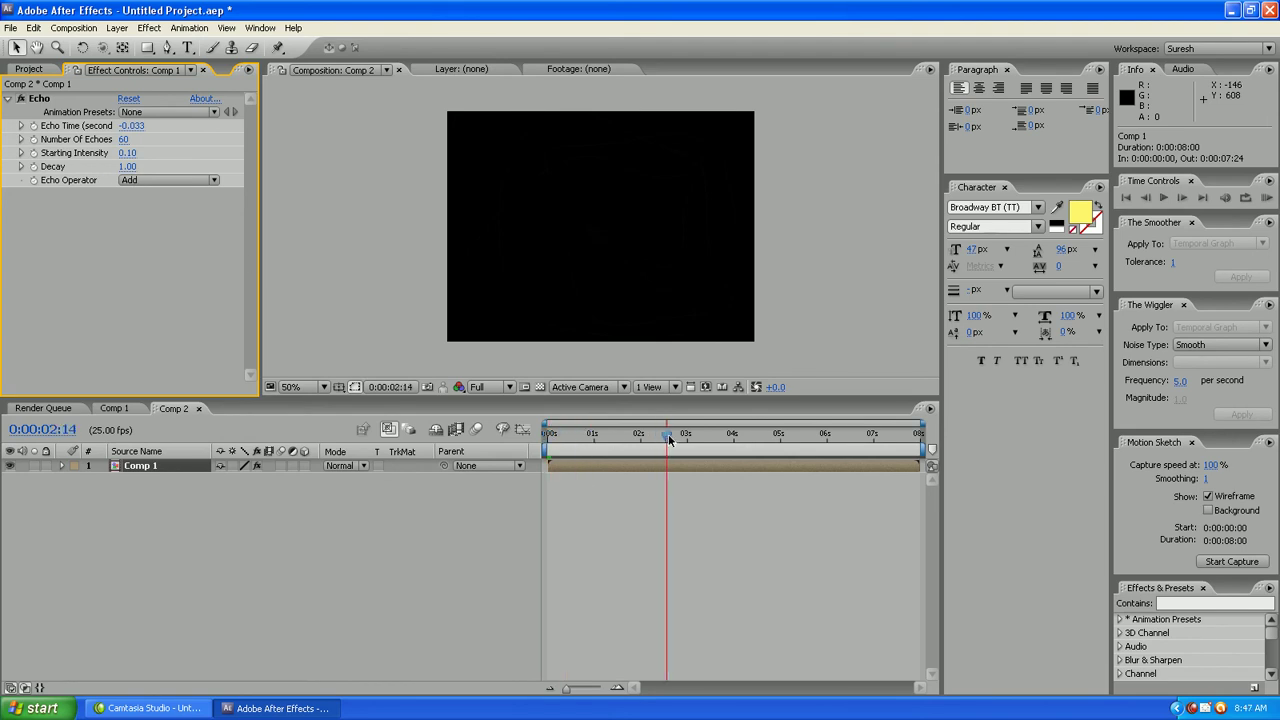
pyautogui.click(668, 437)
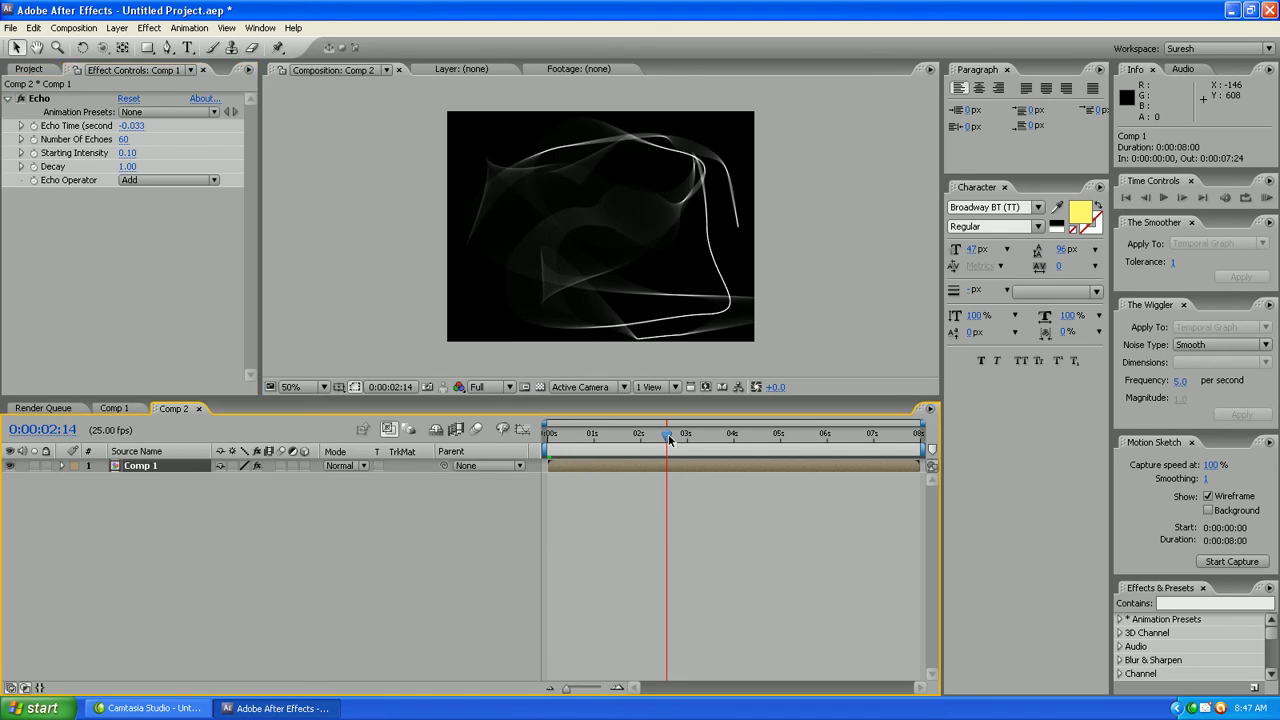
pyautogui.moveTo(668, 434); pyautogui.dragTo(652, 437)
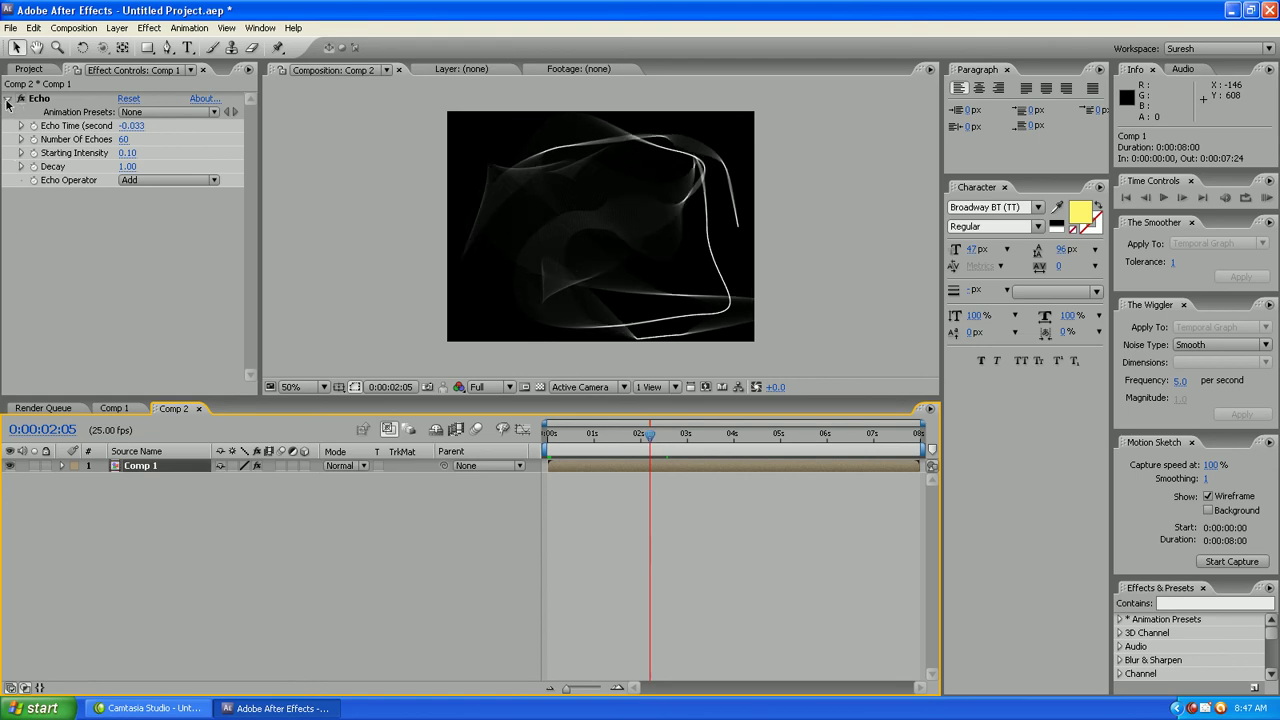
# - Add a Gaussian Blur to the streak layer with Blurriness 1.0
pyautogui.click(8, 100)
pyautogui.rightClick(86, 205)
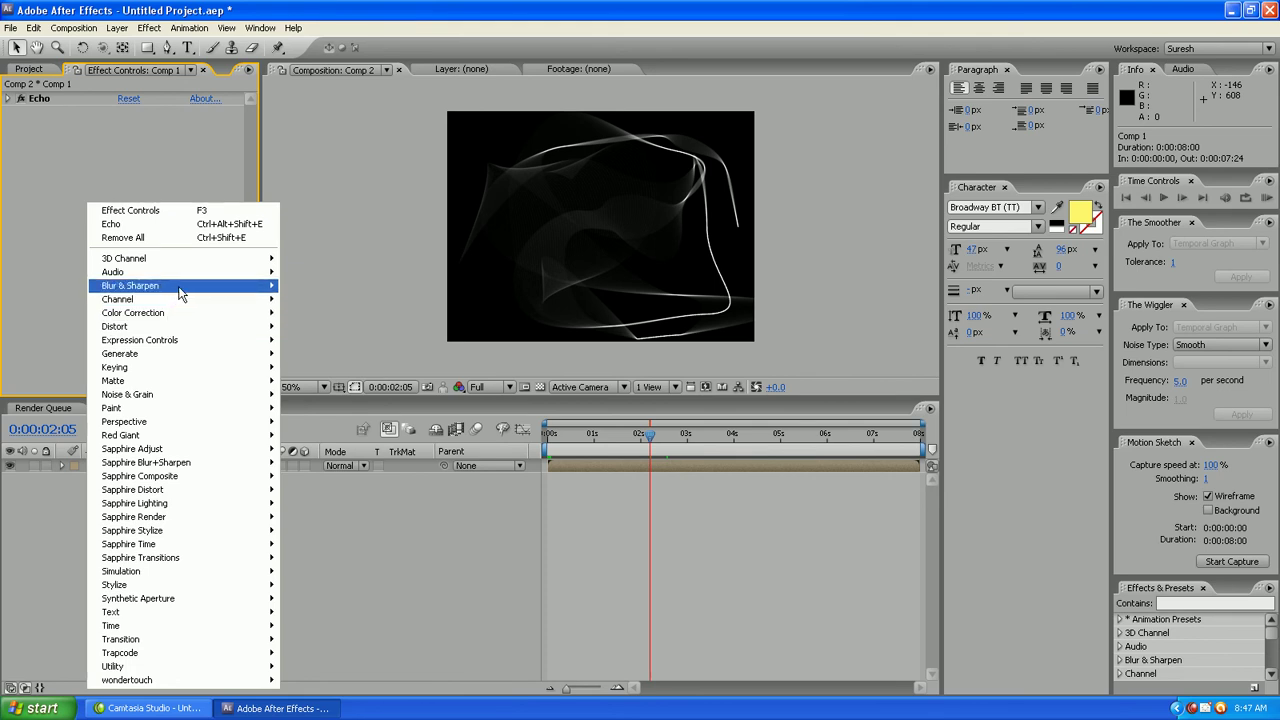
pyautogui.moveTo(175, 286)
pyautogui.click(310, 399)
pyautogui.click(125, 140)
pyautogui.press('Return')
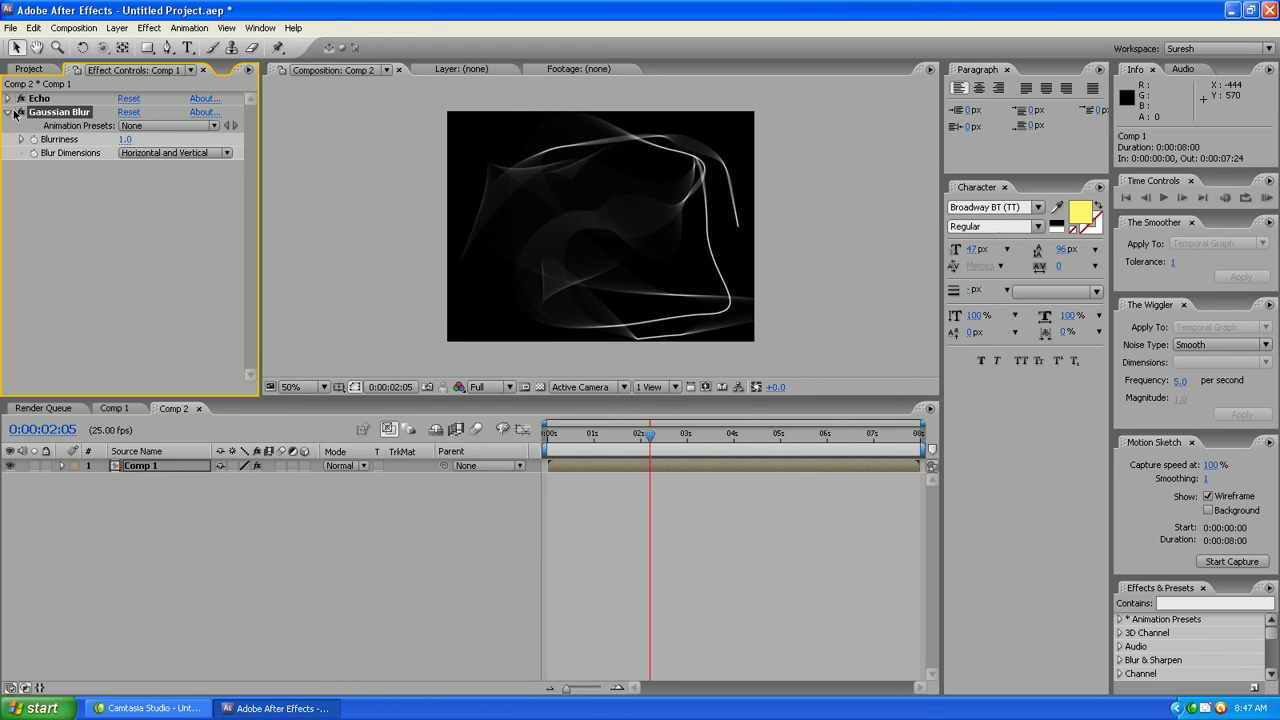
# - Add a Glow with threshold 25.5%, radius 25.0 and intensity about 2.1, keeping Composite Original Behind
pyautogui.click(10, 116)
pyautogui.rightClick(42, 170)
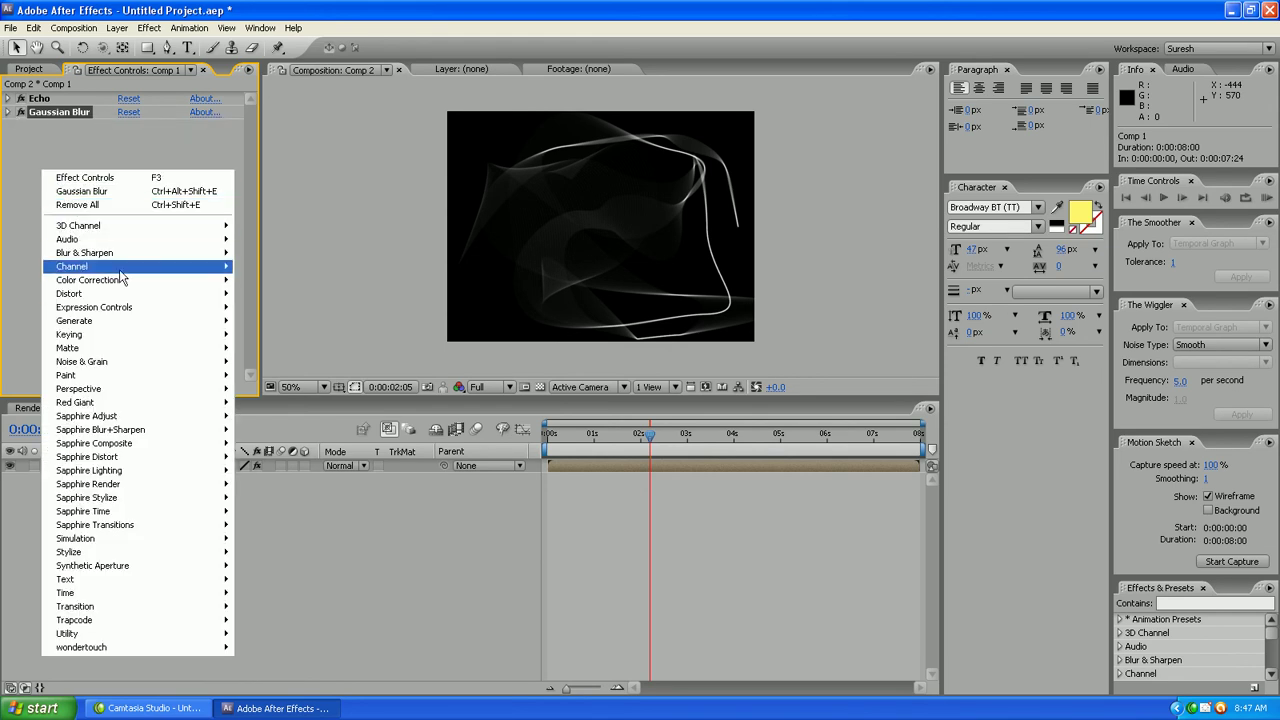
pyautogui.moveTo(116, 235)
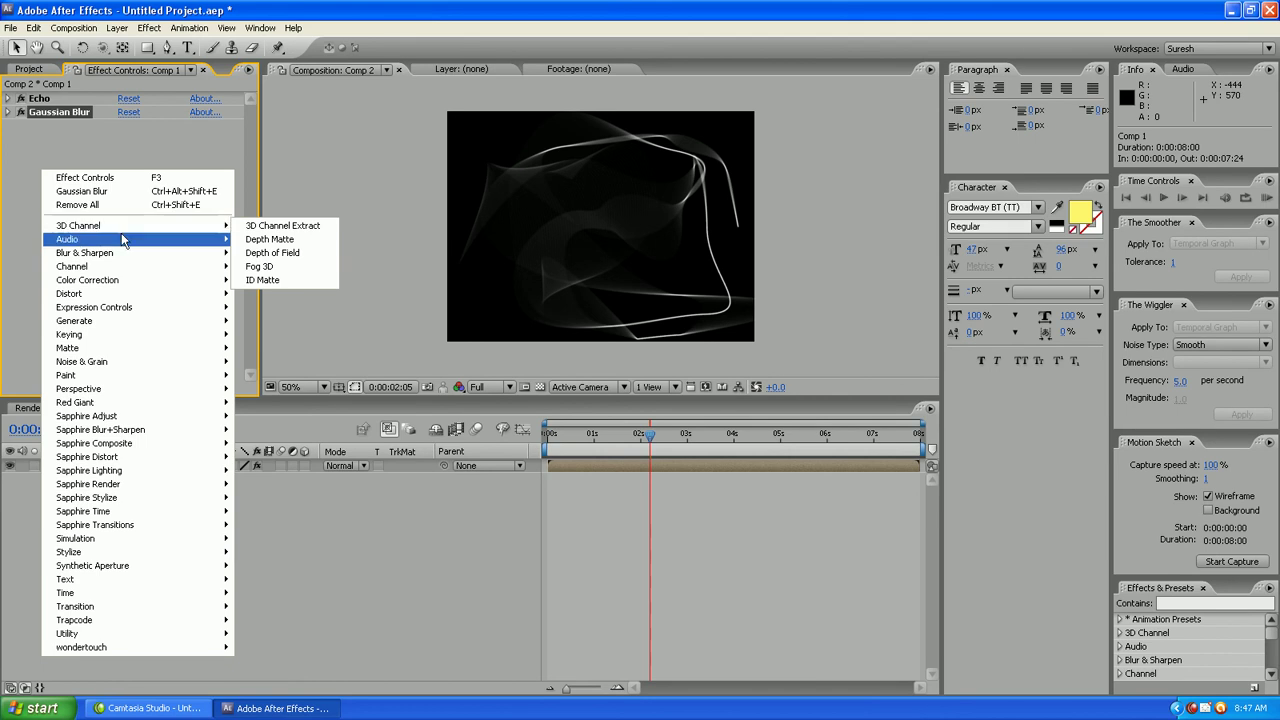
pyautogui.moveTo(156, 418)
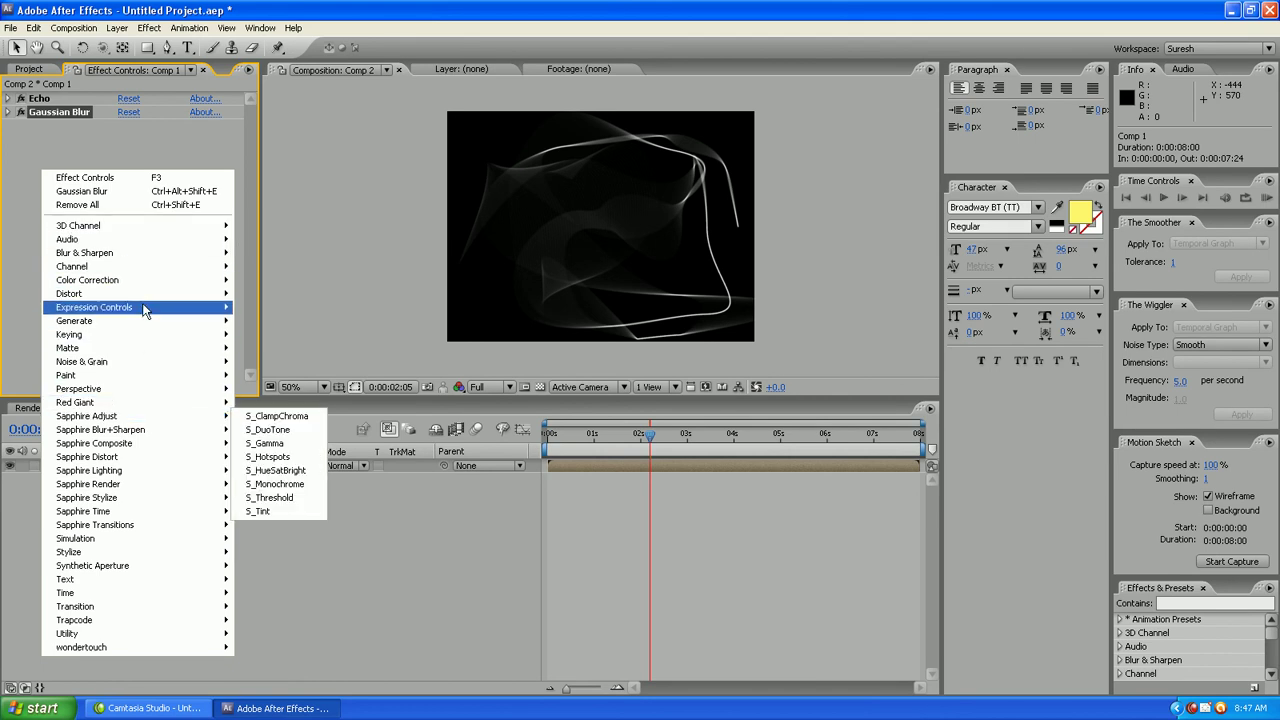
pyautogui.moveTo(150, 556)
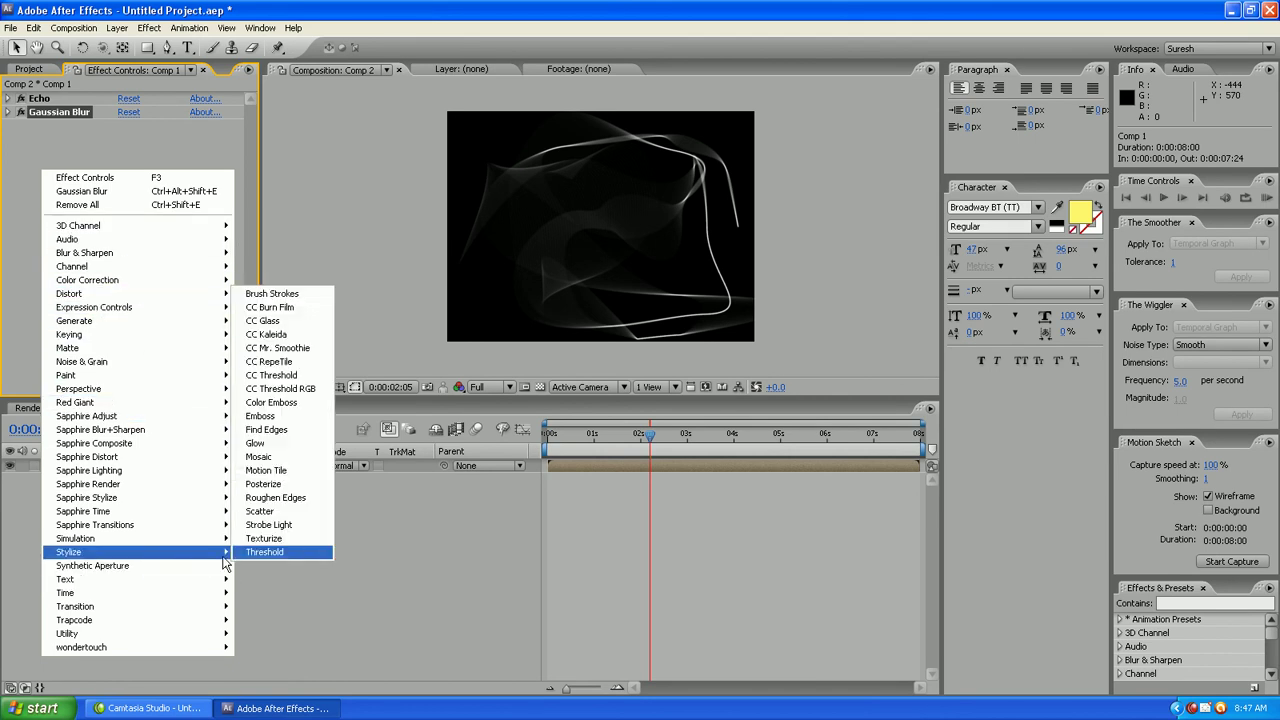
pyautogui.click(280, 447)
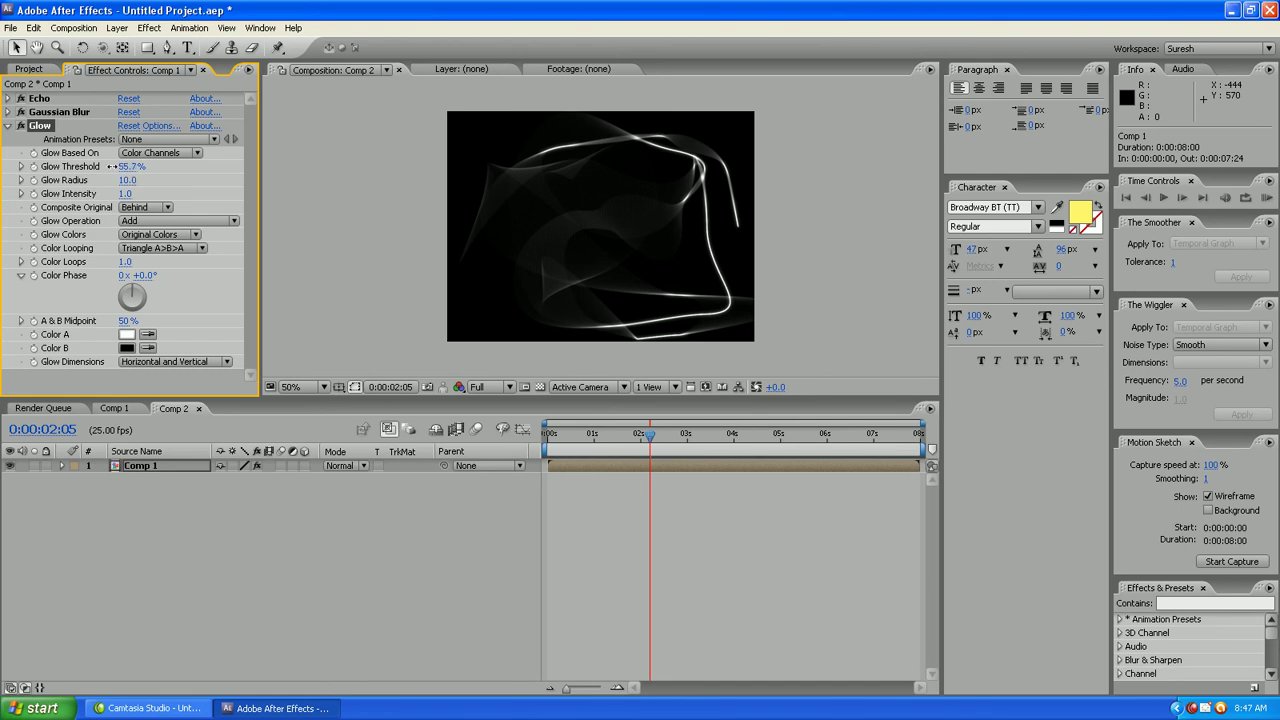
pyautogui.moveTo(122, 166)
pyautogui.mouseDown()
pyautogui.moveTo(35, 188)
pyautogui.moveTo(45, 179)
pyautogui.mouseUp()
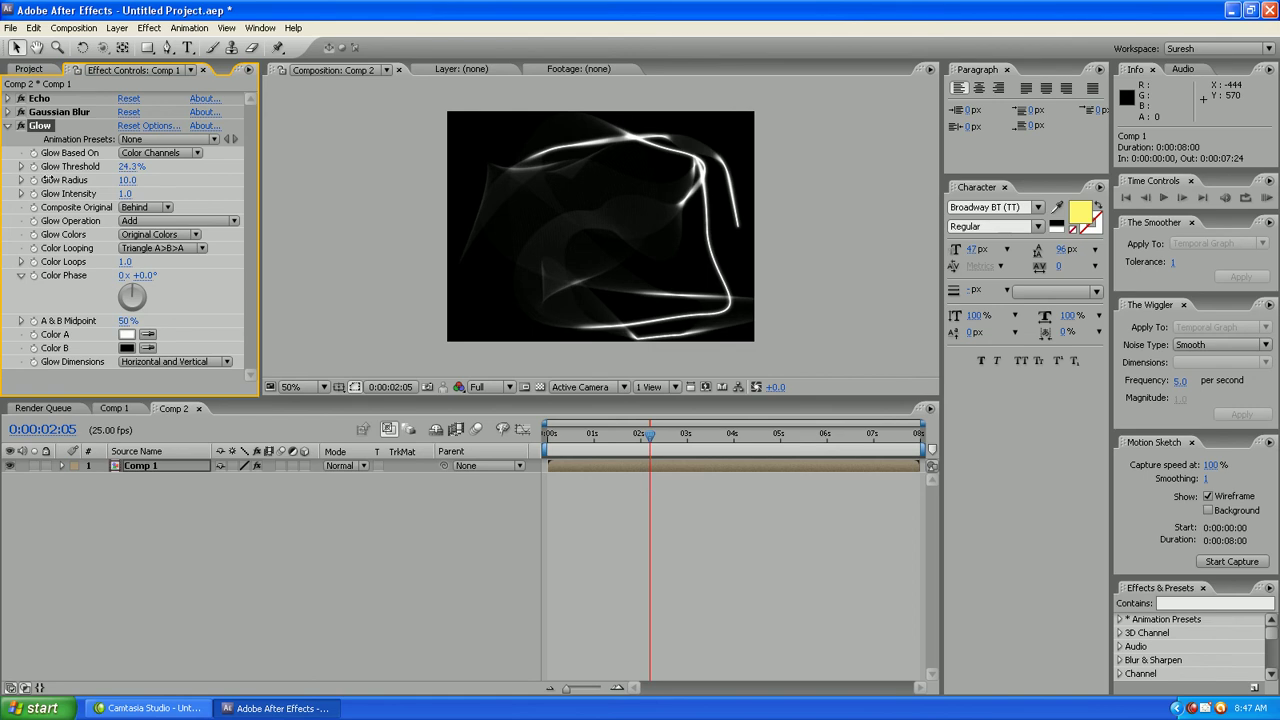
pyautogui.moveTo(45, 179); pyautogui.dragTo(50, 179)
pyautogui.moveTo(127, 180)
pyautogui.mouseDown()
pyautogui.moveTo(103, 180)
pyautogui.moveTo(127, 182)
pyautogui.moveTo(107, 190)
pyautogui.mouseUp()
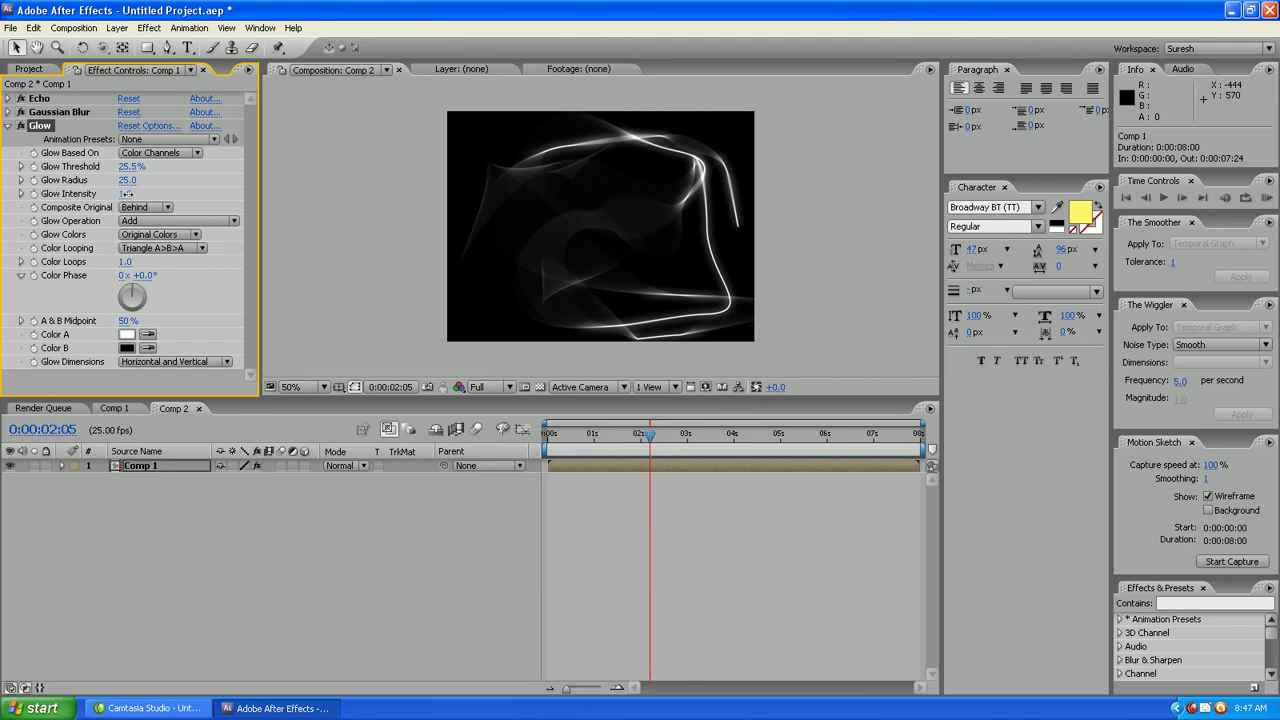
pyautogui.moveTo(142, 194); pyautogui.dragTo(226, 196)
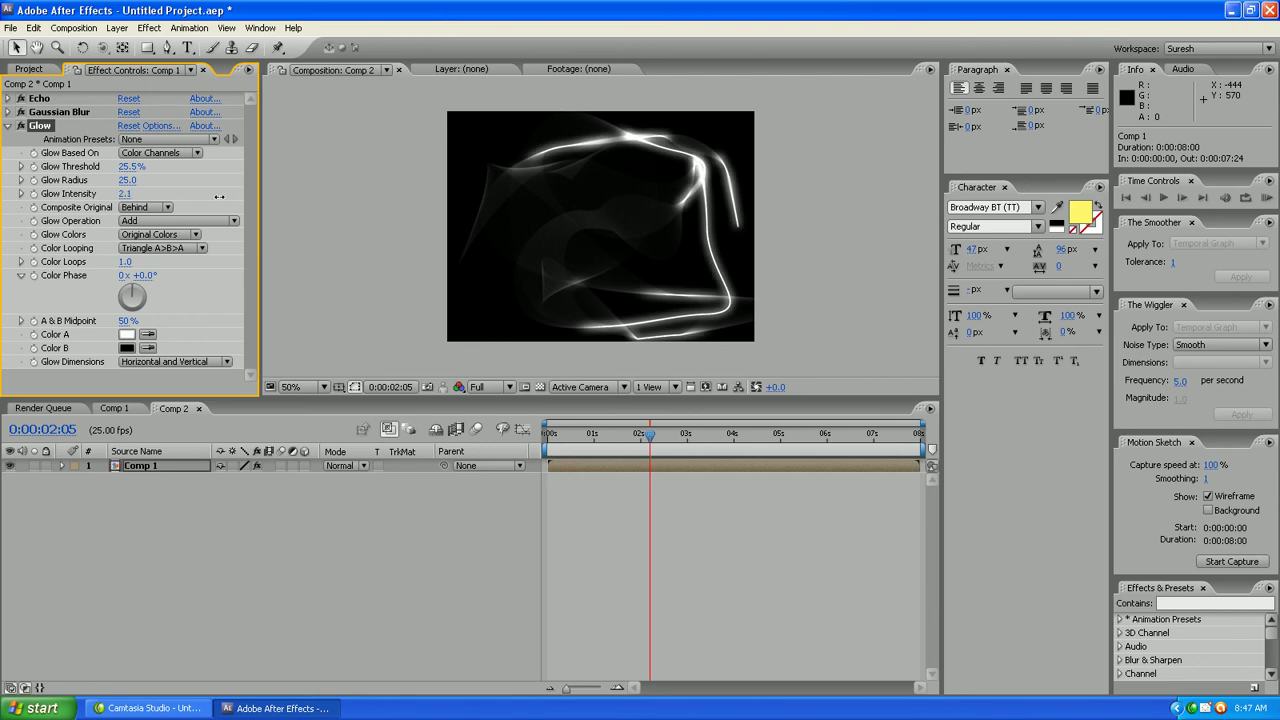
pyautogui.click(148, 208)
pyautogui.click(149, 210)
# - Add CC Toner to the streaks and set its Midtones colour to a deep, saturated blue
pyautogui.click(11, 129)
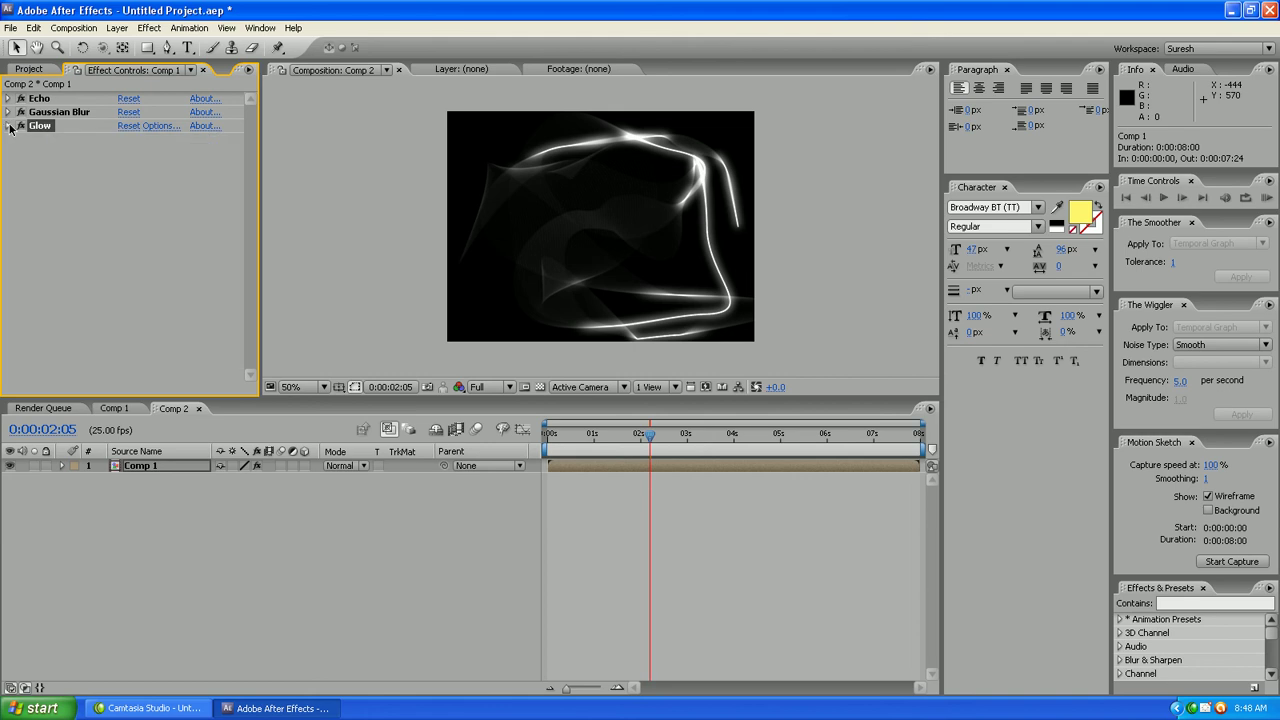
pyautogui.rightClick(41, 180)
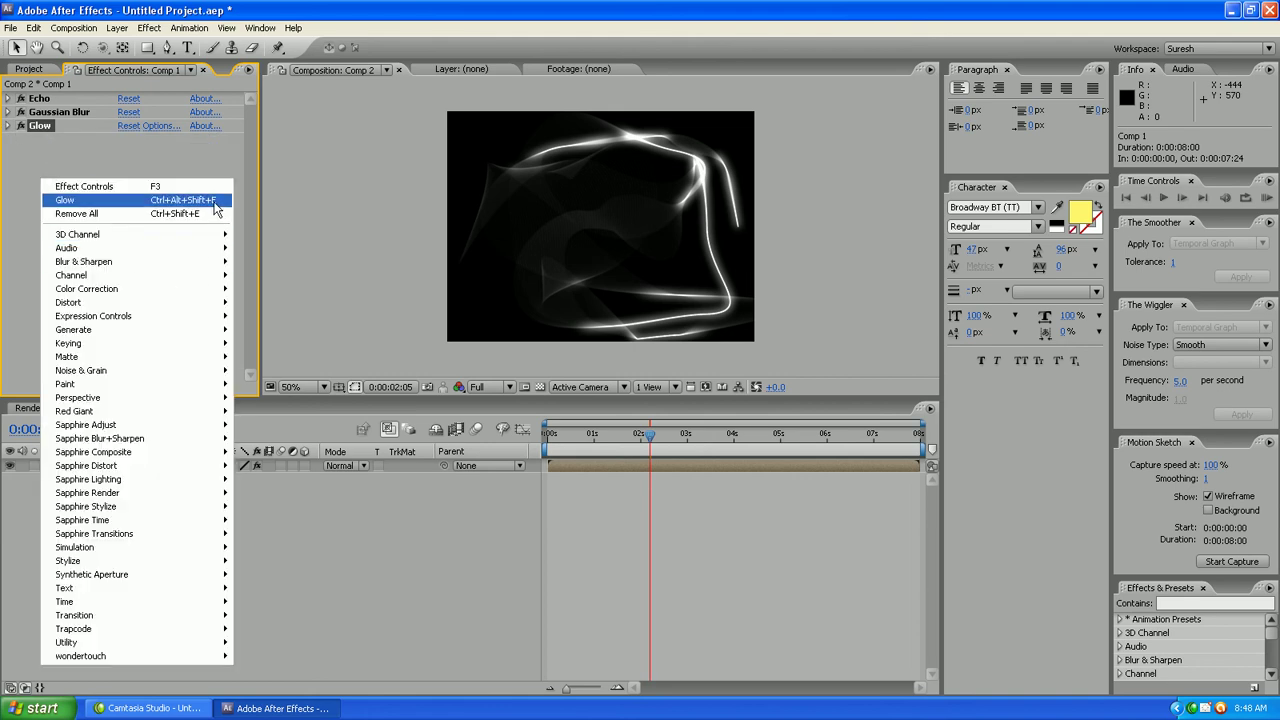
pyautogui.moveTo(188, 291)
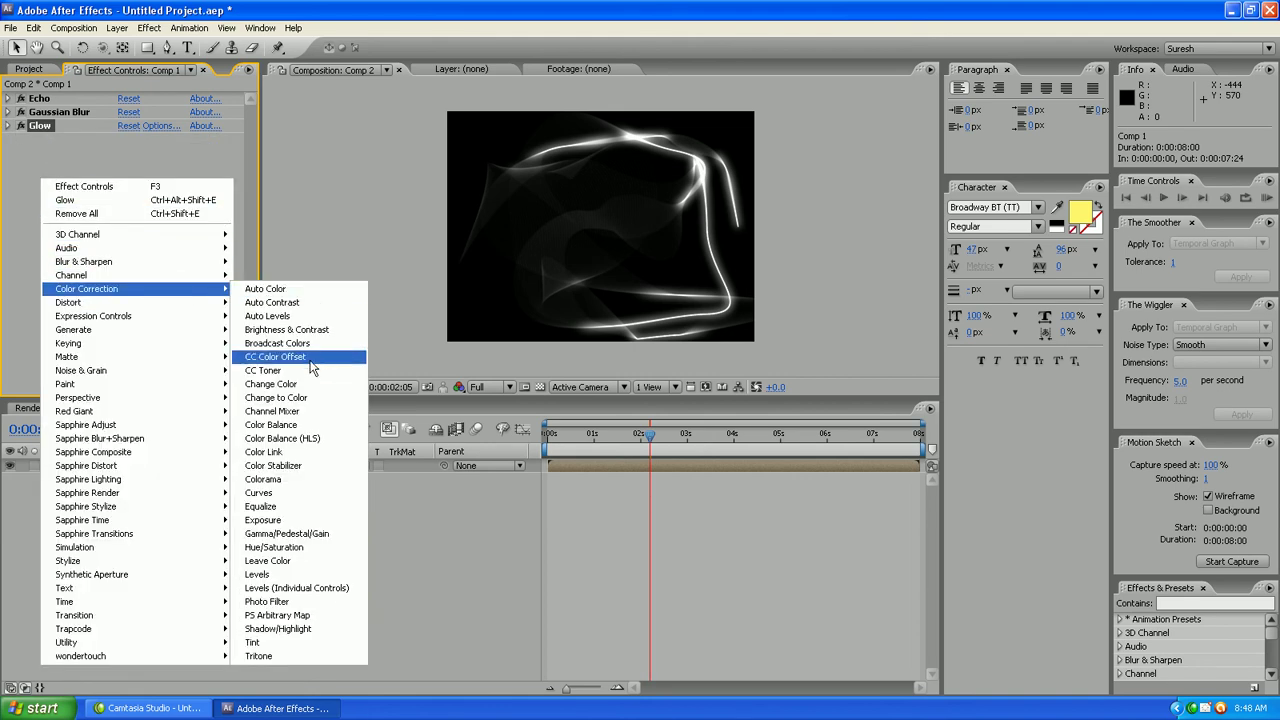
pyautogui.click(306, 374)
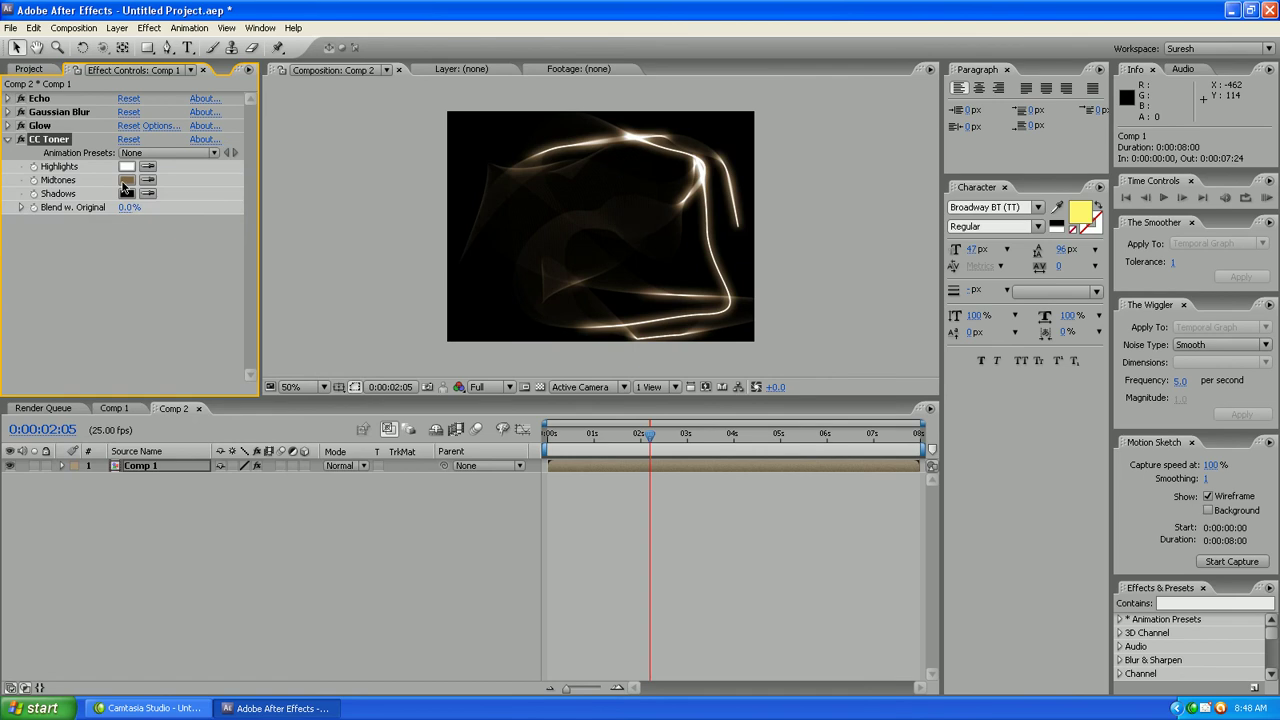
pyautogui.click(124, 183)
pyautogui.click(663, 525)
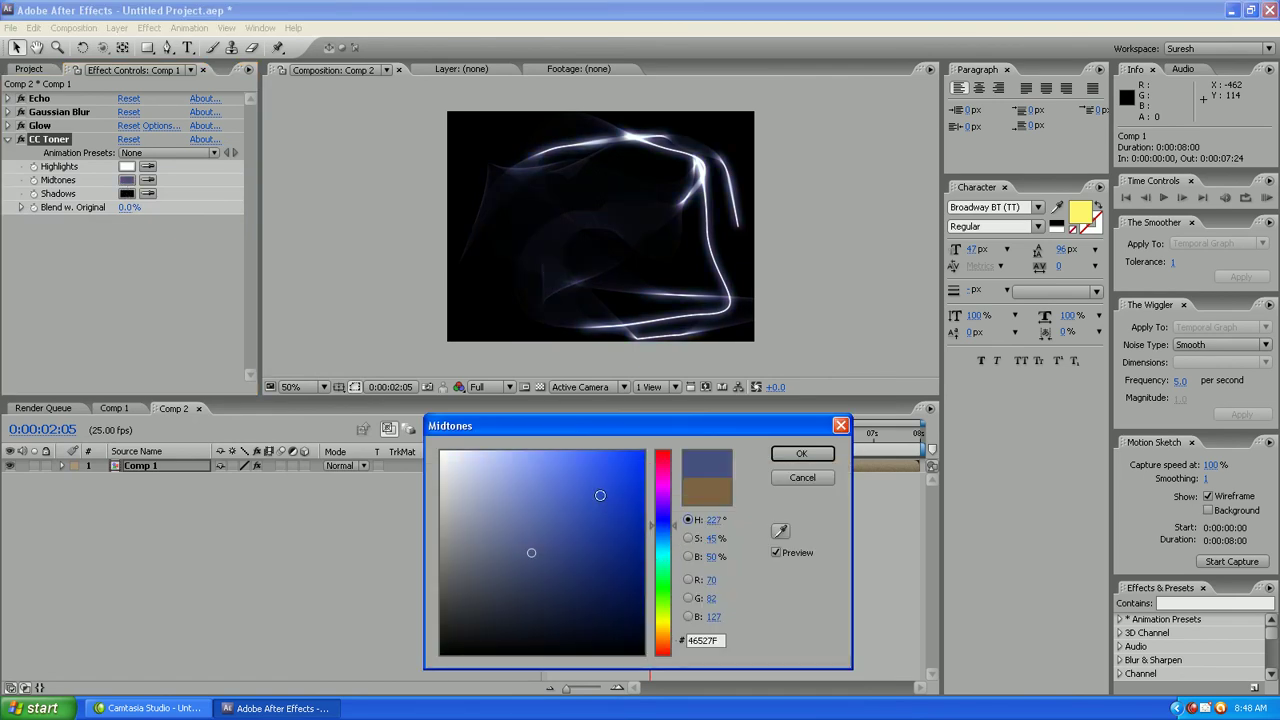
pyautogui.moveTo(605, 506); pyautogui.dragTo(643, 487)
pyautogui.click(801, 455)
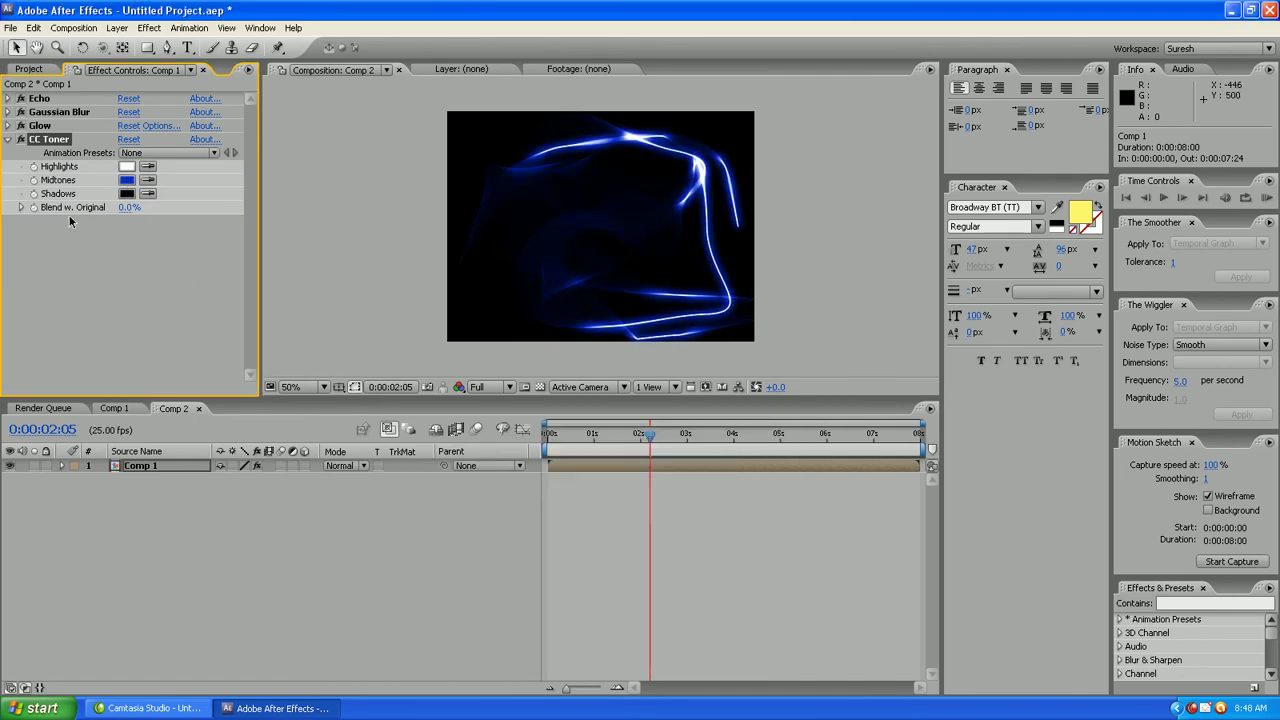
pyautogui.click(8, 141)
# - Create a new composition, Comp 3, with the default settings
pyautogui.click(28, 69)
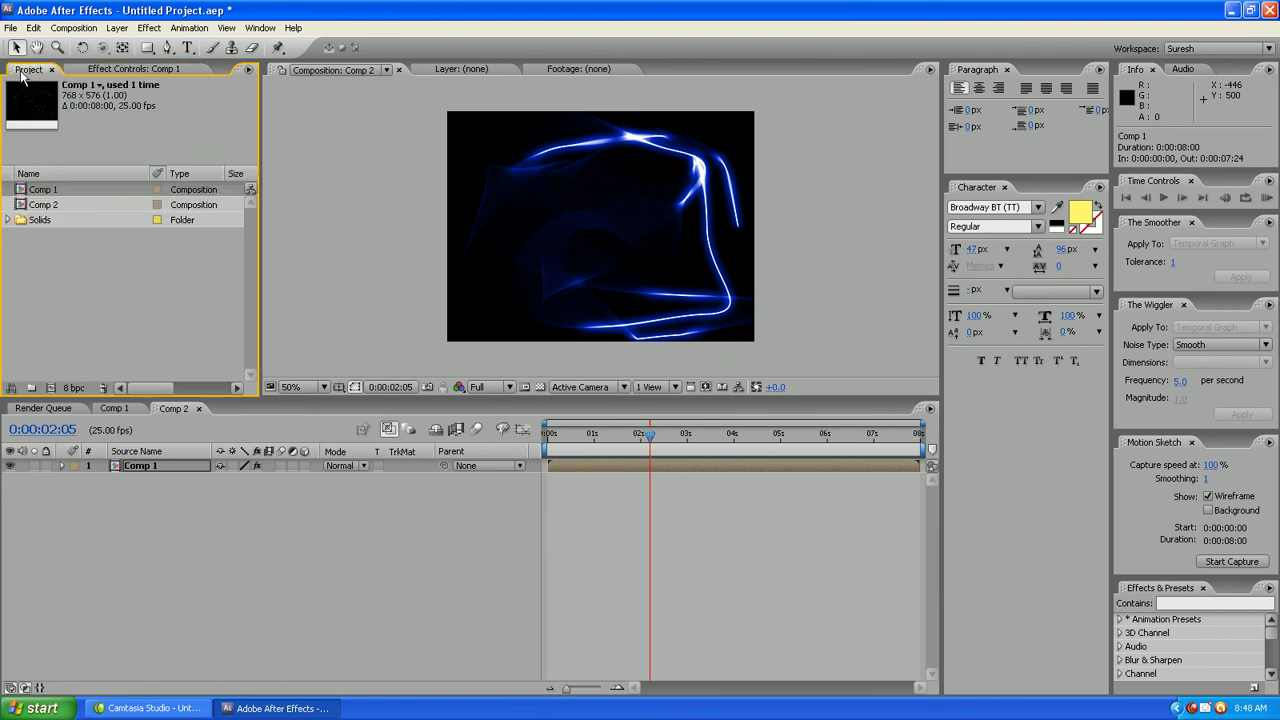
pyautogui.rightClick(100, 281)
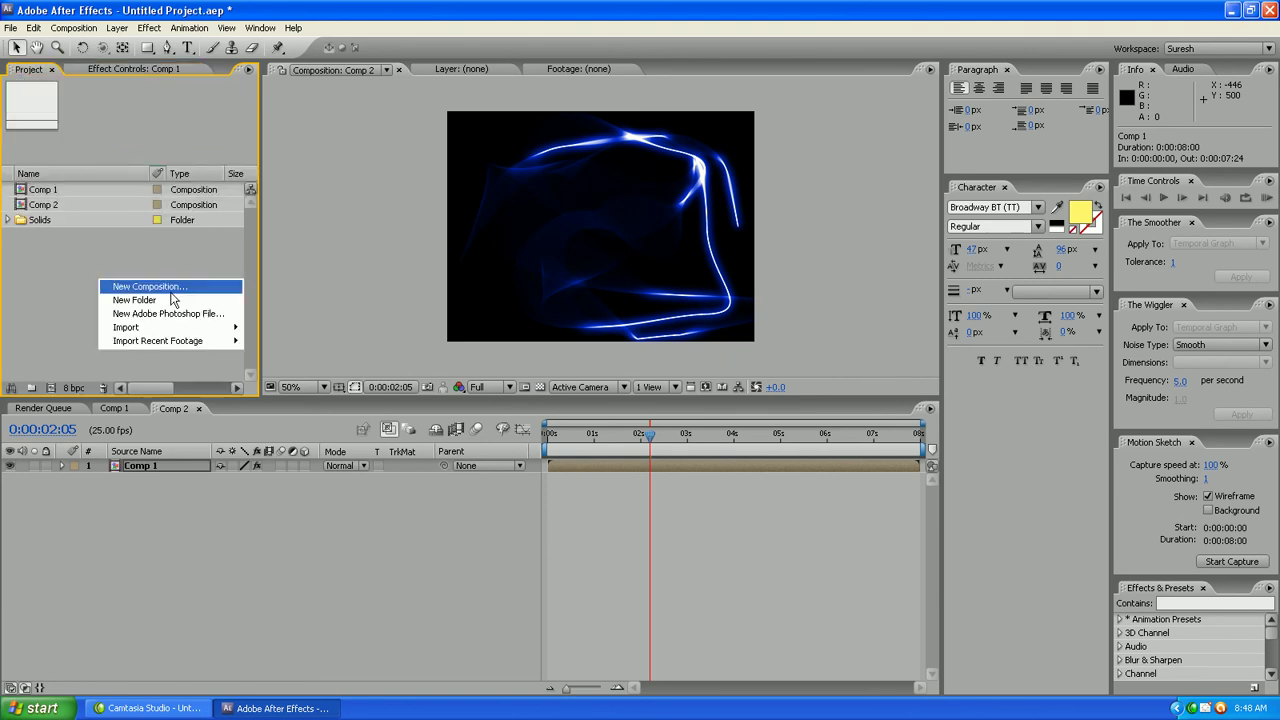
pyautogui.click(174, 288)
pyautogui.click(727, 514)
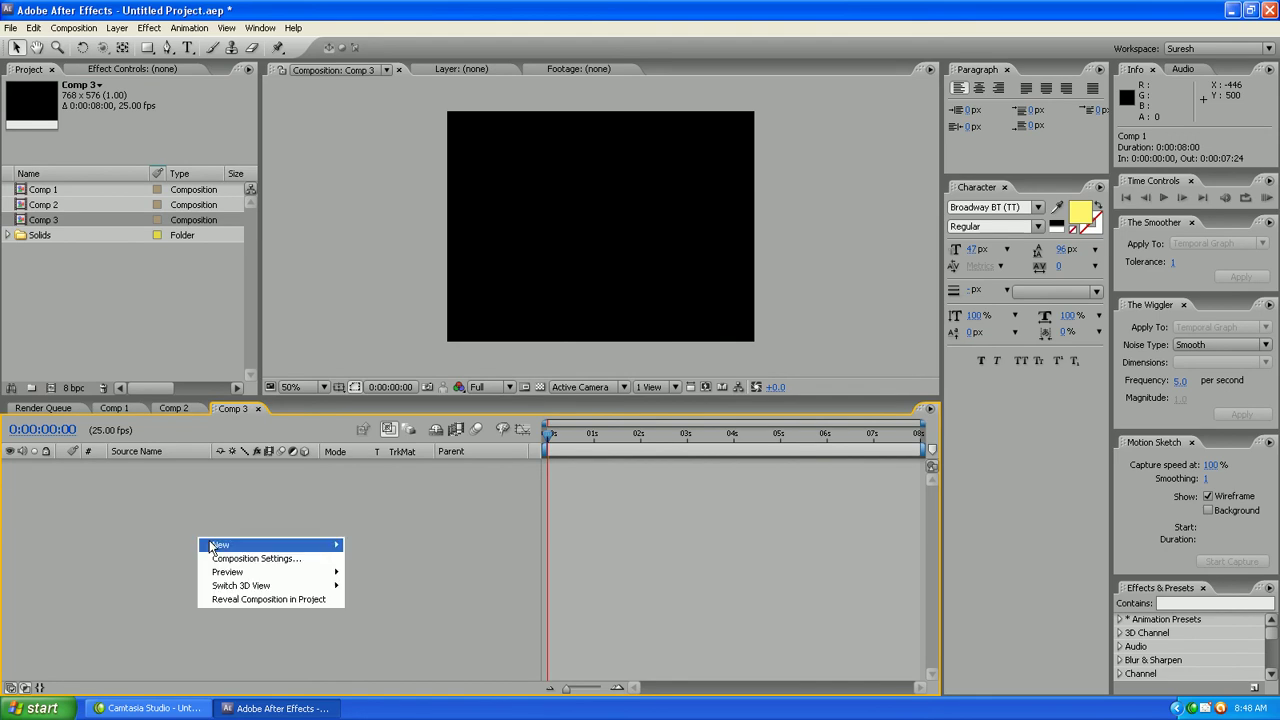
# - Add Adjustment Layer 1 to the Comp 3 timeline
pyautogui.rightClick(197, 537)
pyautogui.click(242, 555)
pyautogui.click(811, 514)
pyautogui.rightClick(268, 525)
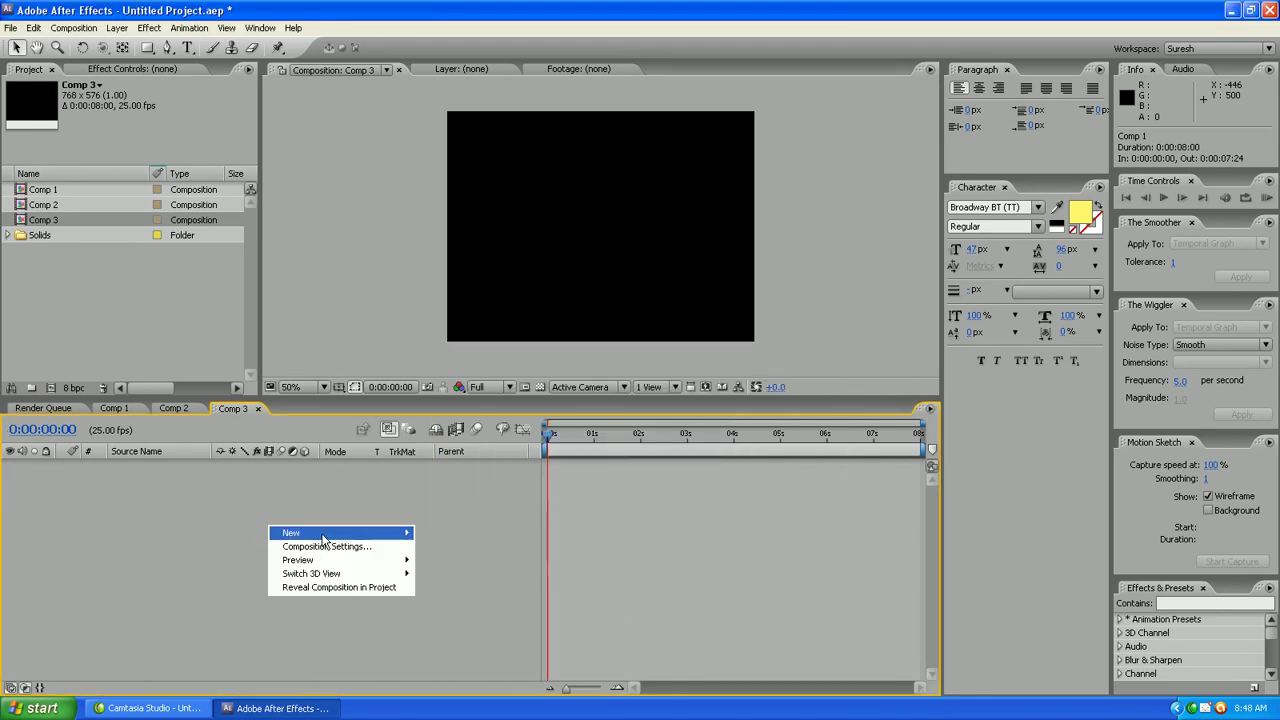
pyautogui.moveTo(323, 538)
pyautogui.click(470, 638)
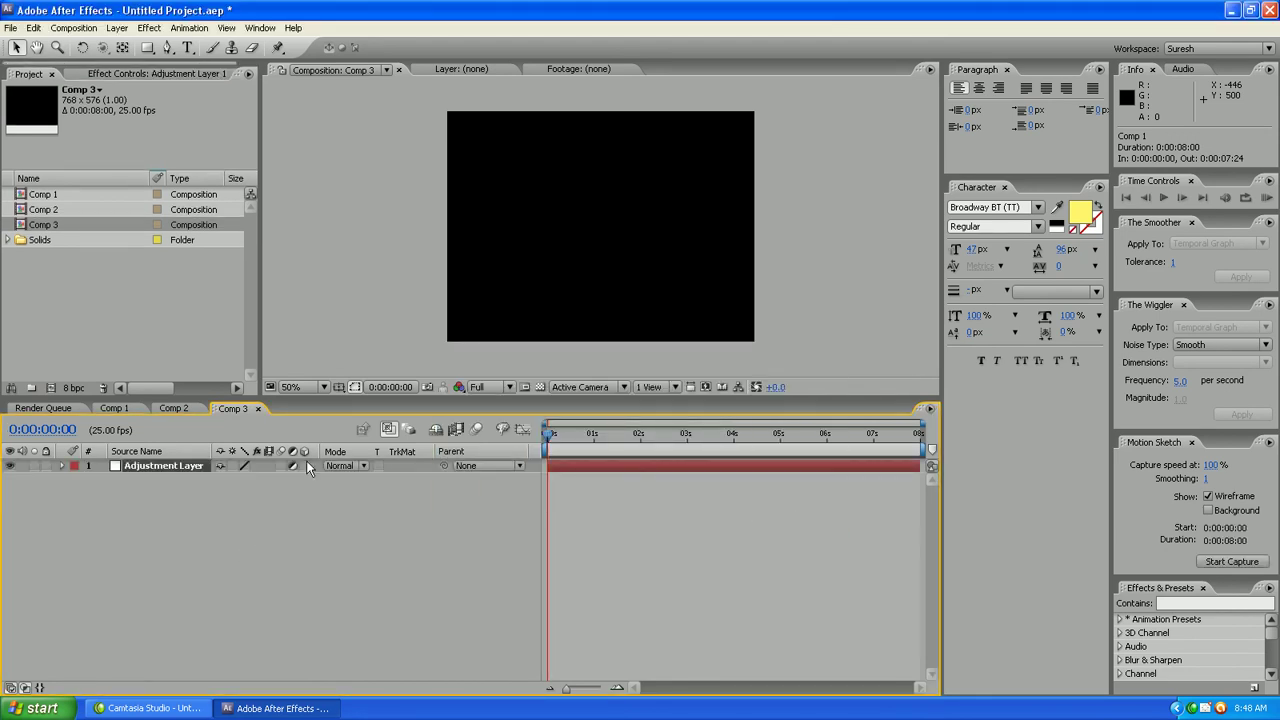
pyautogui.rightClick(157, 466)
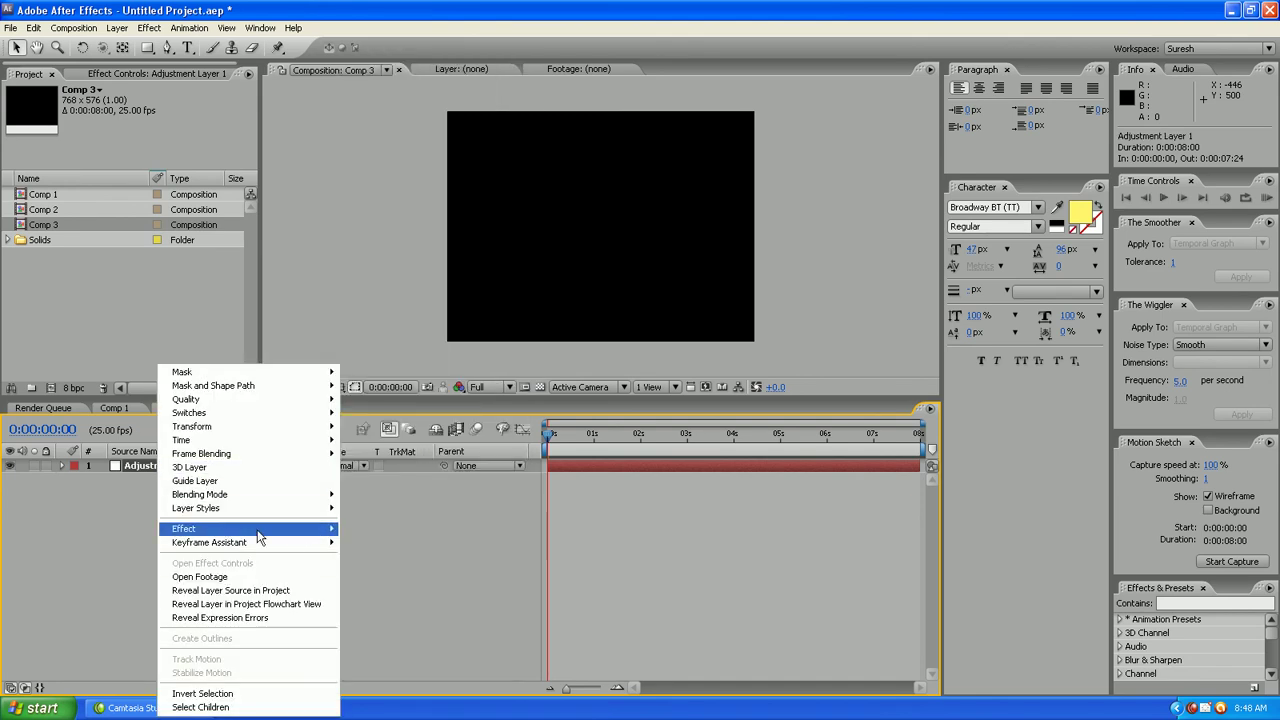
# - Apply the Tint effect (searched as 'tint') to the adjustment layer and set Amount to Tint to 70%
pyautogui.click(1184, 605)
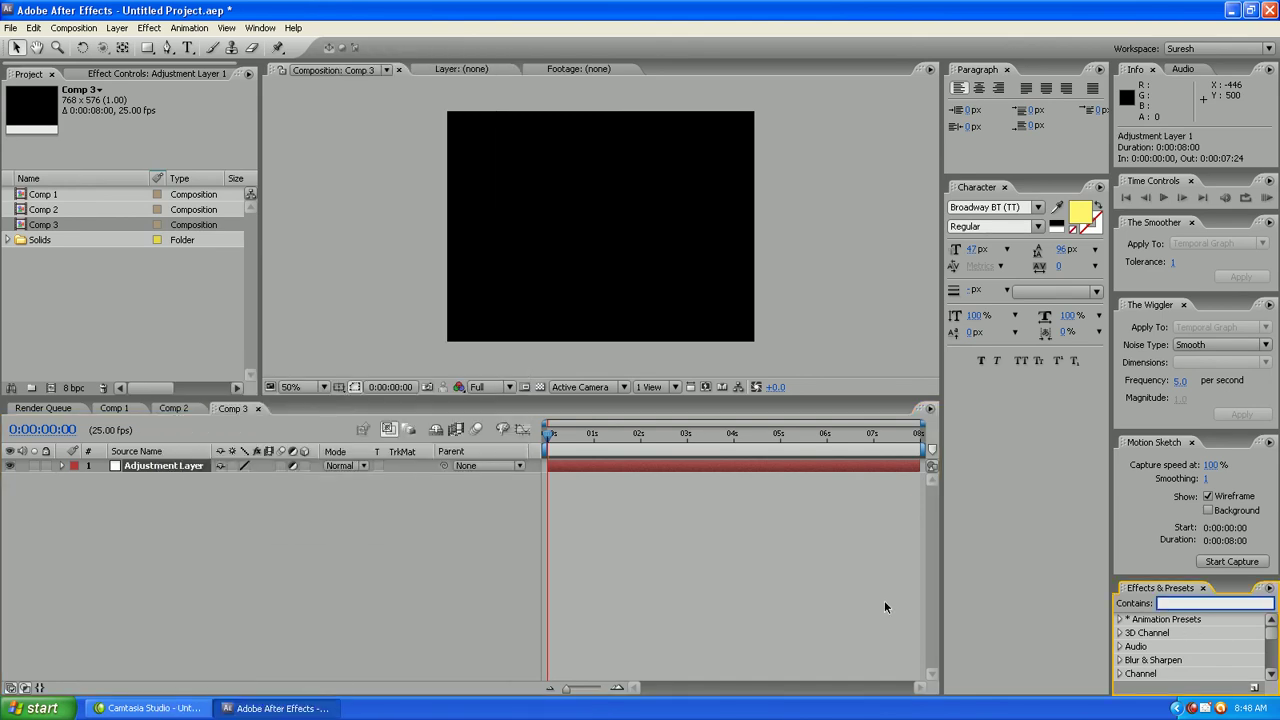
pyautogui.write('tint')
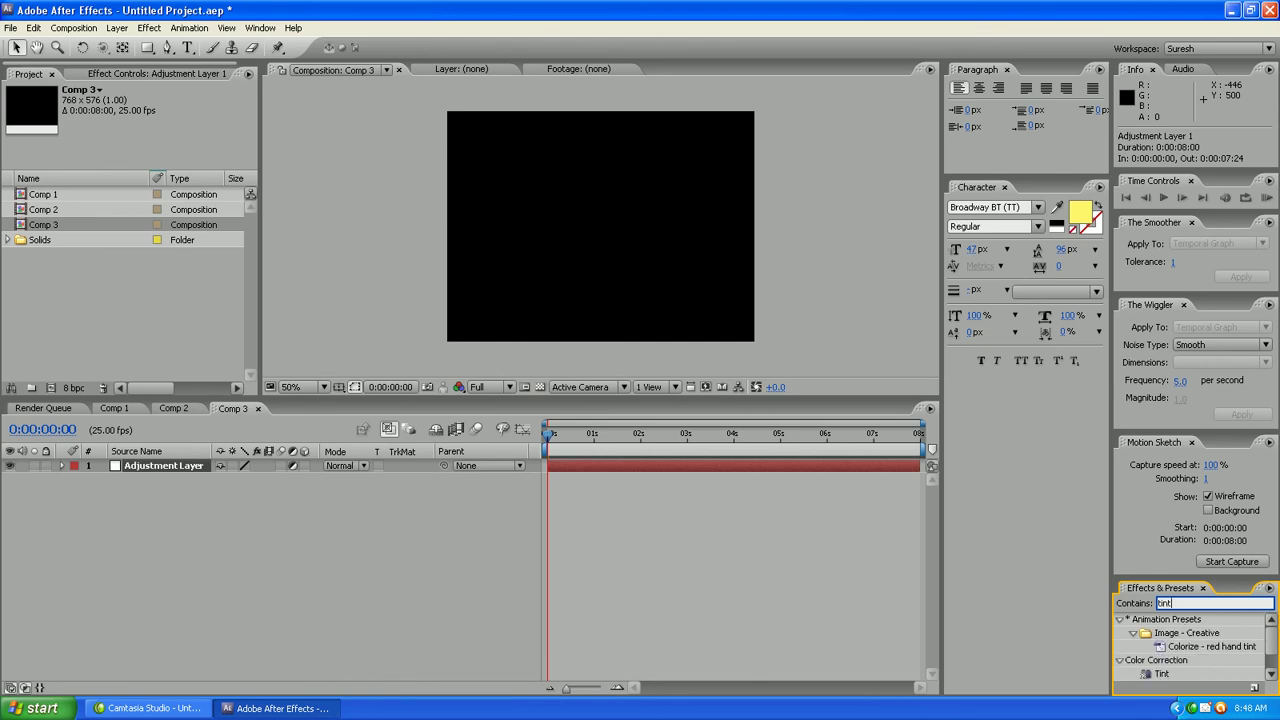
pyautogui.doubleClick(1160, 673)
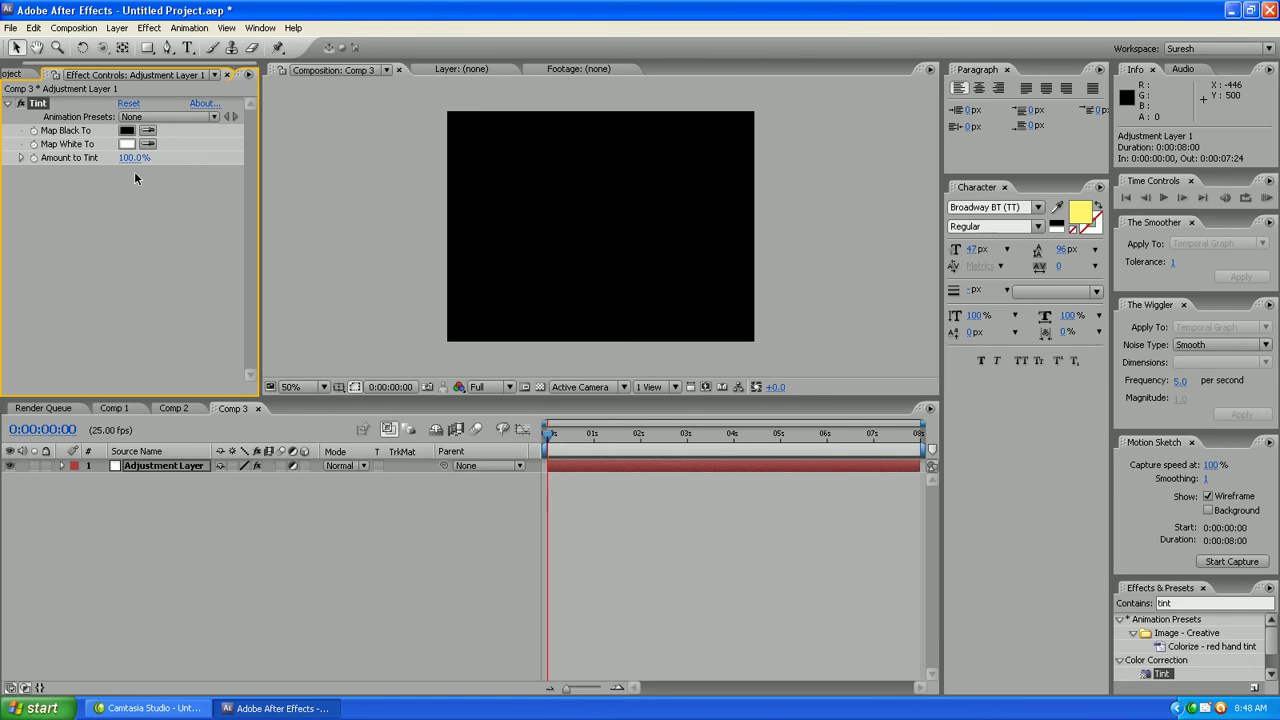
pyautogui.moveTo(130, 158); pyautogui.dragTo(96, 158)
pyautogui.moveTo(128, 158); pyautogui.dragTo(150, 158)
pyautogui.moveTo(152, 158); pyautogui.dragTo(75, 158)
pyautogui.moveTo(67, 157); pyautogui.dragTo(90, 157)
# - Create a text layer in Comp 3, scale it to 297% and centre it in the frame
pyautogui.click(9, 104)
pyautogui.rightClick(186, 525)
pyautogui.moveTo(212, 537)
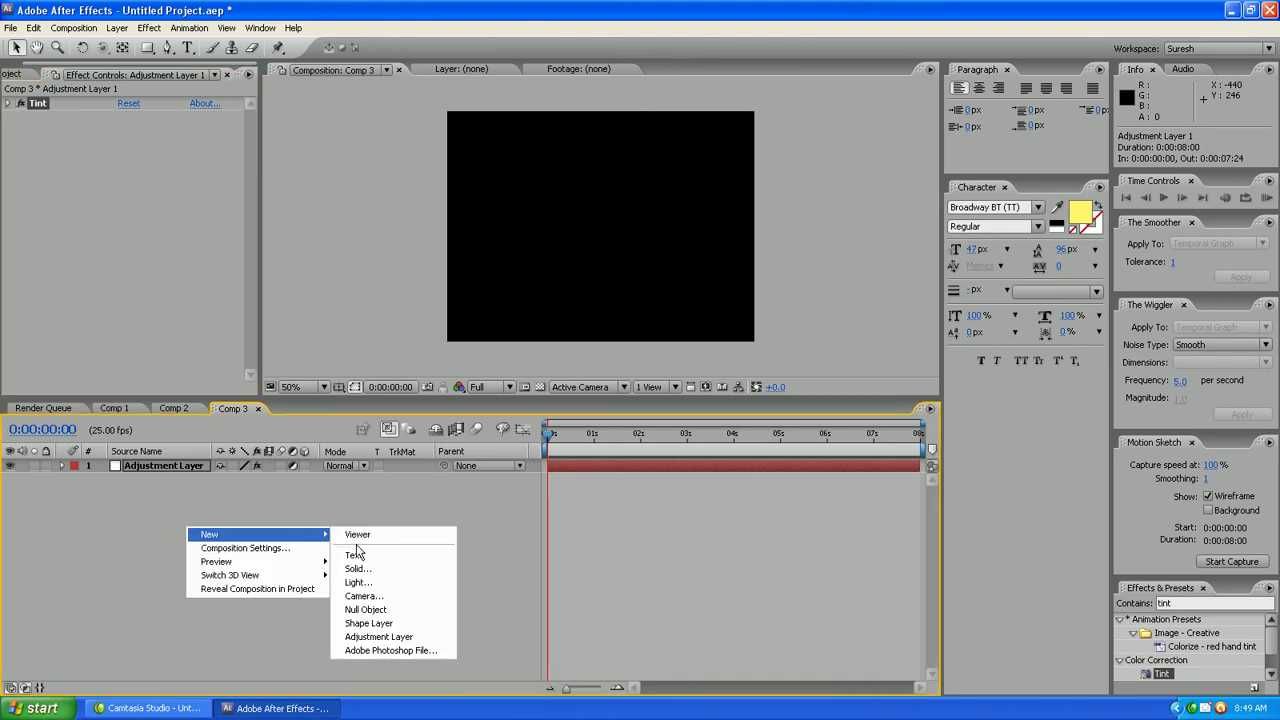
pyautogui.click(360, 555)
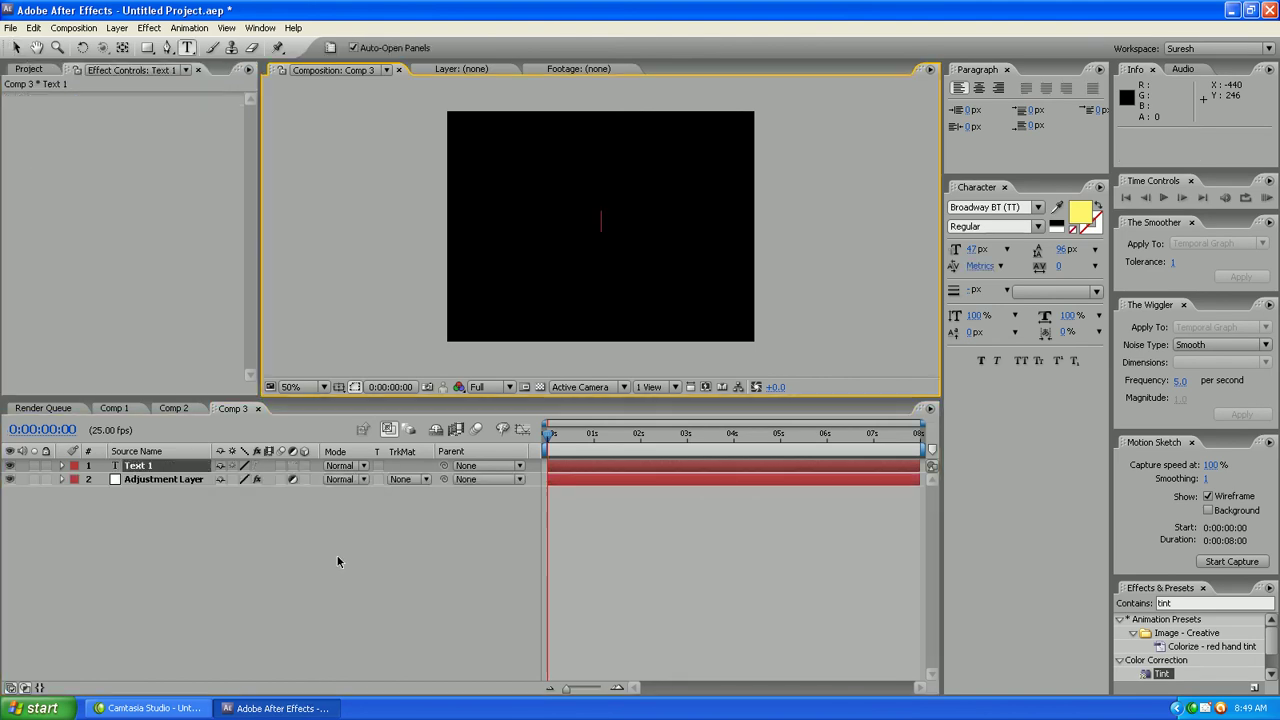
pyautogui.write('suresh')
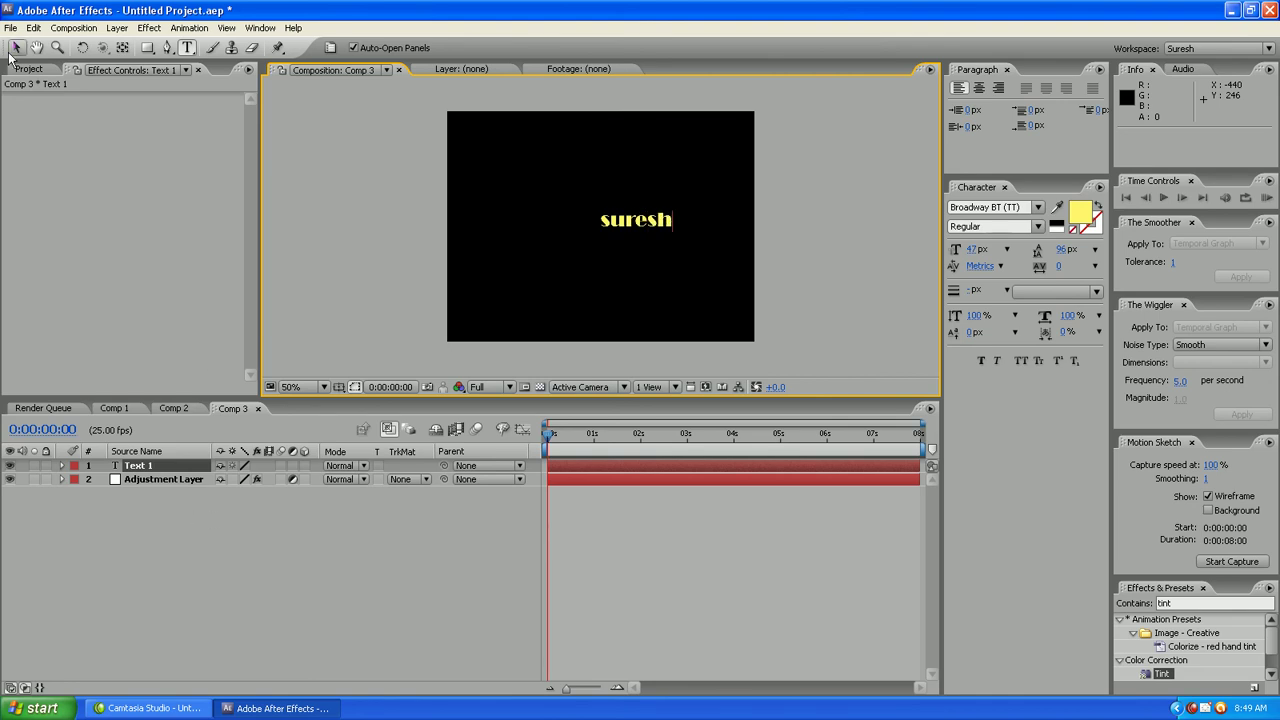
pyautogui.write('s')
pyautogui.press('KP_Enter')
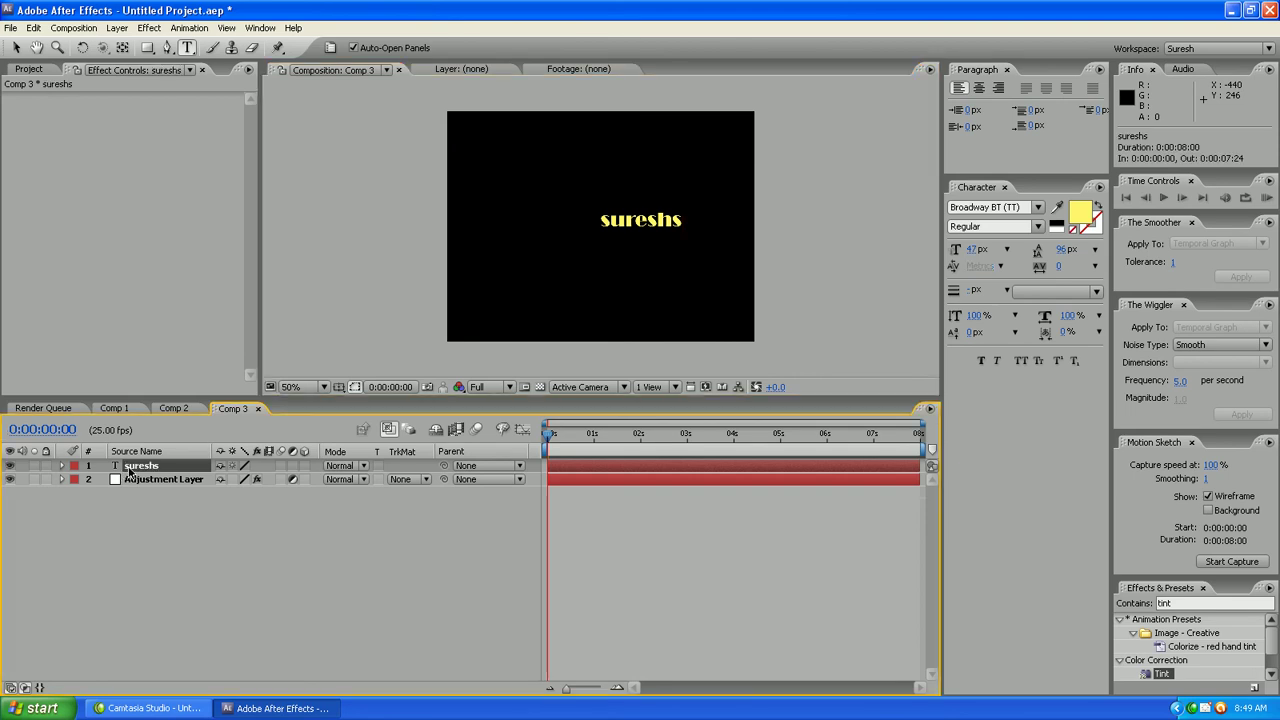
pyautogui.press('s')
pyautogui.moveTo(240, 479); pyautogui.dragTo(400, 479)
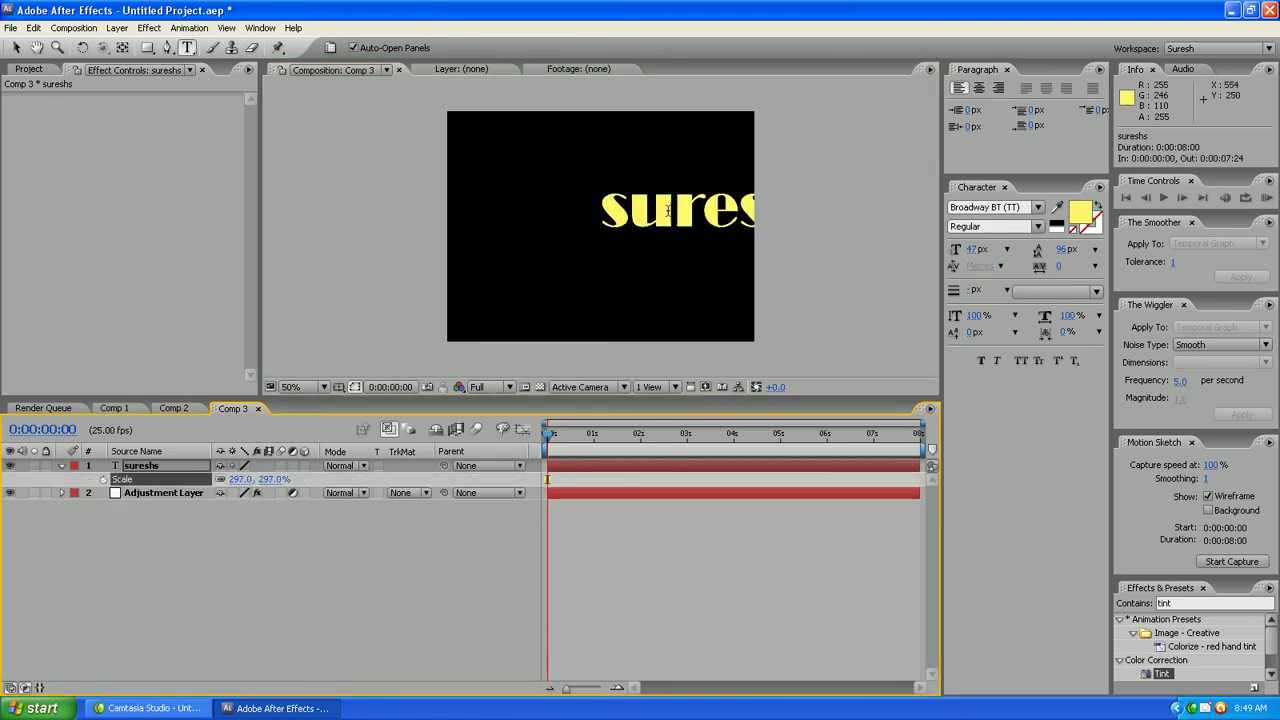
pyautogui.press('v')
pyautogui.moveTo(694, 220); pyautogui.dragTo(549, 230)
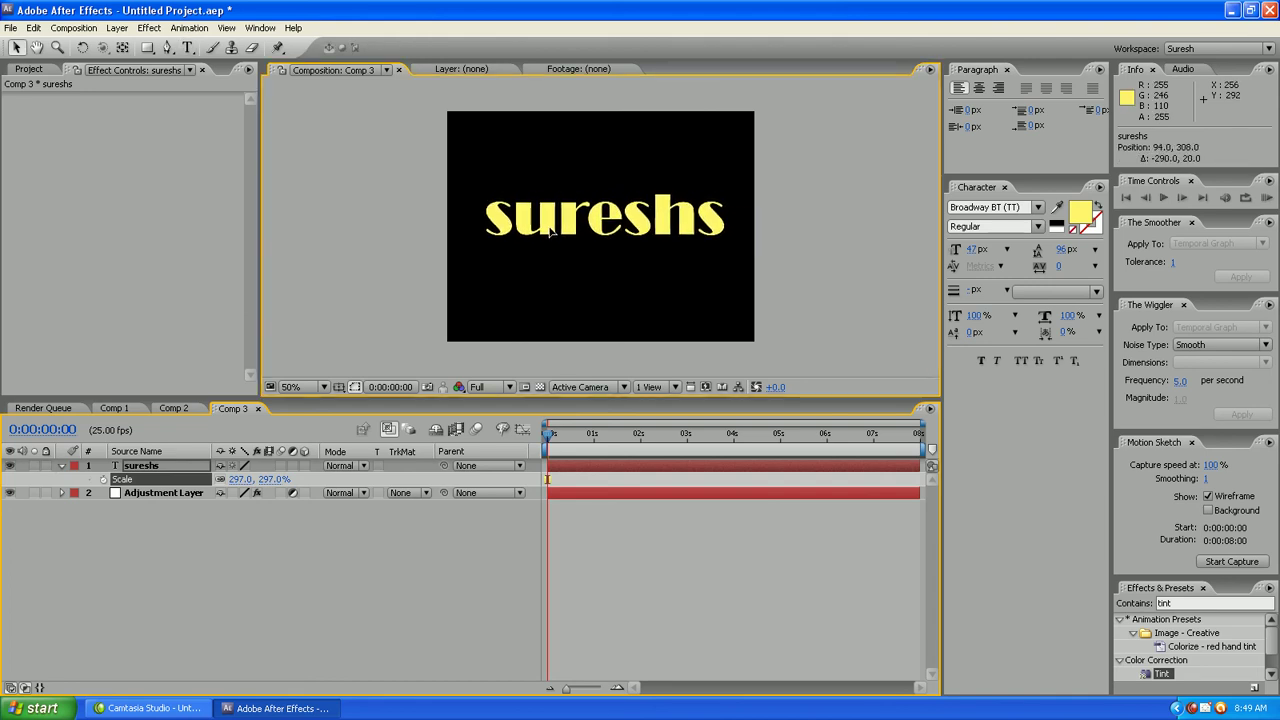
# - Correct the text to read 'suresh' and move the layer below the Adjustment Layer
pyautogui.click(168, 556)
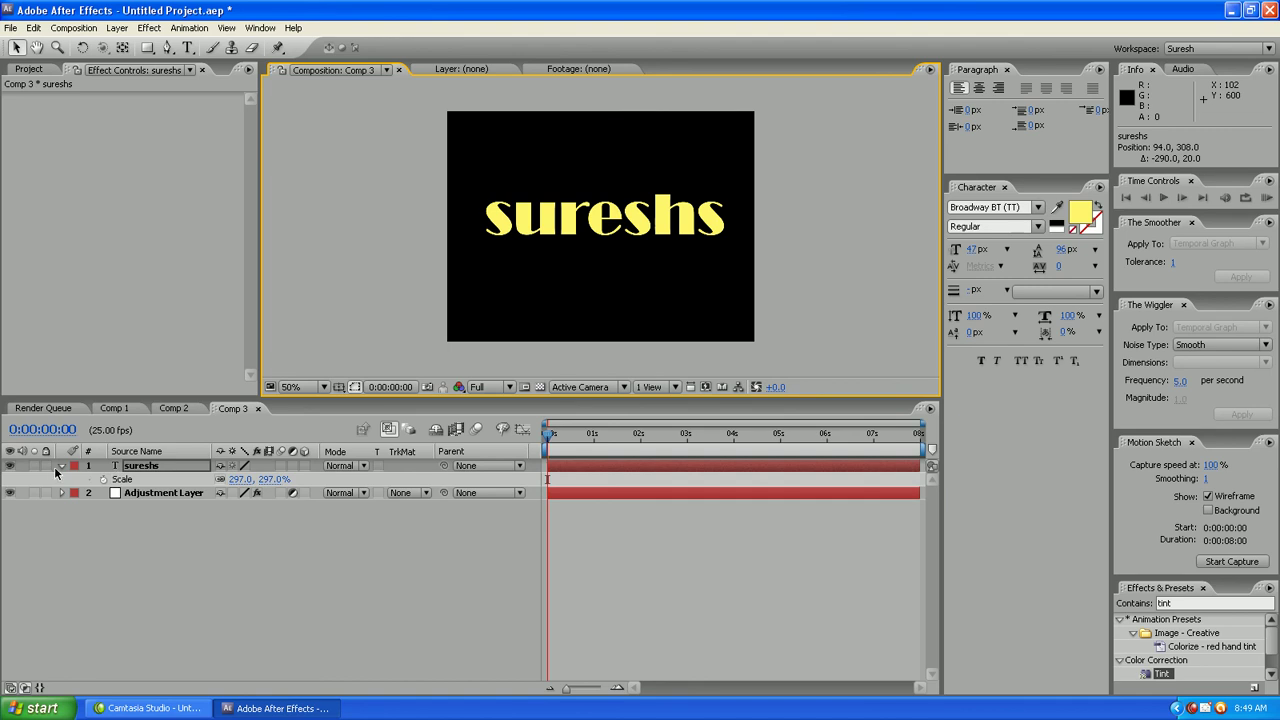
pyautogui.click(187, 48)
pyautogui.click(716, 228)
pyautogui.write('\\')
pyautogui.press('BackSpace')
pyautogui.press('BackSpace')
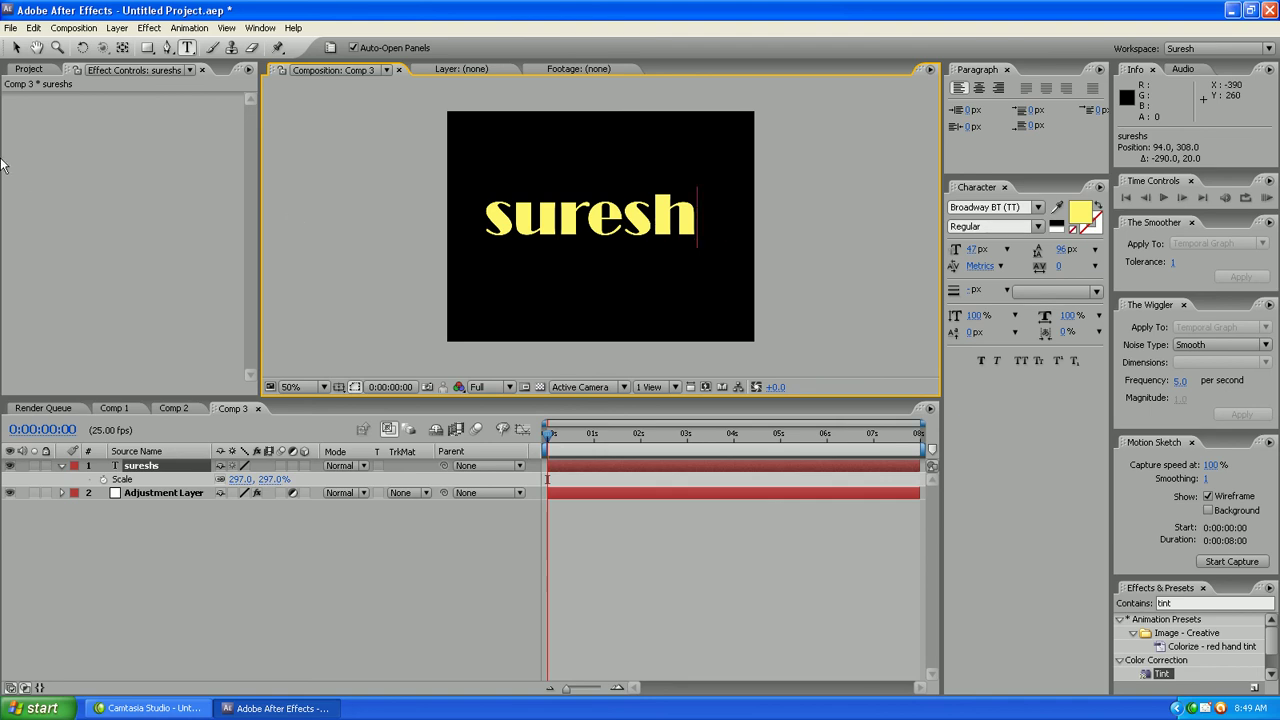
pyautogui.click(14, 49)
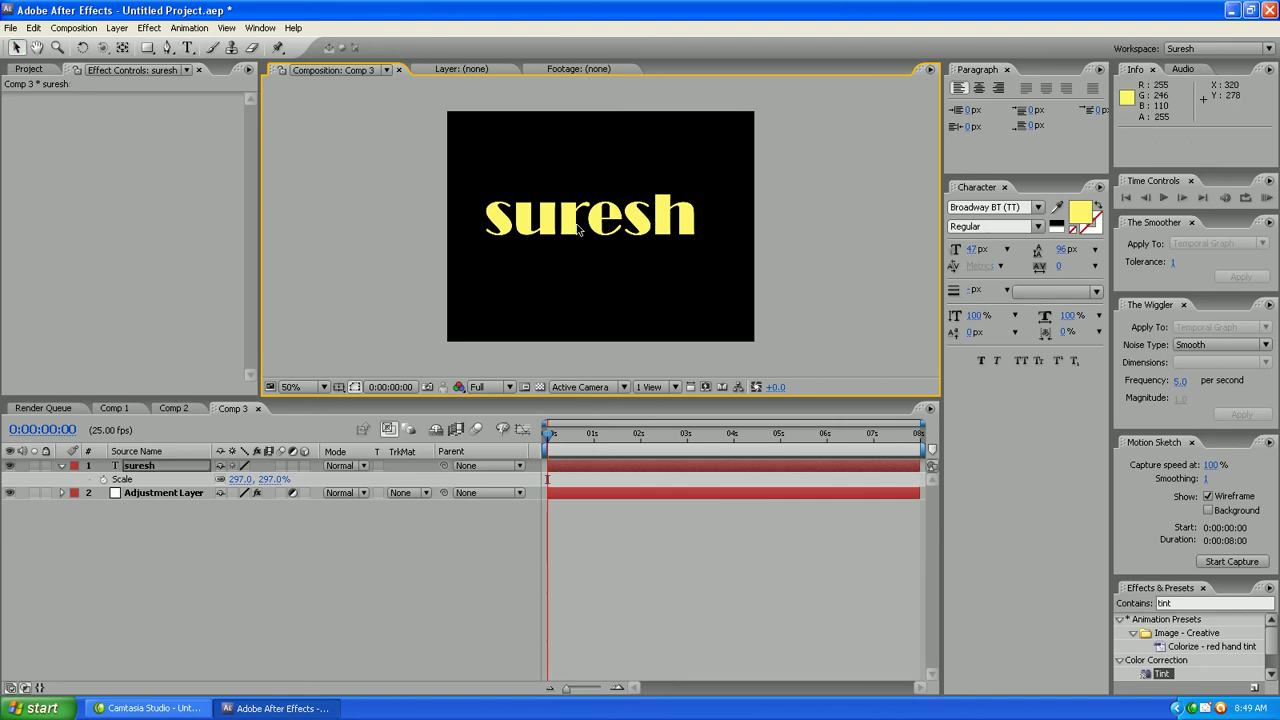
pyautogui.moveTo(155, 467); pyautogui.dragTo(158, 498)
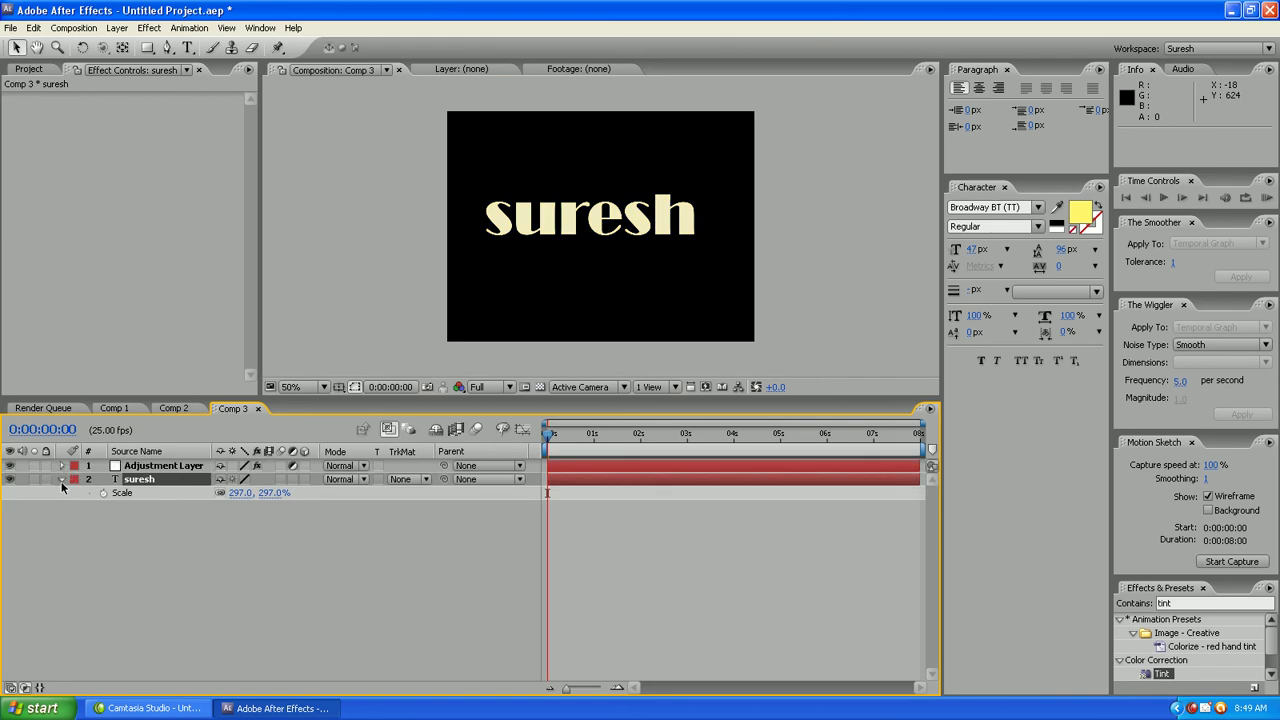
pyautogui.click(61, 480)
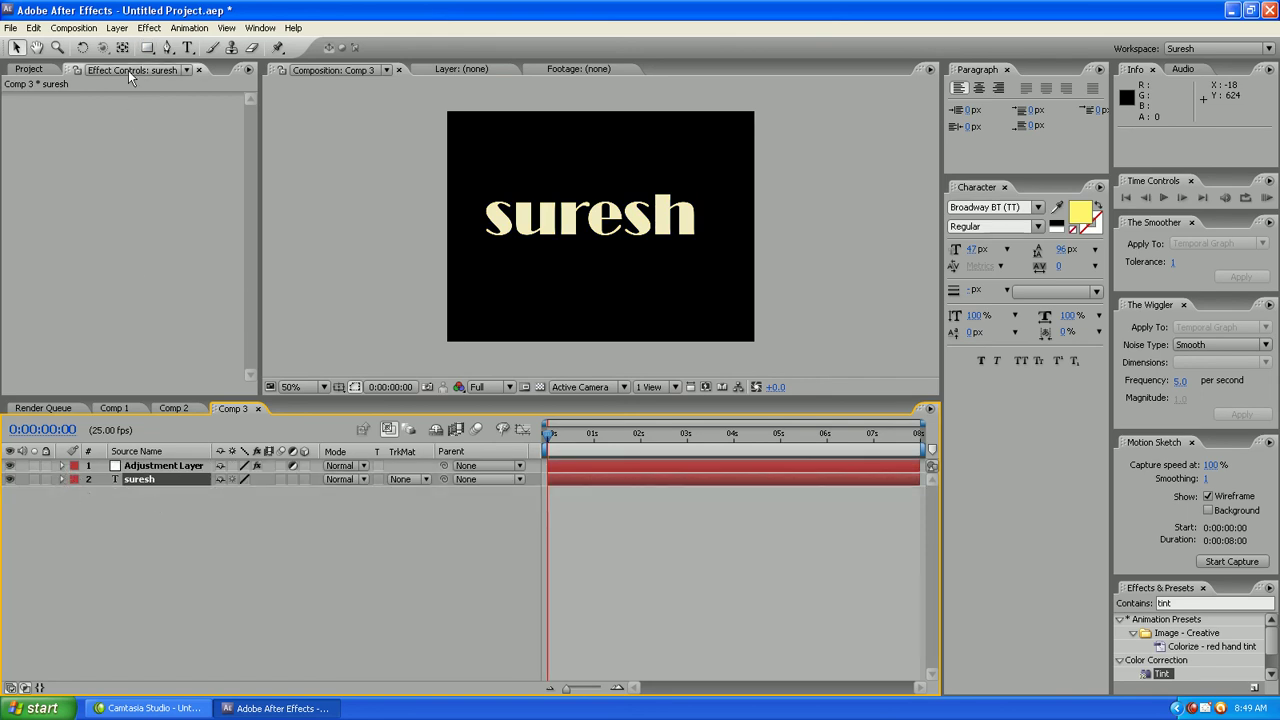
# - Nest Comp 2 into Comp 3 as the bottom layer
pyautogui.click(28, 69)
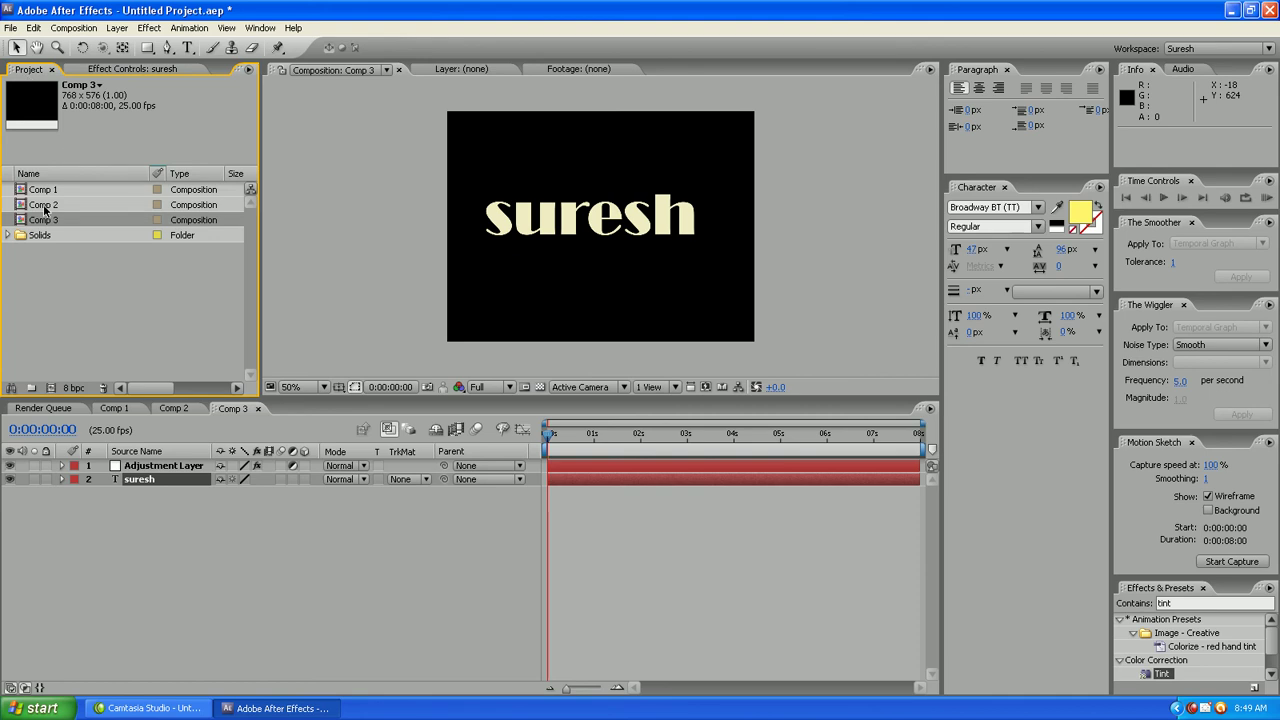
pyautogui.moveTo(48, 206); pyautogui.dragTo(143, 490)
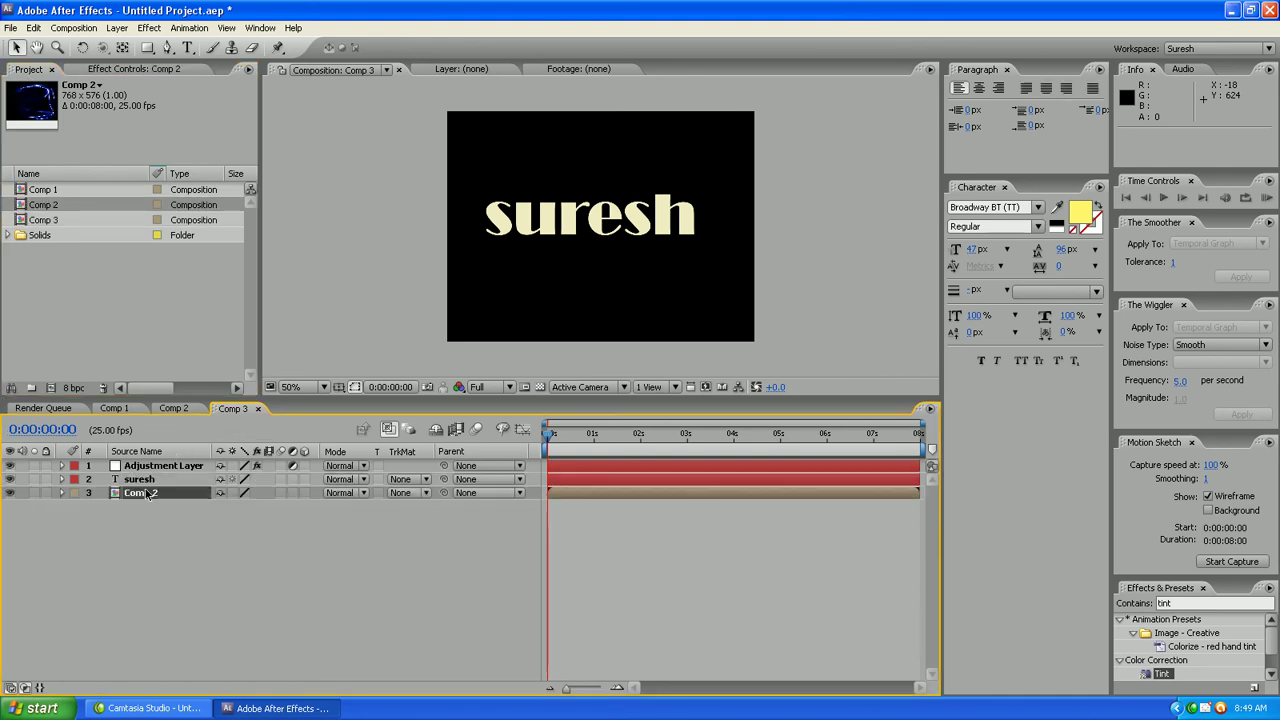
pyautogui.doubleClick(137, 482)
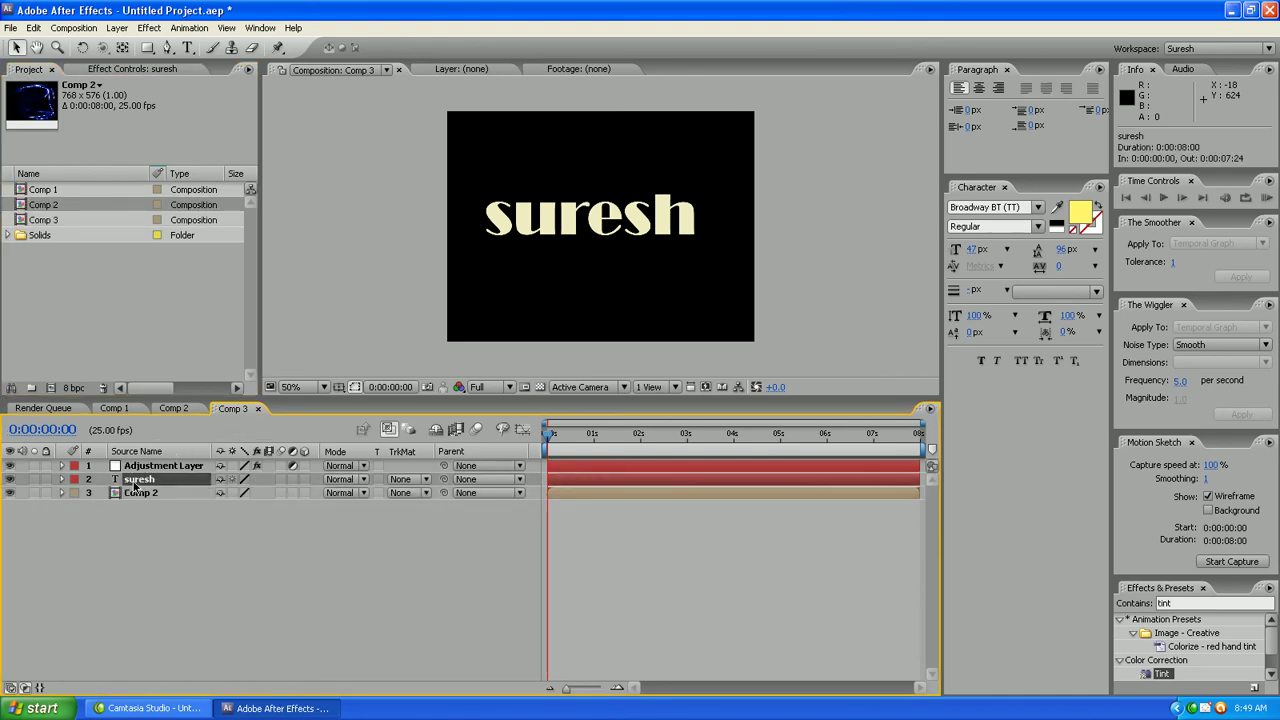
pyautogui.click(141, 510)
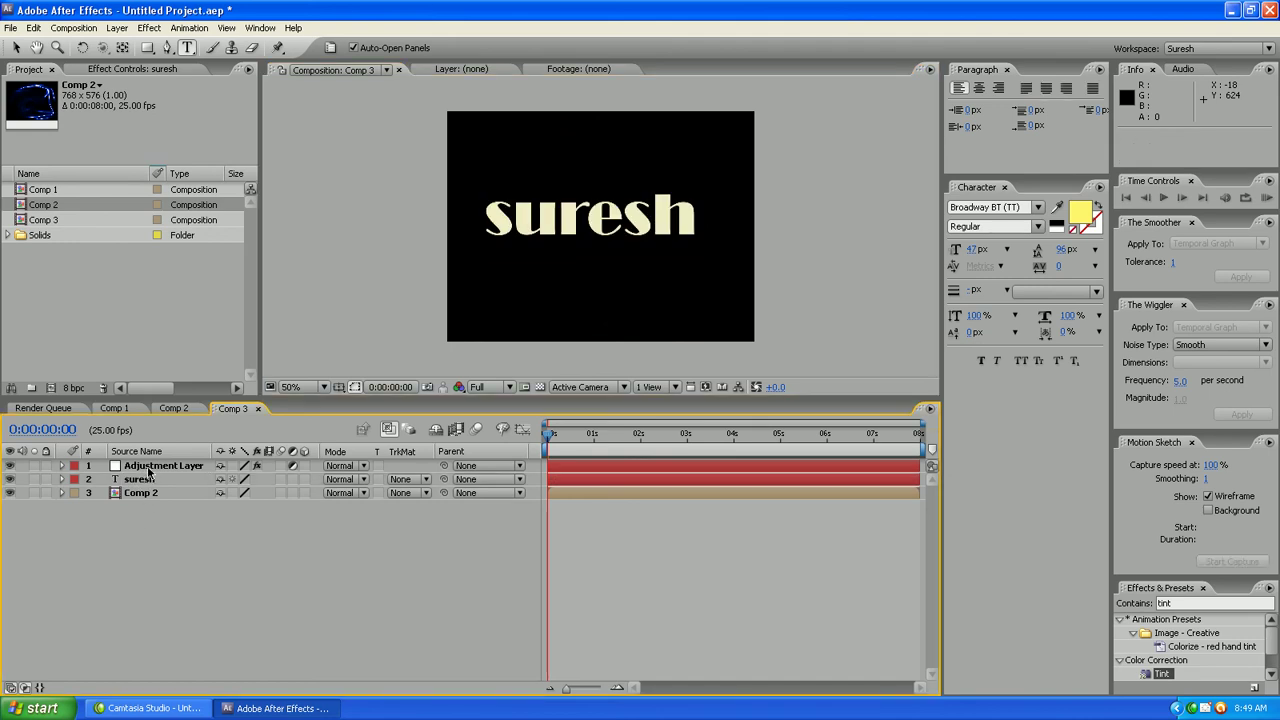
# - Apply the Stylize > CC Glass effect to the suresh text layer
pyautogui.click(150, 468)
pyautogui.click(150, 481)
pyautogui.rightClick(150, 481)
pyautogui.moveTo(230, 530)
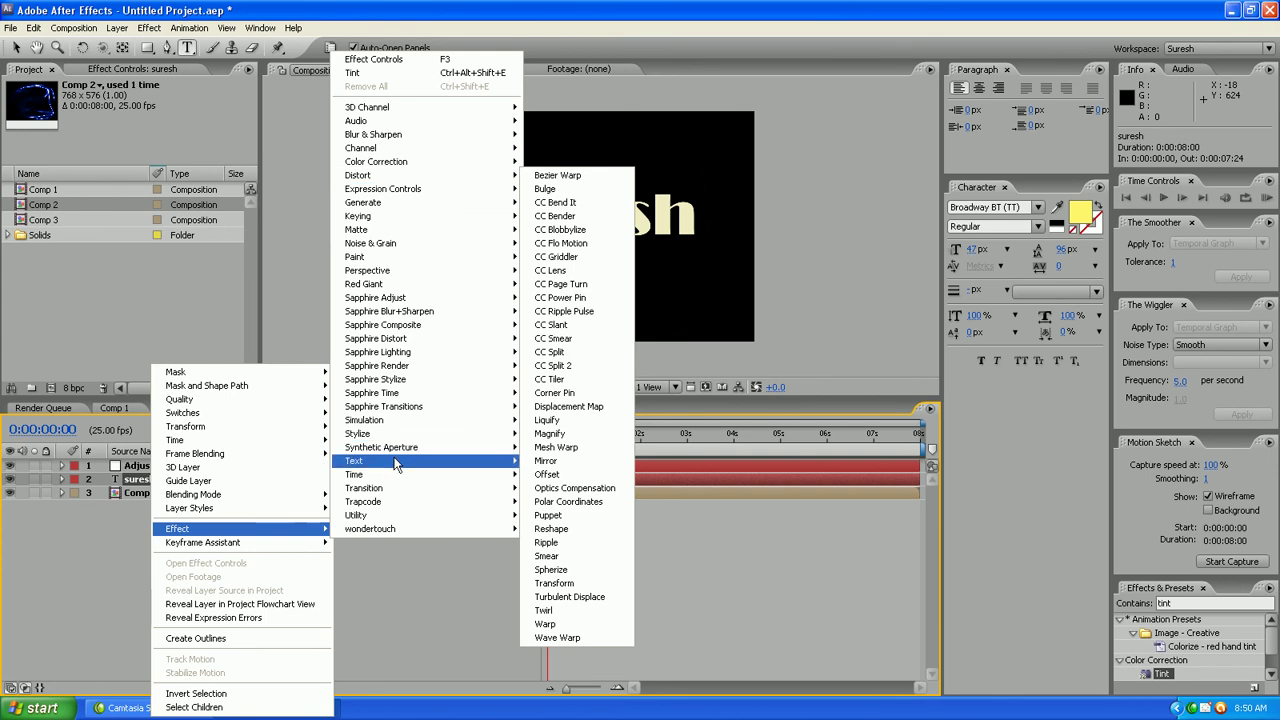
pyautogui.moveTo(414, 436)
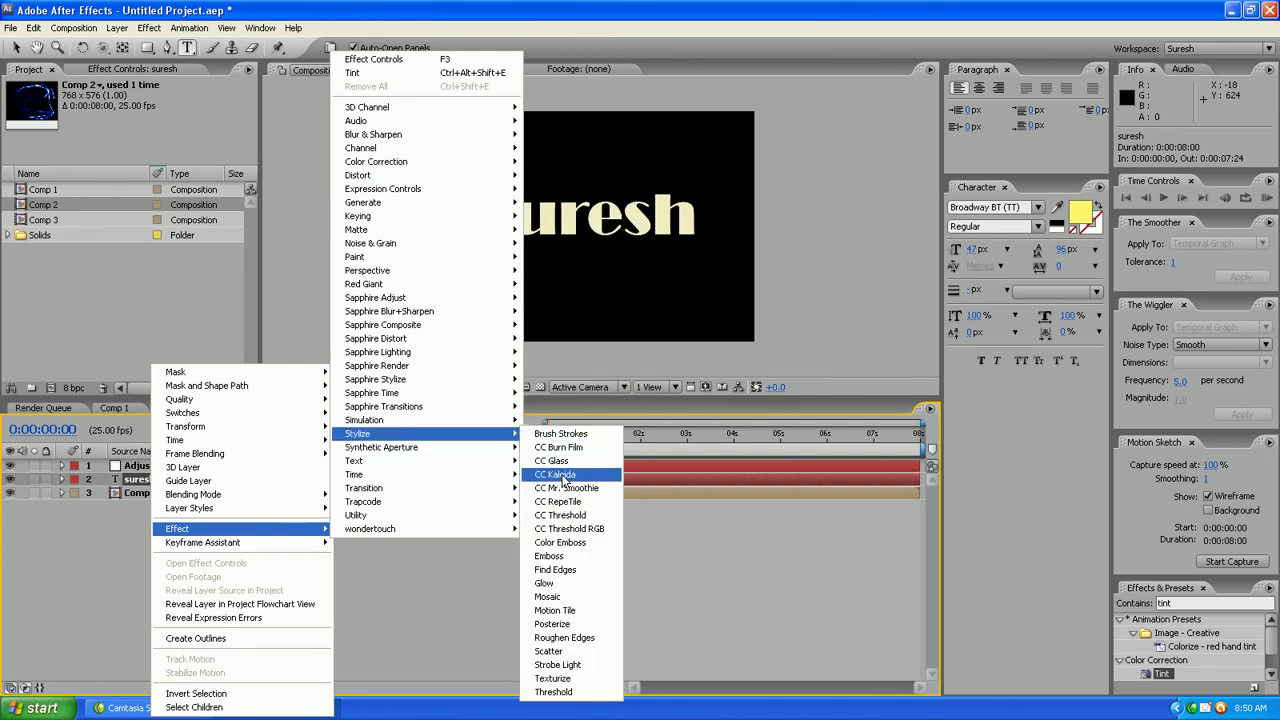
pyautogui.click(553, 461)
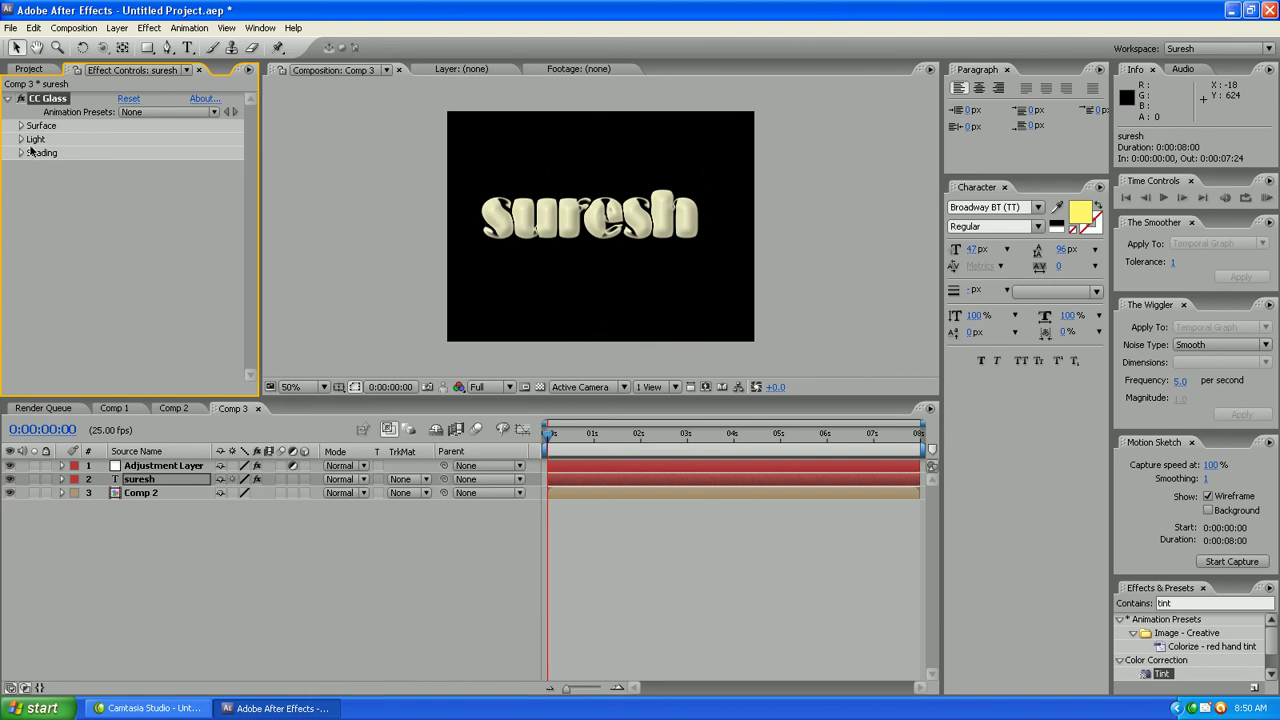
# - Set CC Glass Bump Map to Comp 2, Softness 10, Height 50 and Displacement 200
pyautogui.click(21, 126)
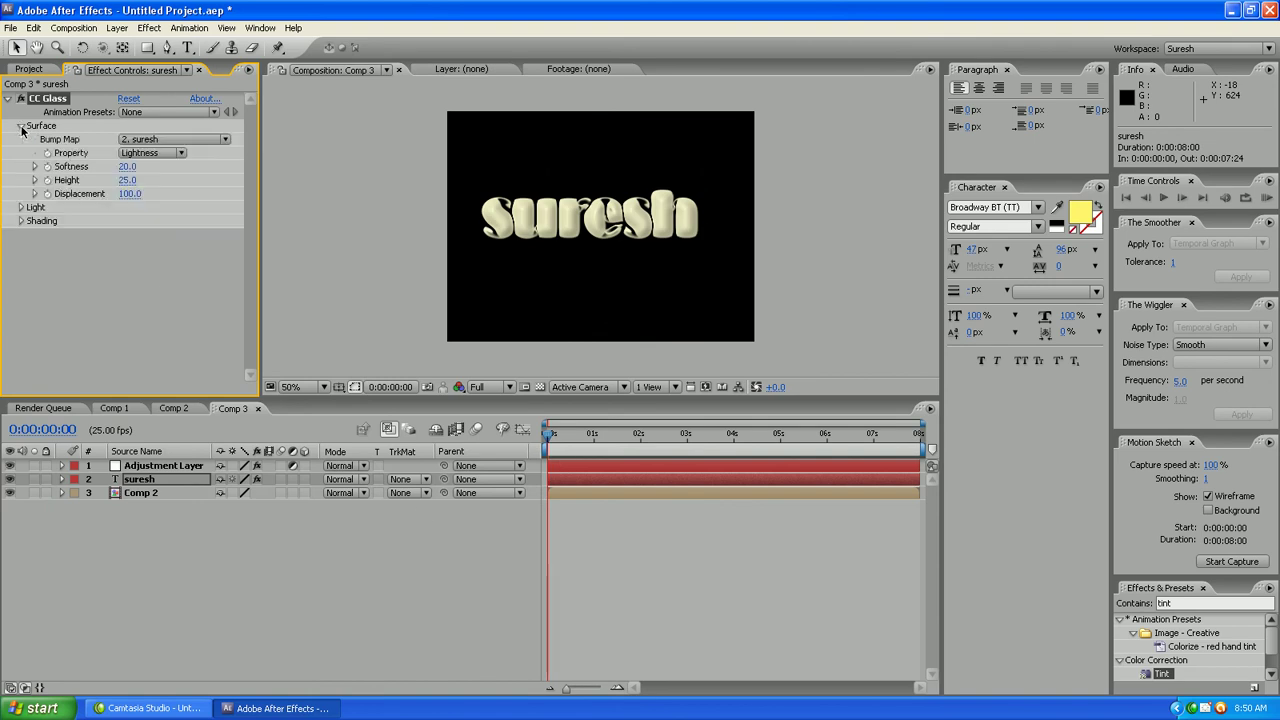
pyautogui.click(169, 140)
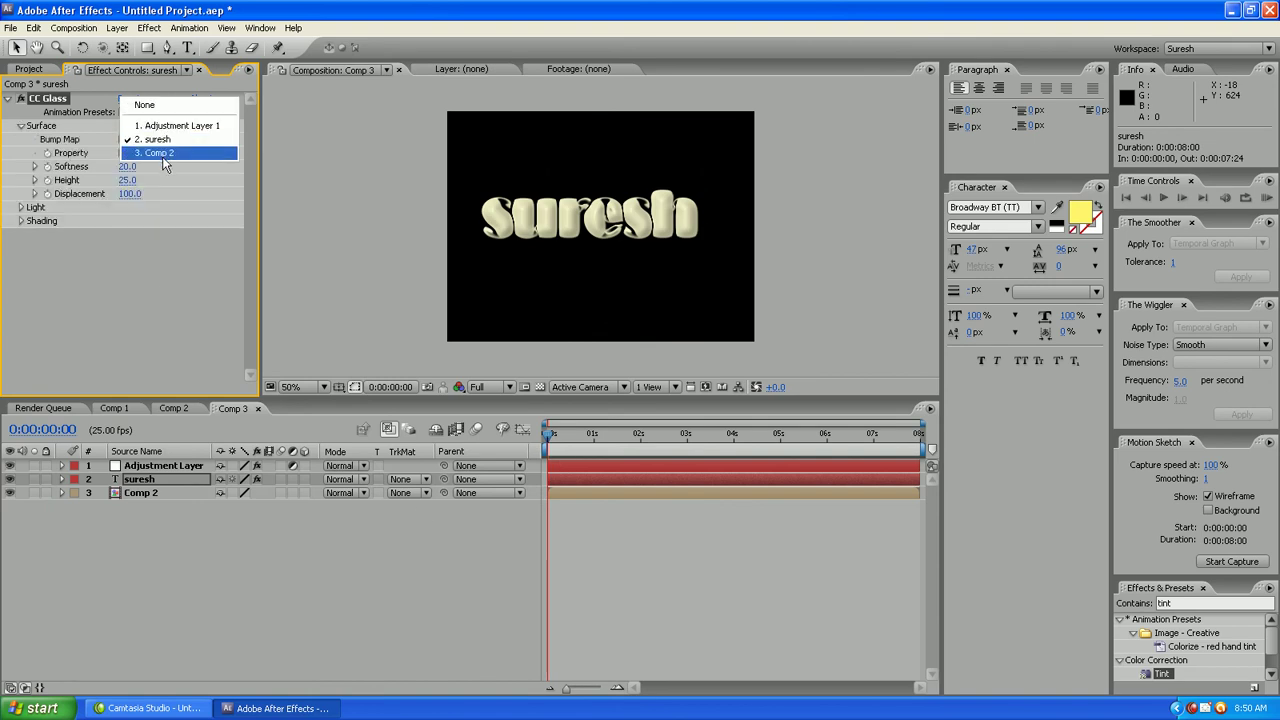
pyautogui.click(160, 153)
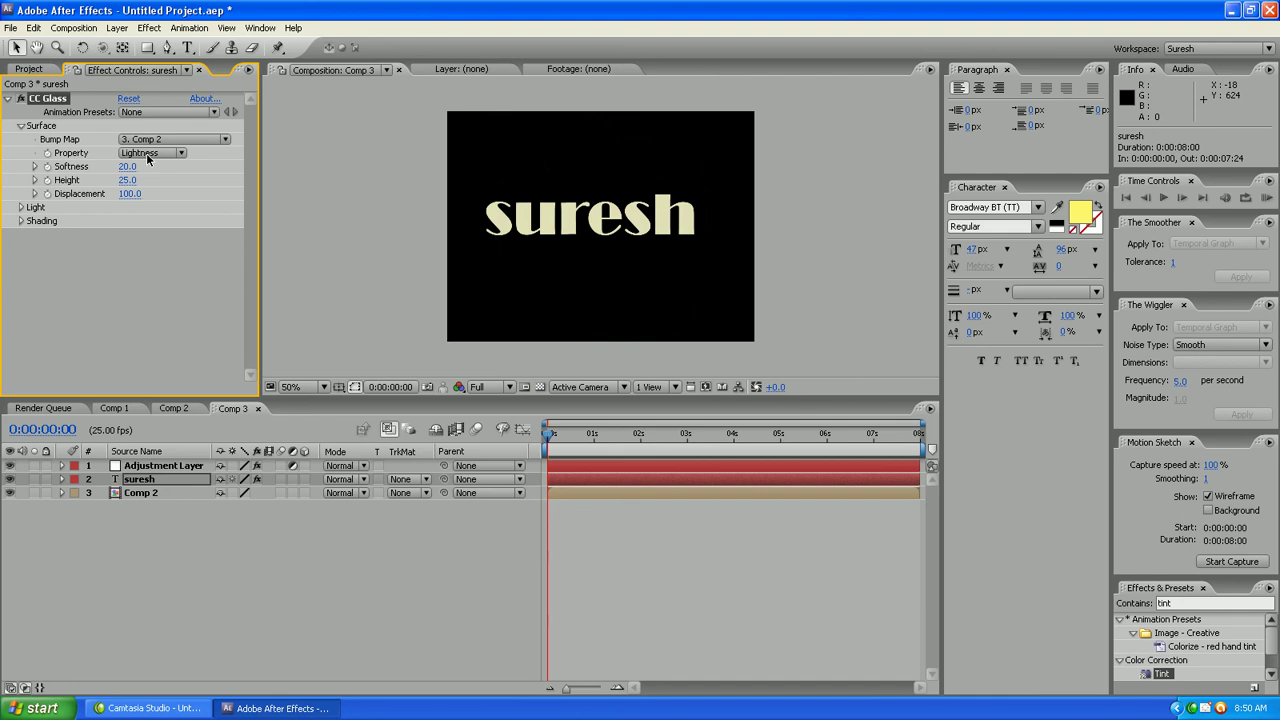
pyautogui.click(127, 166)
pyautogui.write('10')
pyautogui.press('Return')
pyautogui.click(130, 182)
pyautogui.write('50')
pyautogui.press('Return')
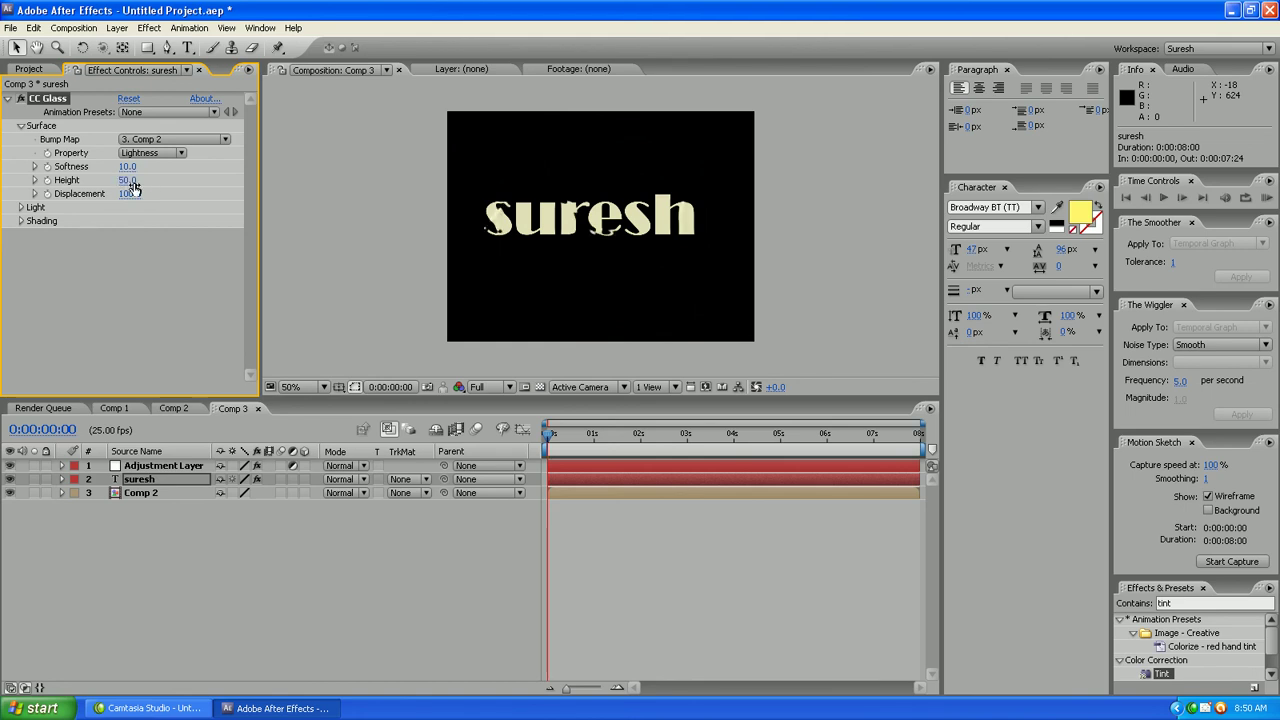
pyautogui.click(134, 194)
pyautogui.write('200')
pyautogui.press('Return')
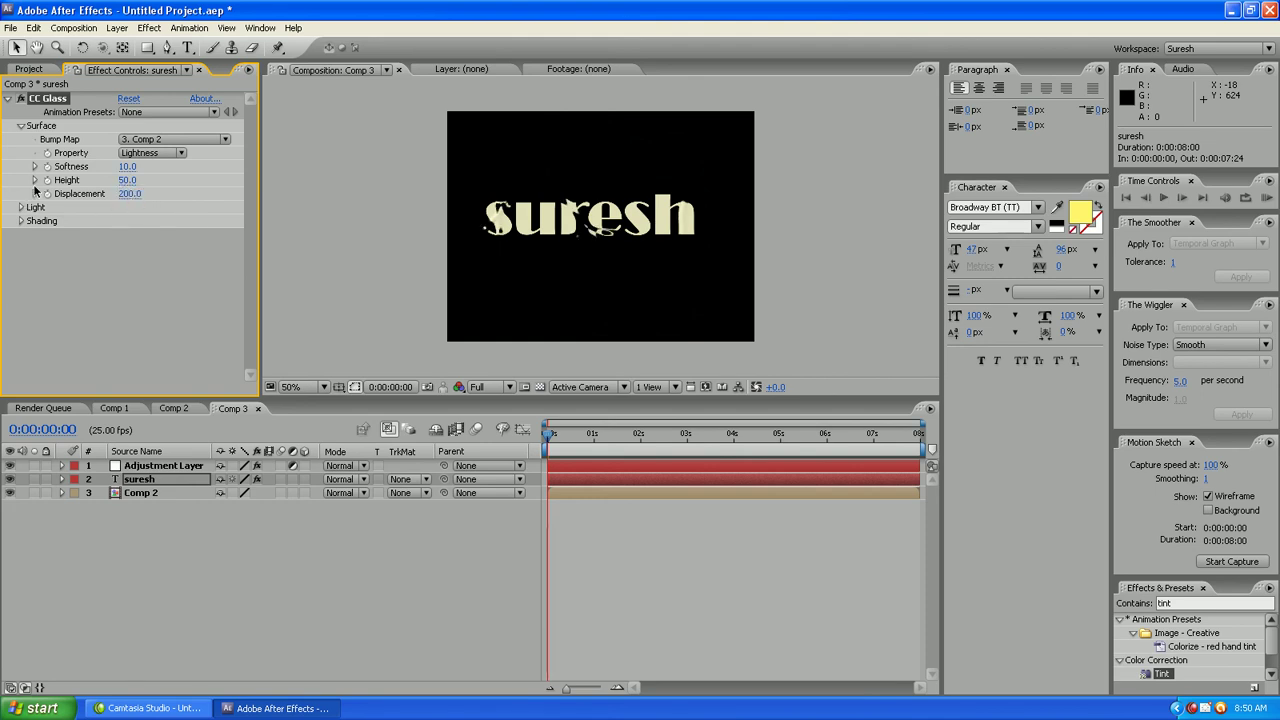
# - Review CC Glass's Light and Shading groups, then reopen Surface to confirm Bump Map is Comp 2
pyautogui.click(21, 126)
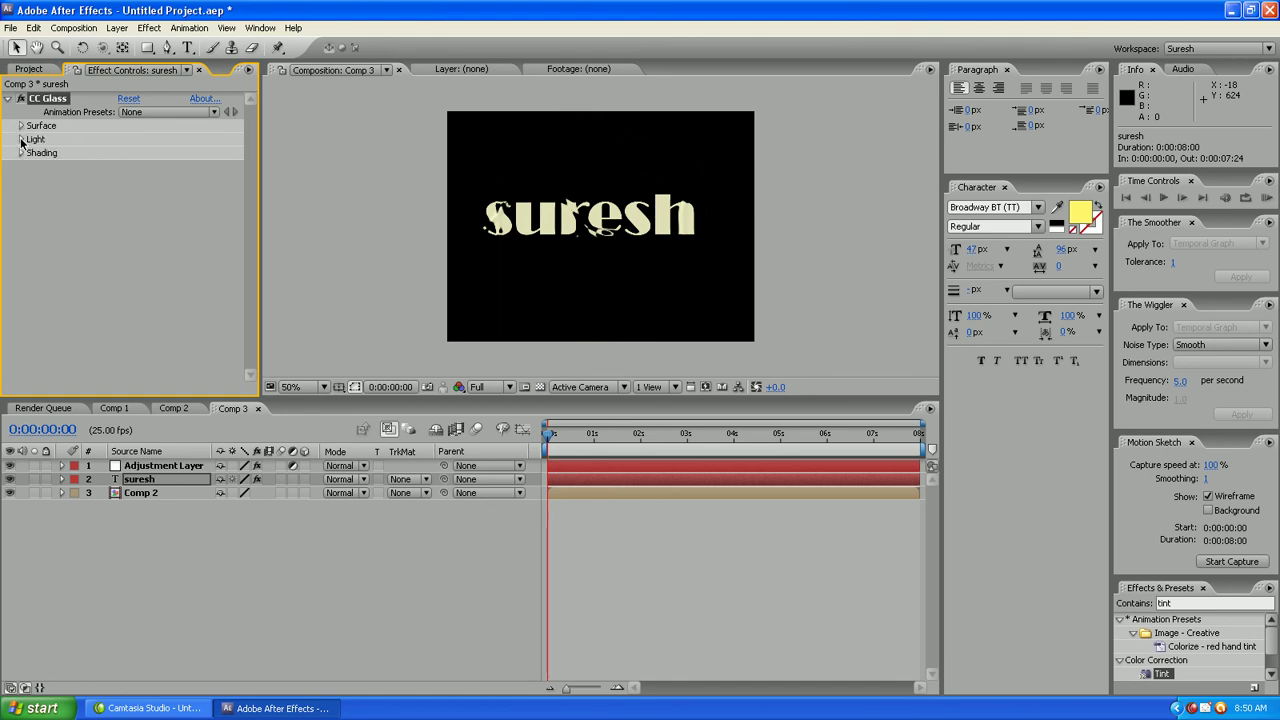
pyautogui.click(21, 140)
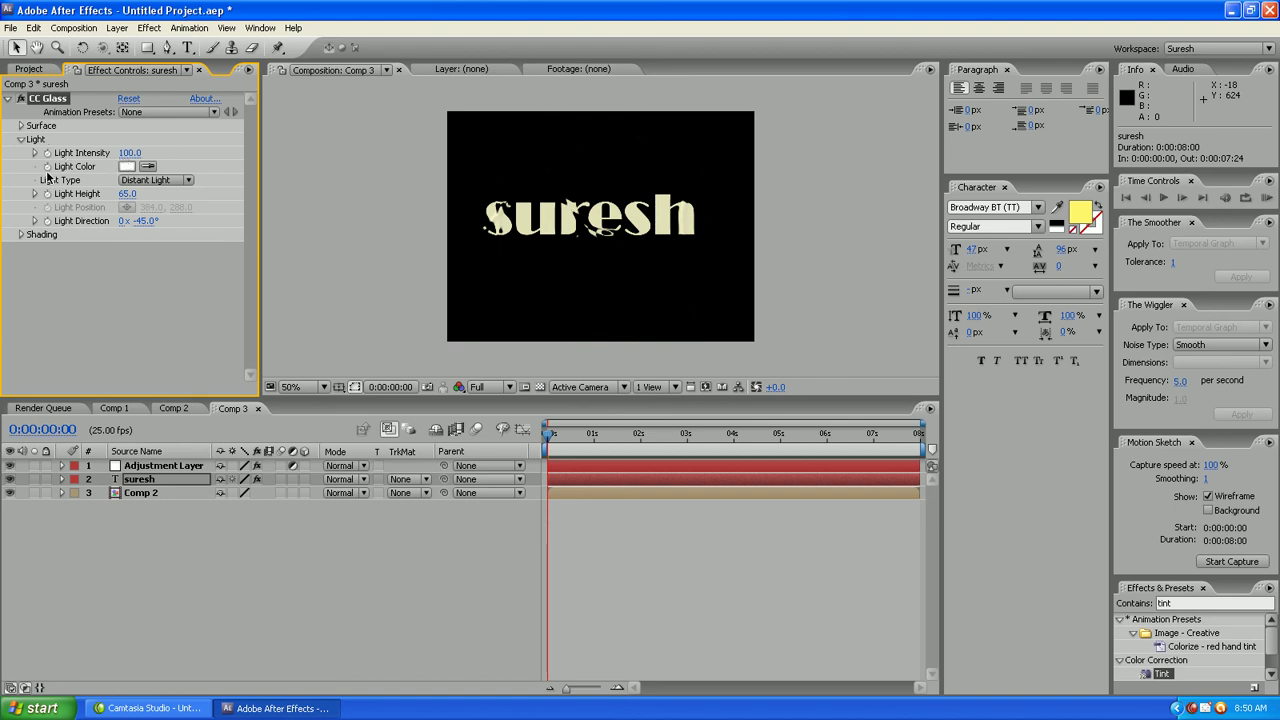
pyautogui.click(20, 139)
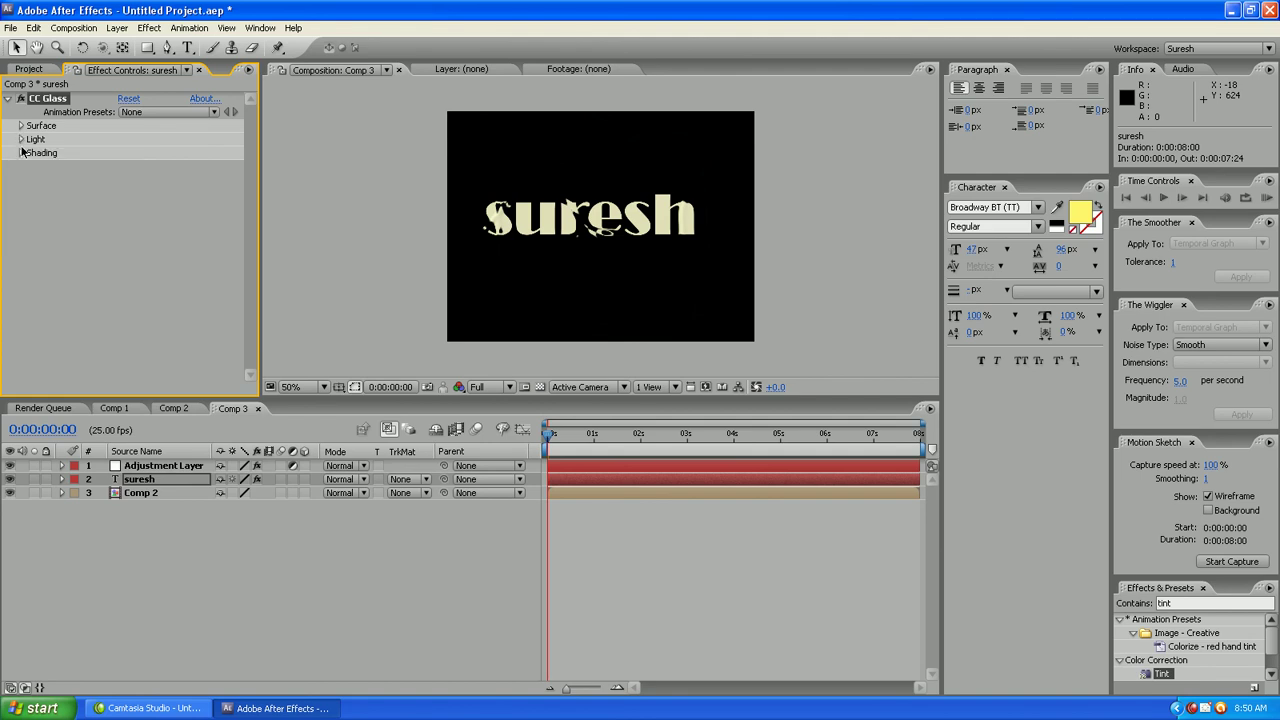
pyautogui.click(21, 153)
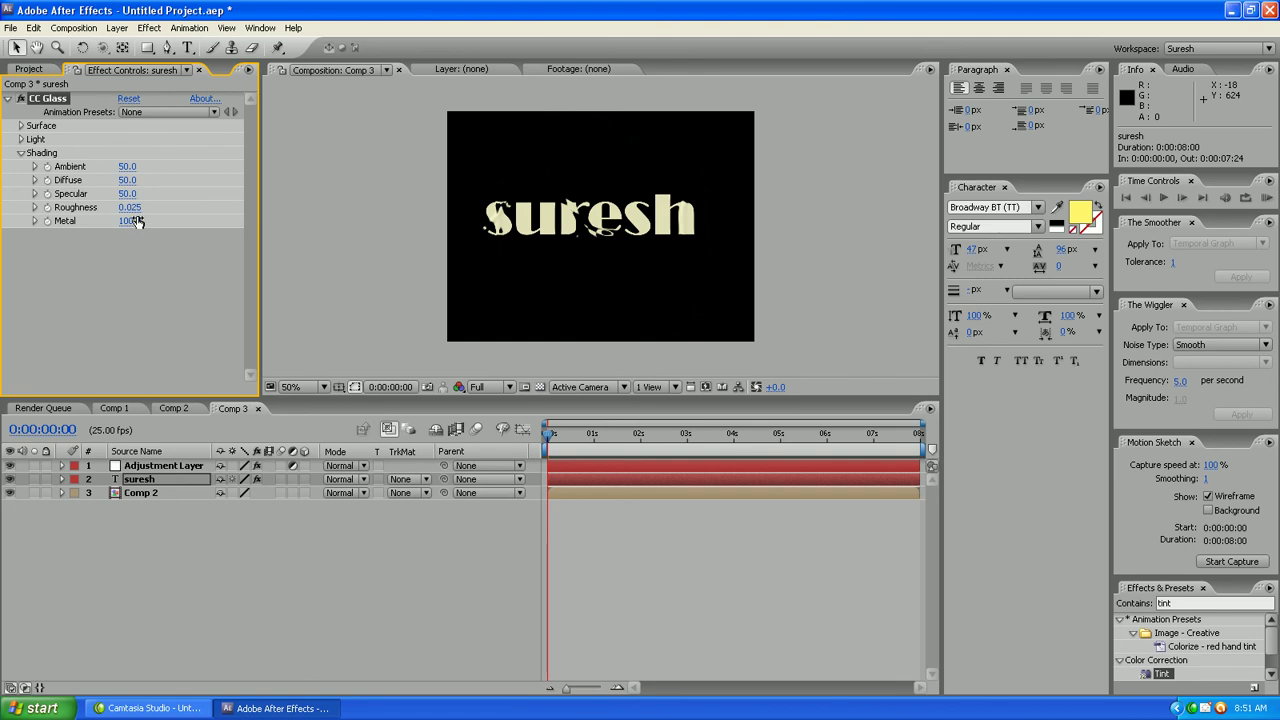
pyautogui.click(21, 153)
pyautogui.click(20, 139)
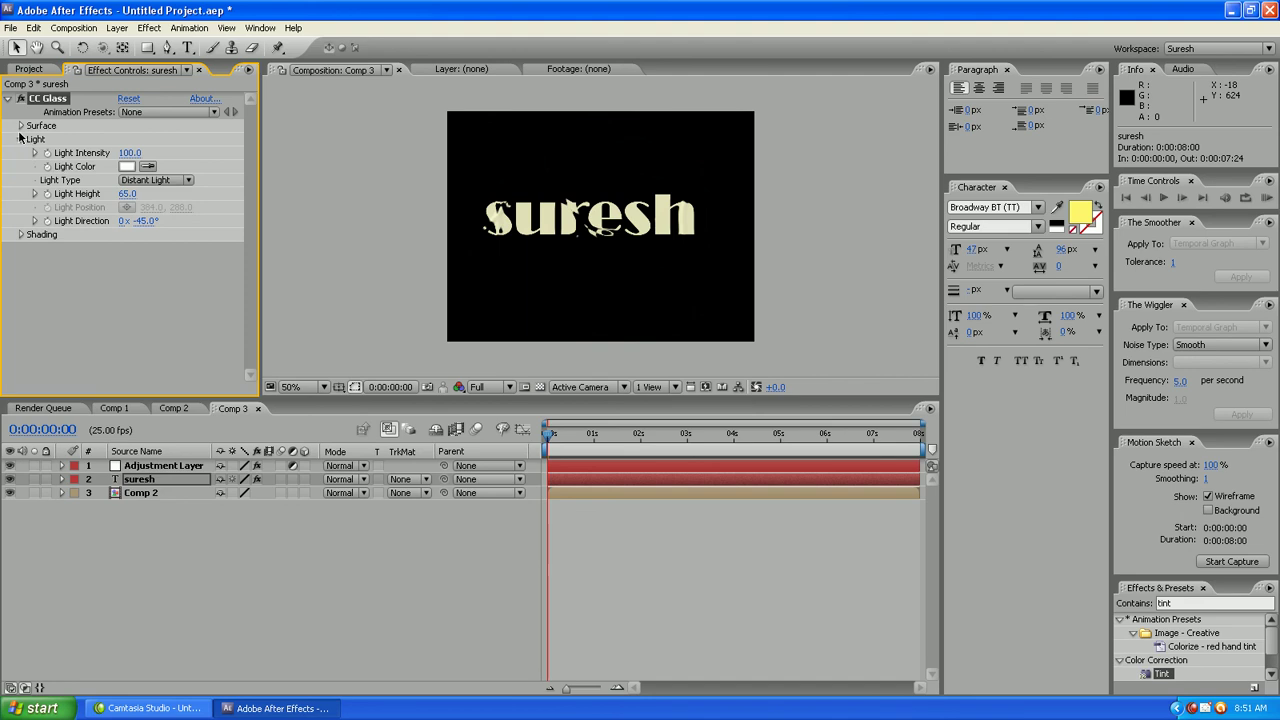
pyautogui.click(20, 139)
pyautogui.click(21, 127)
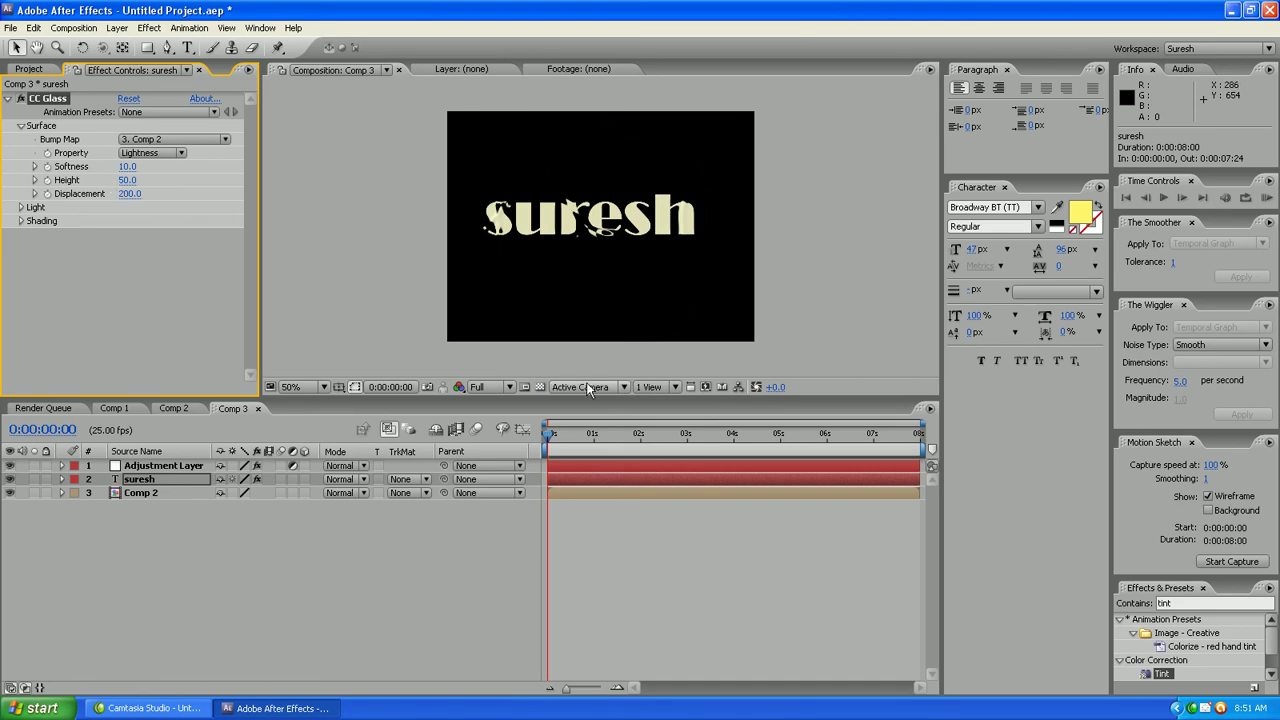
# - Scrub ahead in Comp 3 to preview the glass suresh text over the glowing streaks
pyautogui.moveTo(553, 437); pyautogui.dragTo(668, 443)
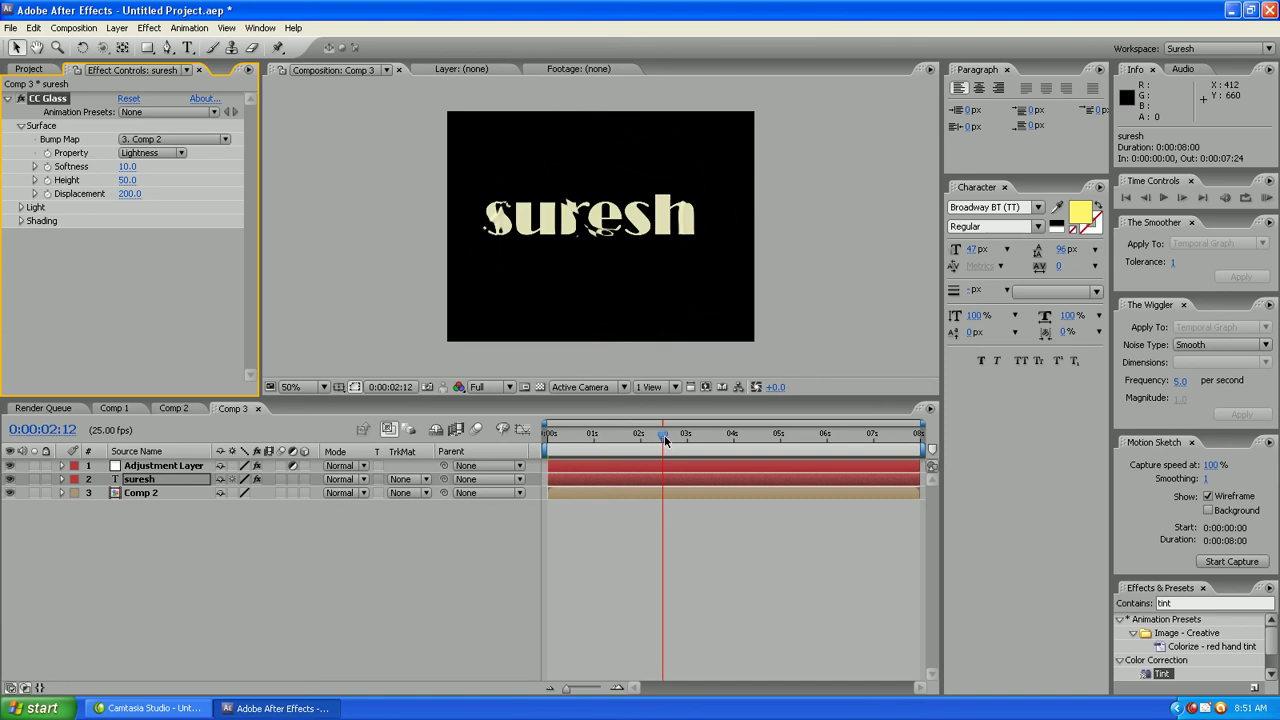
pyautogui.click(9, 98)
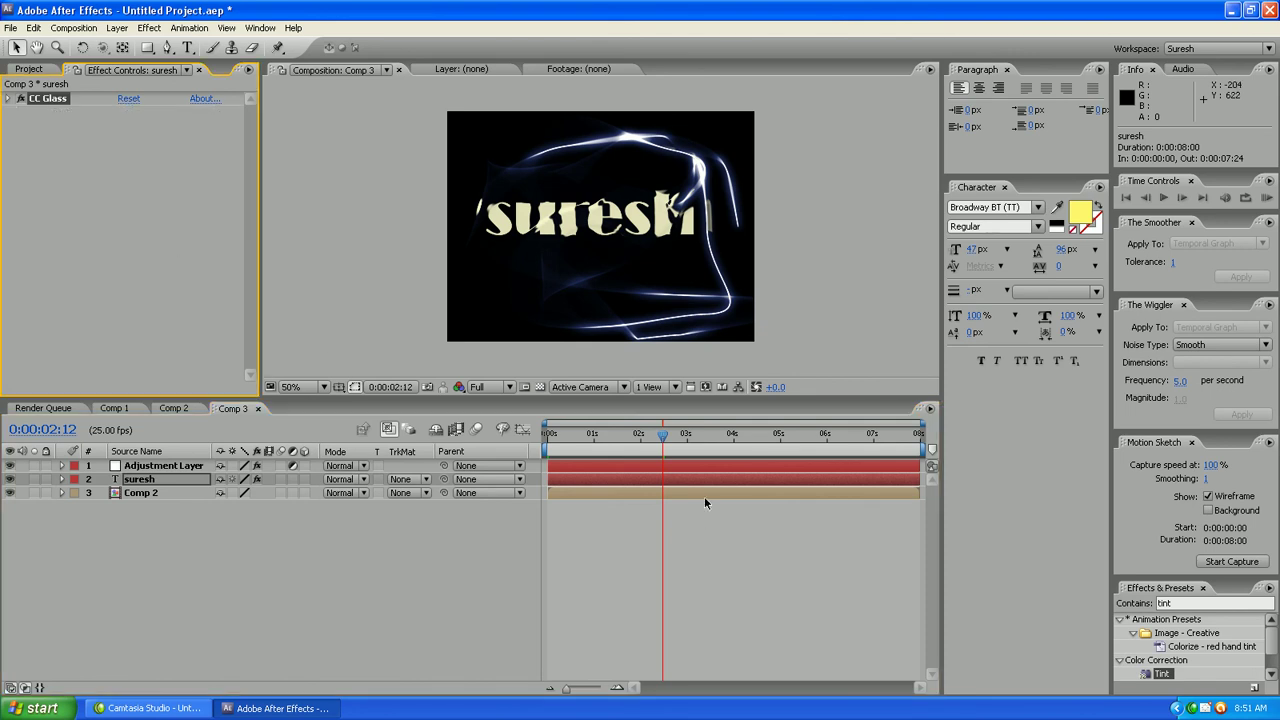
pyautogui.moveTo(661, 438); pyautogui.dragTo(697, 436)
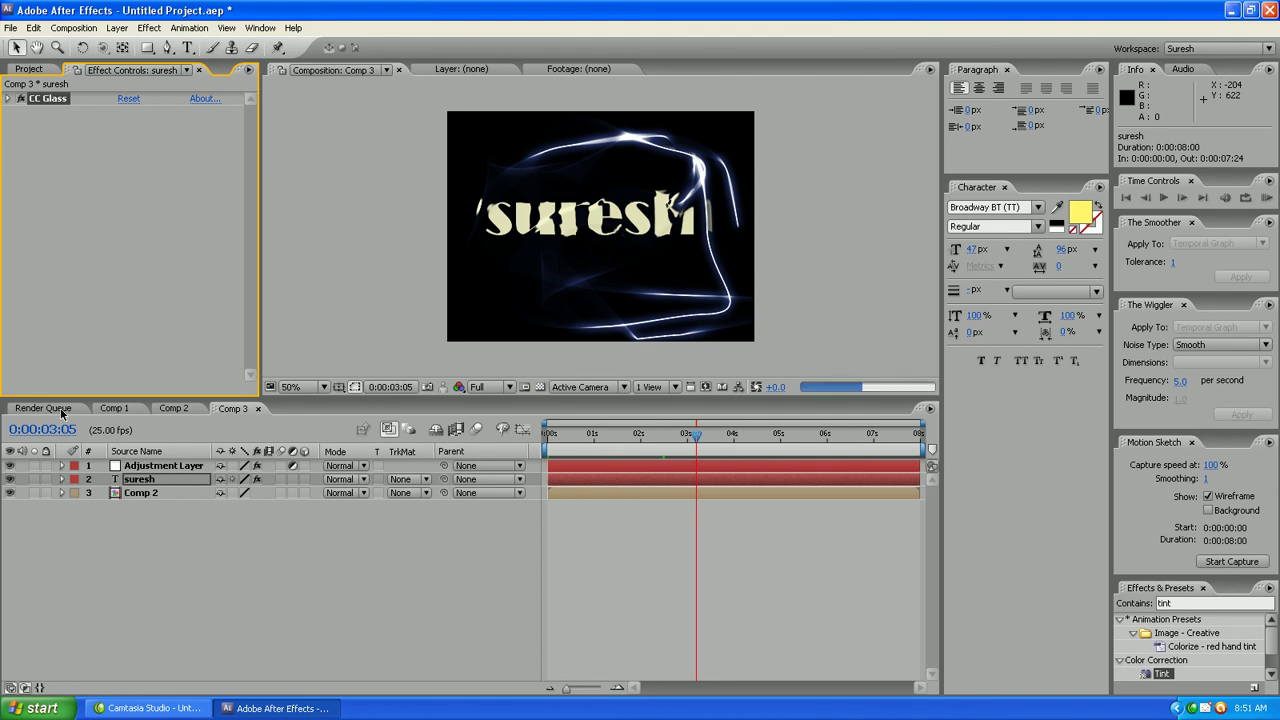
pyautogui.click(58, 424)
pyautogui.click(32, 69)
# - Create a new composition, Comp 4, with the default settings
pyautogui.rightClick(83, 314)
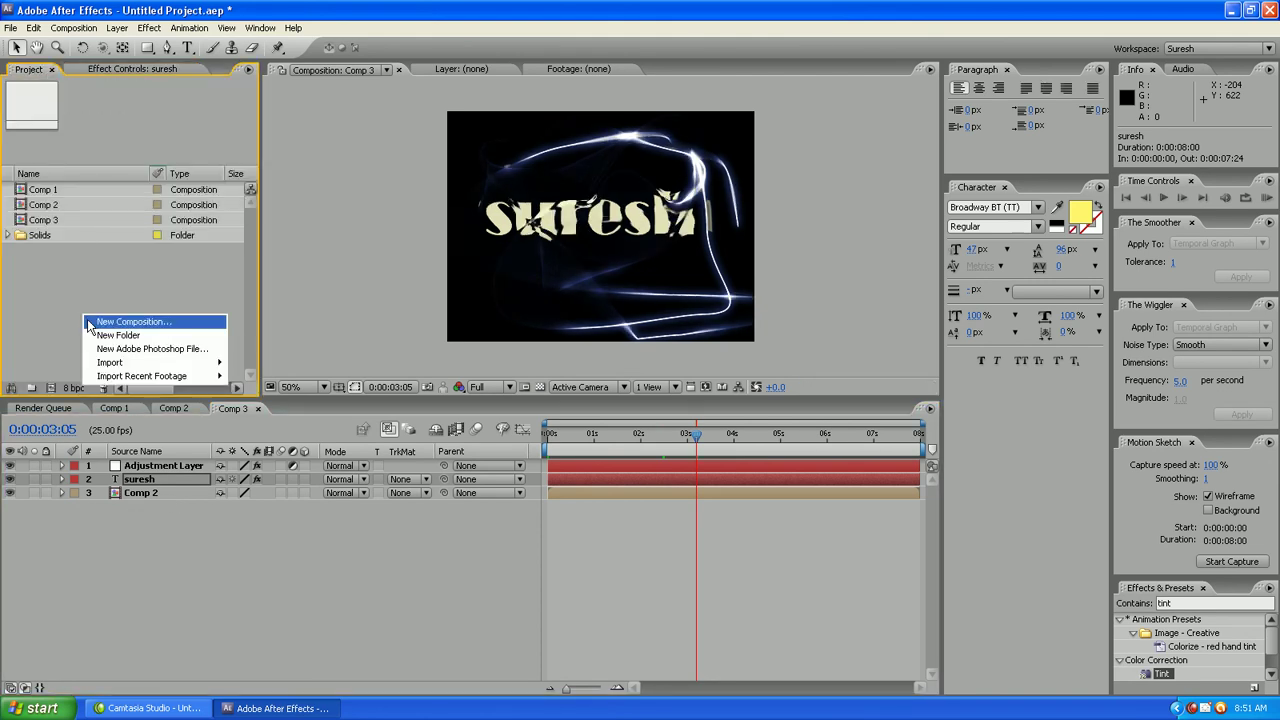
pyautogui.click(120, 320)
pyautogui.click(707, 526)
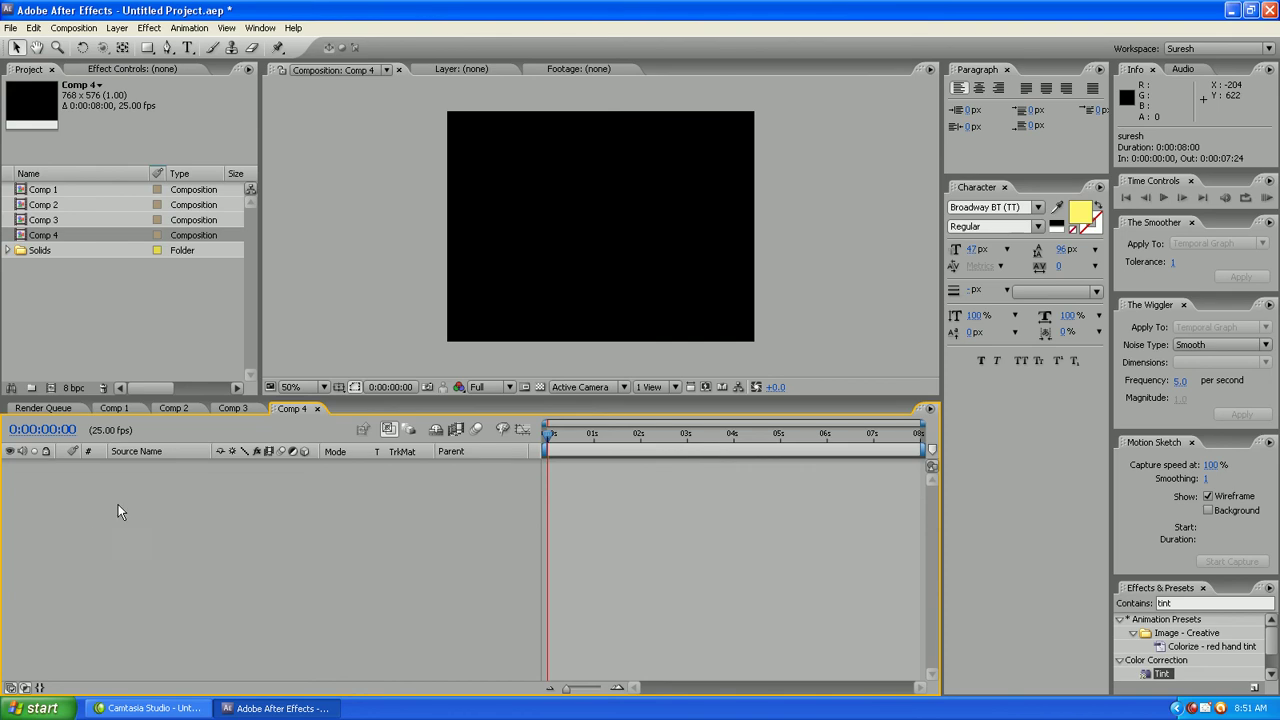
# - Add a two-line yellow text layer reading 'Nice Effect Kada.' / 'Pratice Chaeyamdi.' at the left
pyautogui.rightClick(118, 504)
pyautogui.moveTo(150, 509)
pyautogui.click(290, 531)
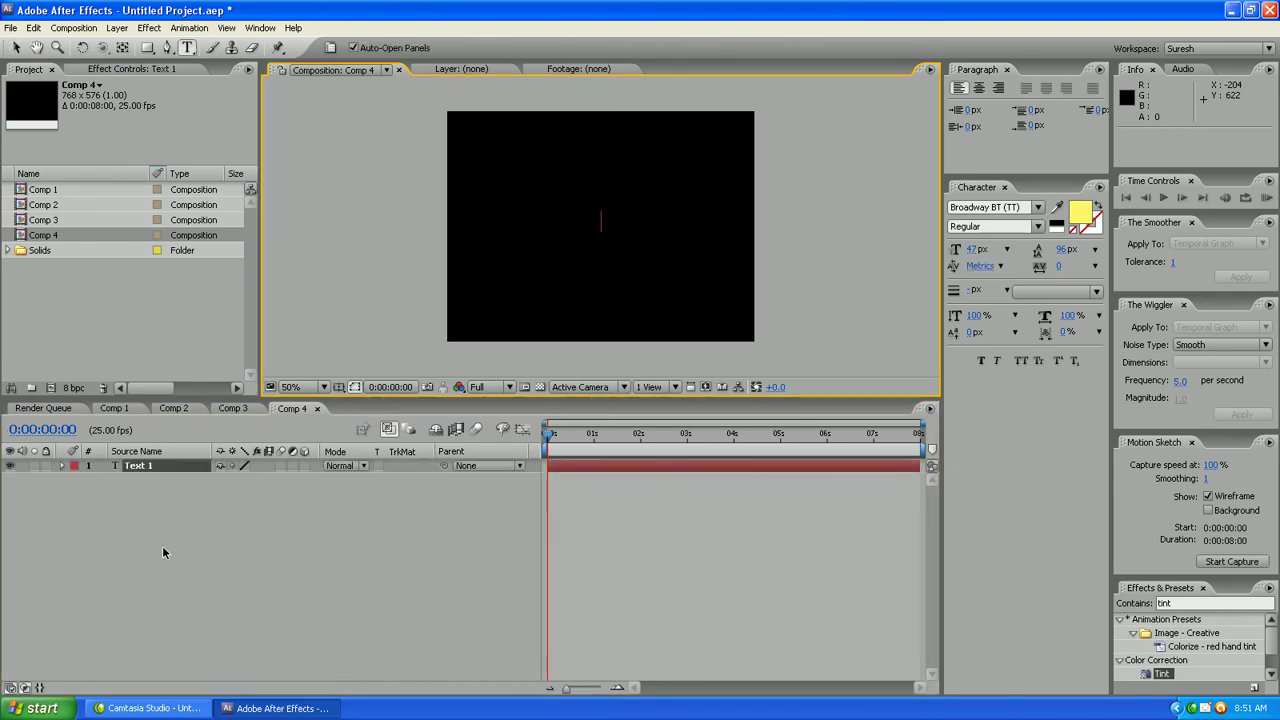
pyautogui.write('Ni')
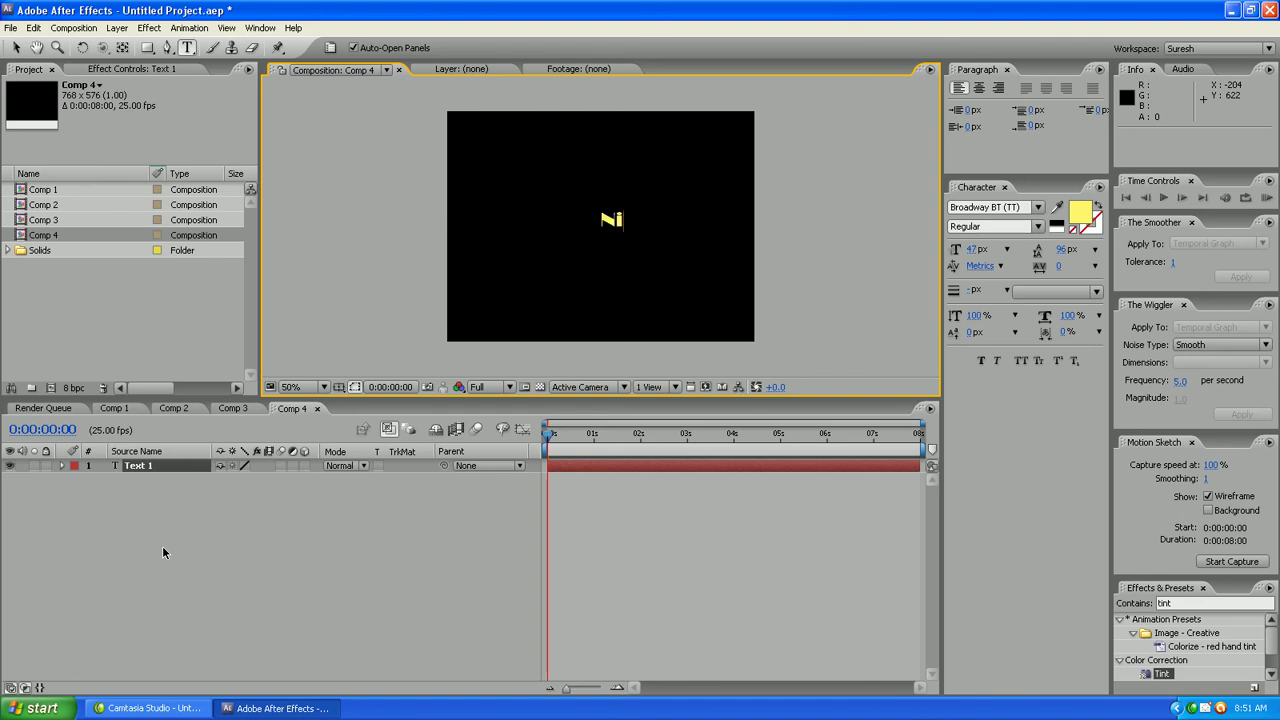
pyautogui.write('ceEffectKar')
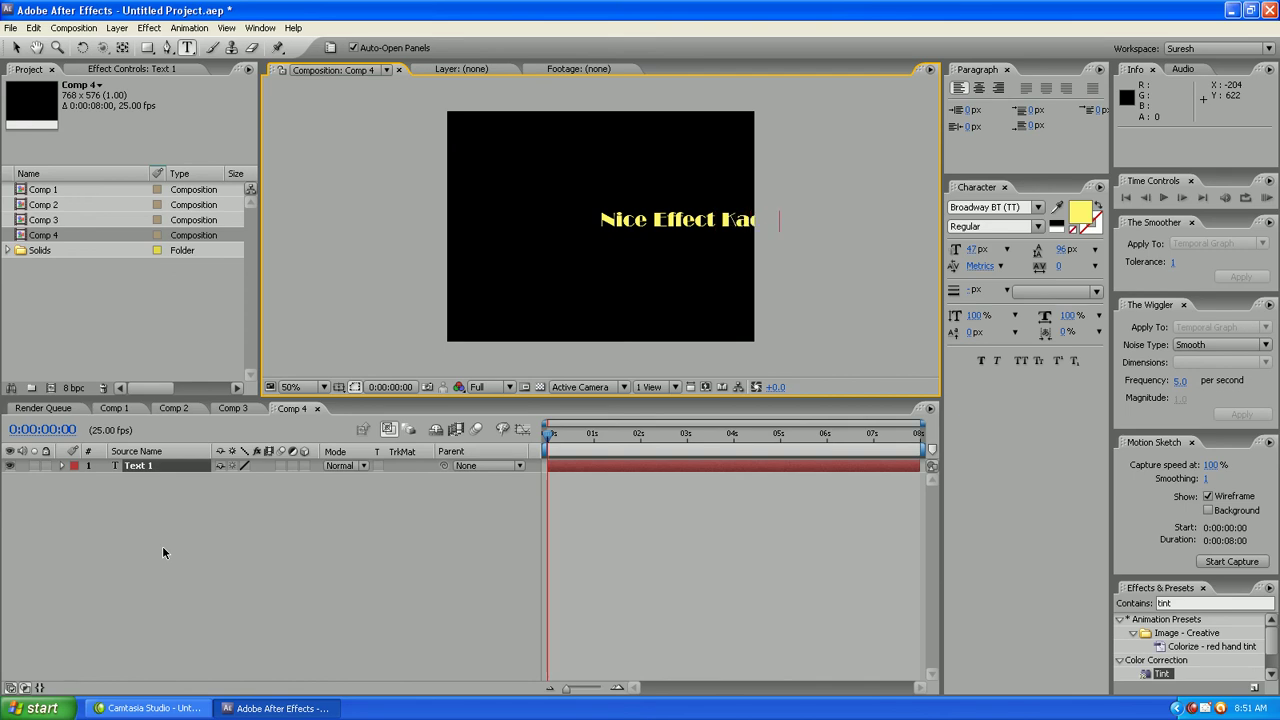
pyautogui.write('t')
pyautogui.moveTo(702, 234)
pyautogui.mouseDown()
pyautogui.moveTo(548, 208)
pyautogui.moveTo(556, 241)
pyautogui.mouseUp()
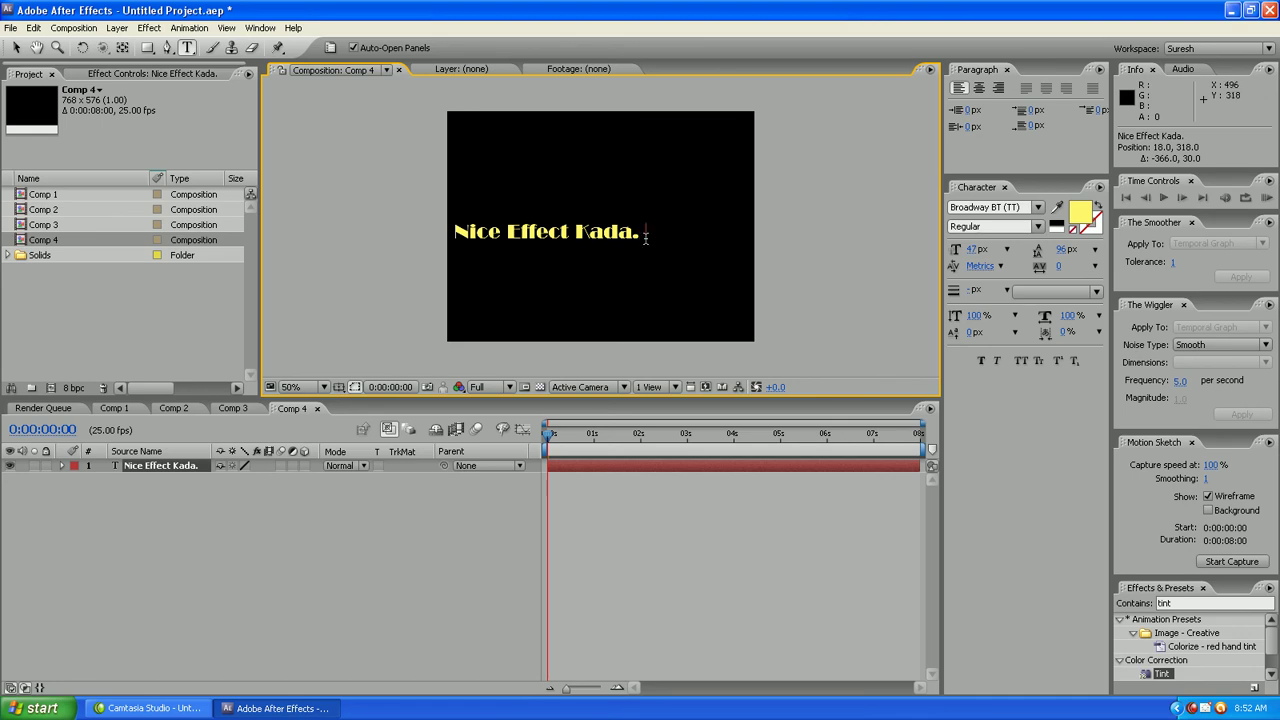
pyautogui.write('P')
pyautogui.write('rat')
pyautogui.write('ce C')
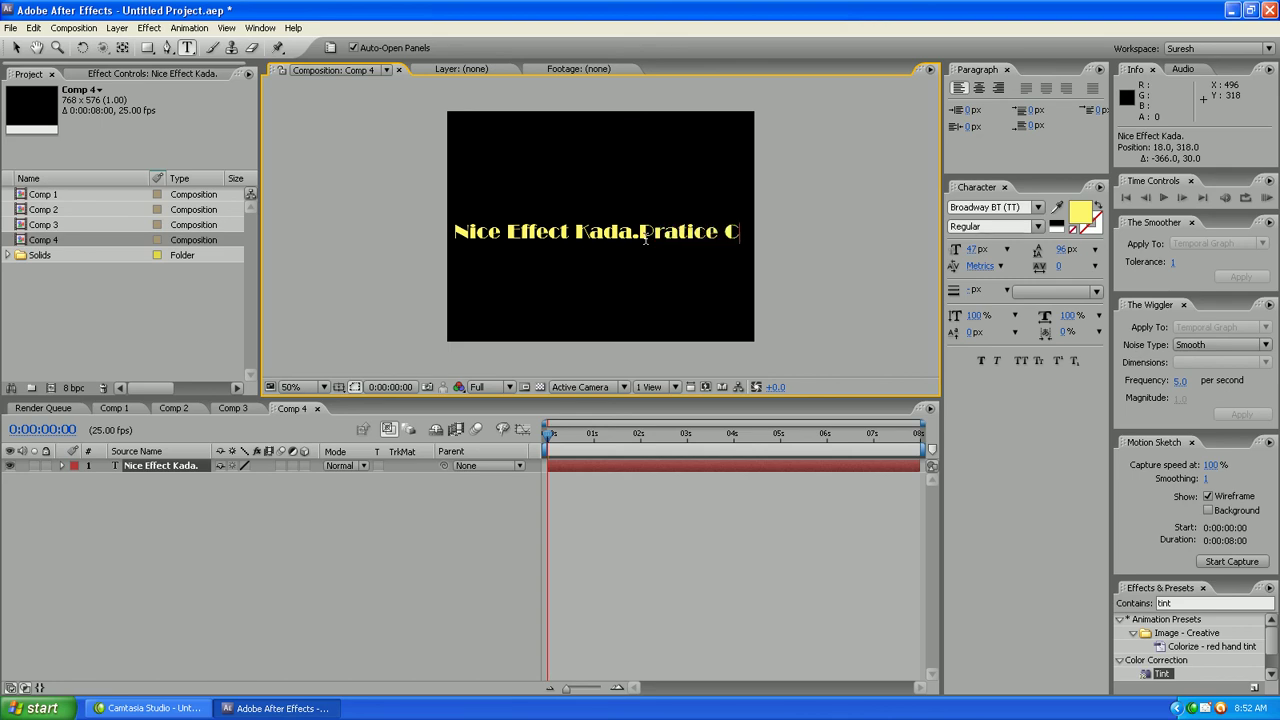
pyautogui.write('ha')
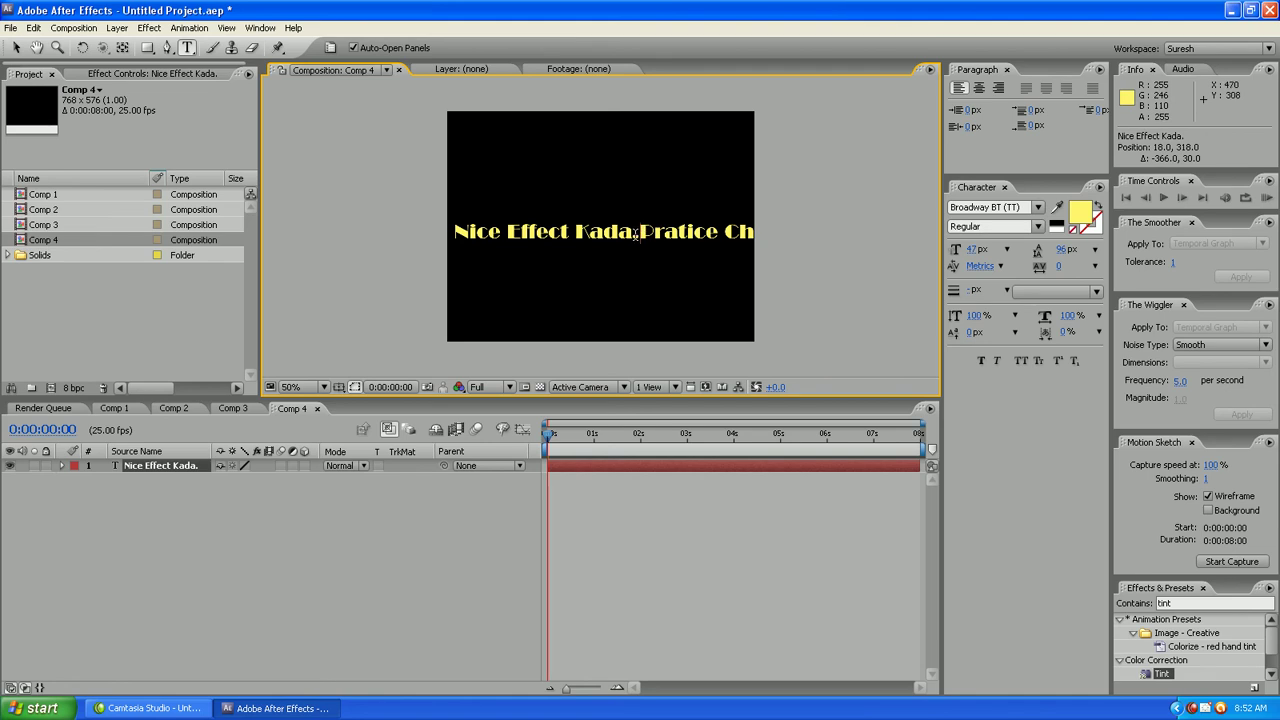
pyautogui.click(636, 233)
pyautogui.press('Return')
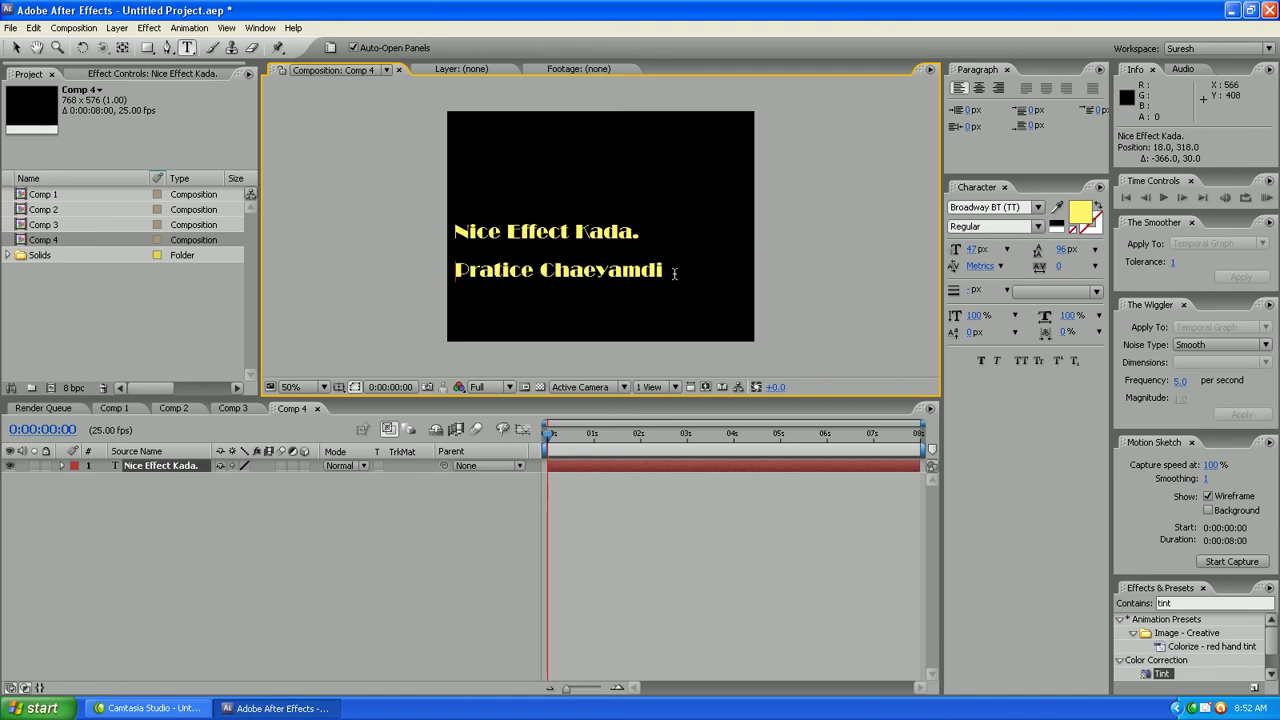
pyautogui.write('.')
# - Place Comp 2 beneath the yellow text layer in Comp 4 and preview the result
pyautogui.moveTo(48, 209); pyautogui.dragTo(175, 473)
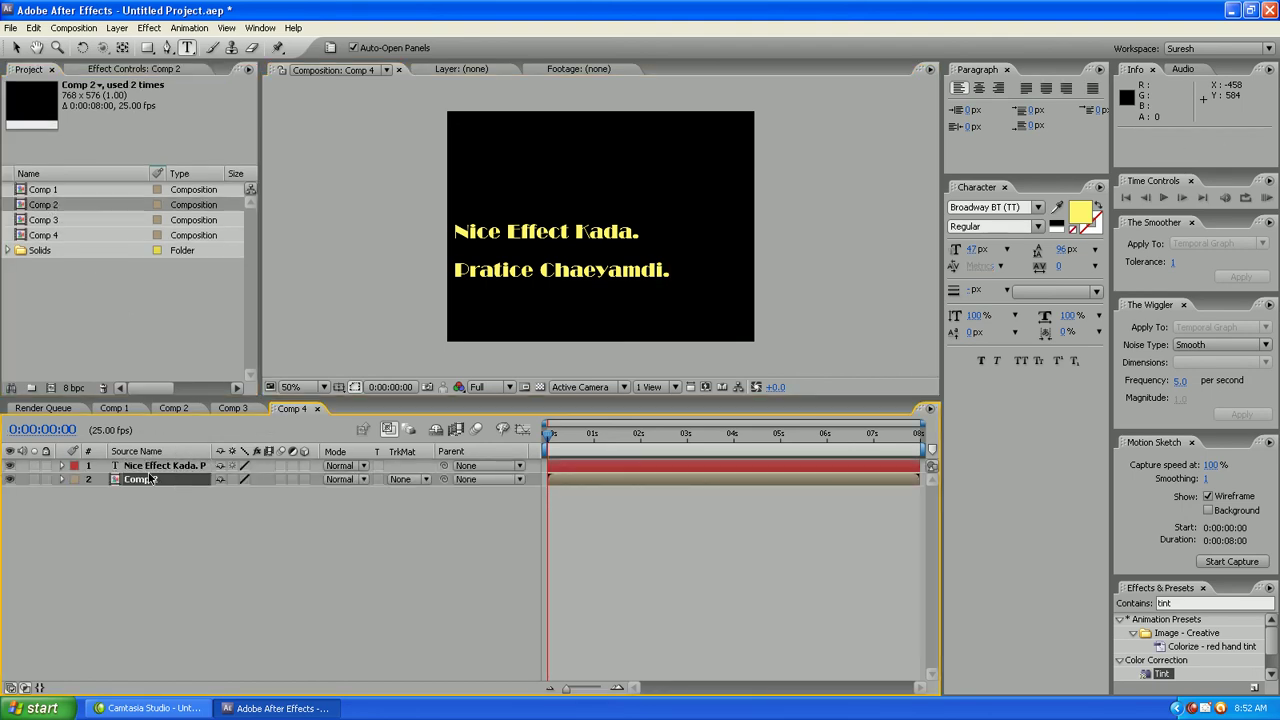
pyautogui.press('h')
pyautogui.press('KP_0')
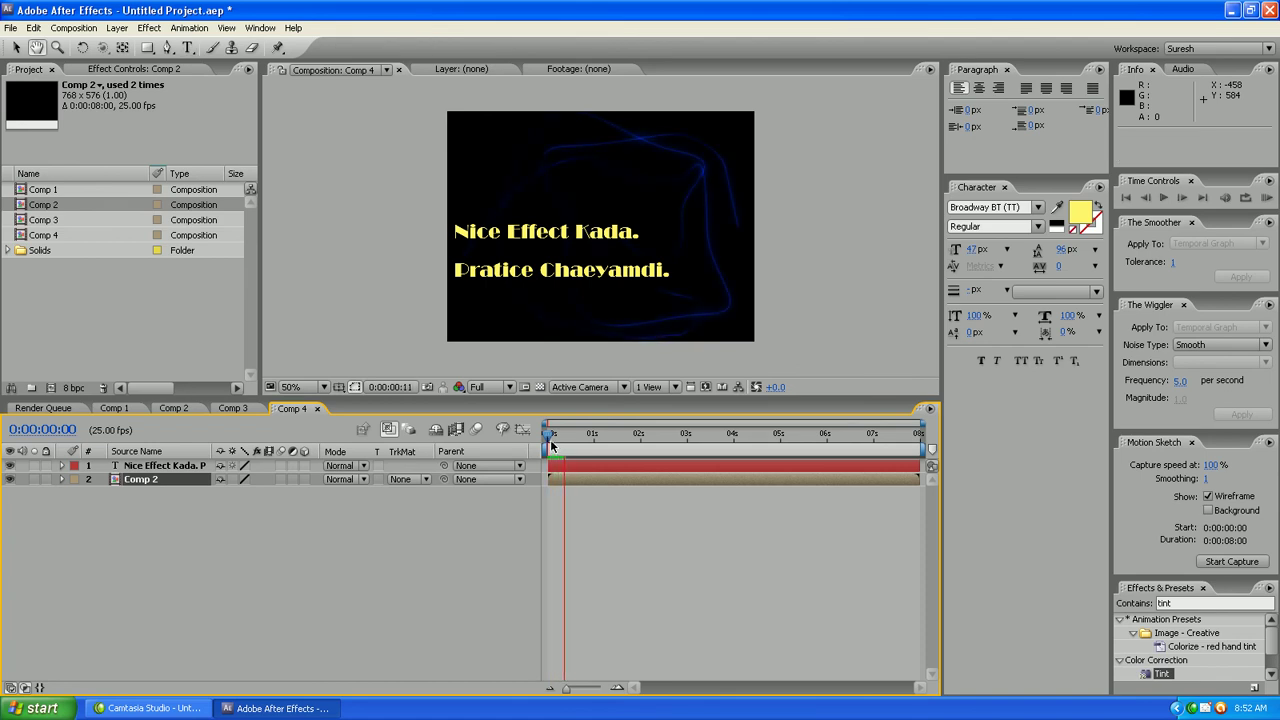
pyautogui.hotkey('ctrl', 't')
# - Scrub to about 0:00:03:21 and step frame by frame to inspect the blue streaks
pyautogui.moveTo(576, 437); pyautogui.dragTo(728, 440)
pyautogui.press('h')
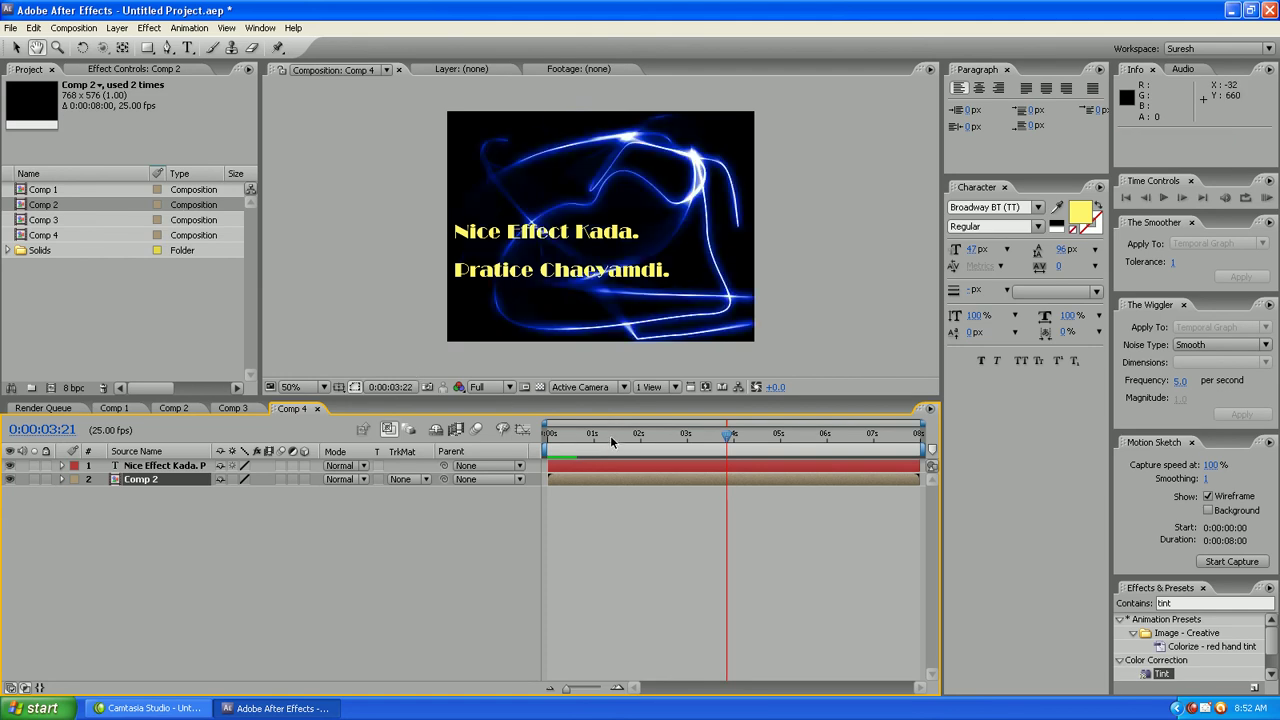
pyautogui.press('pagedown')
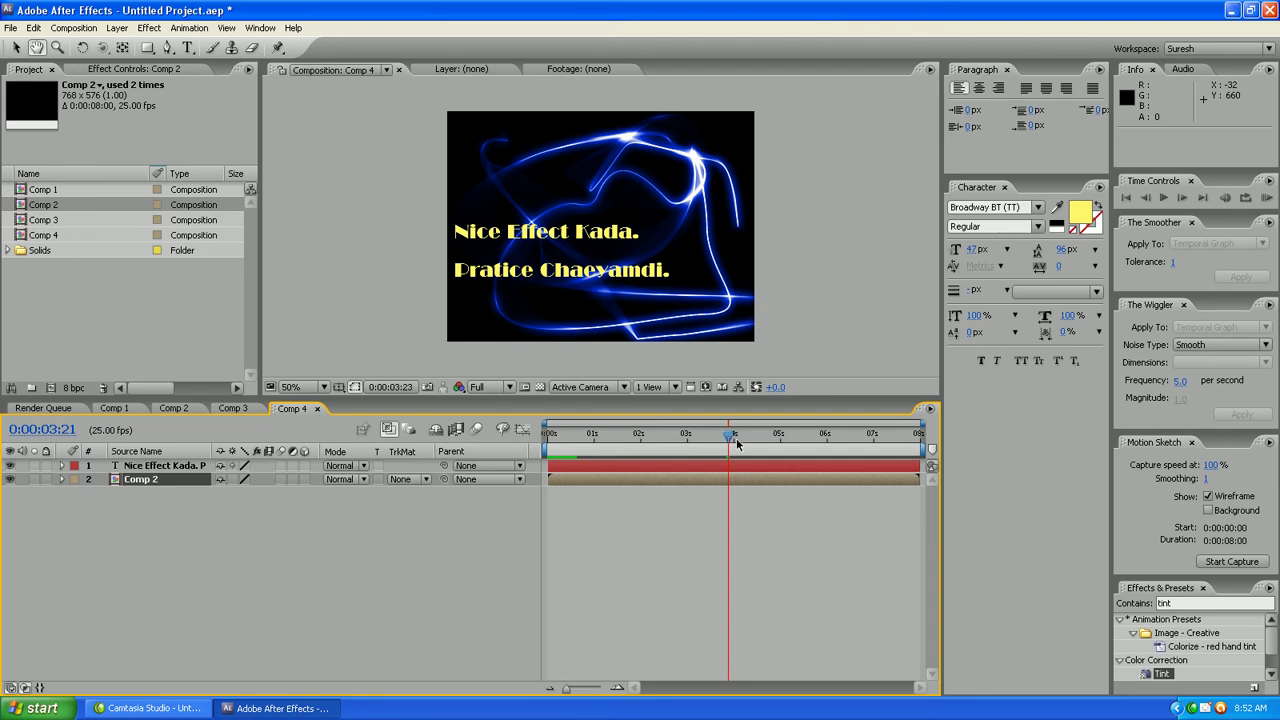
pyautogui.press('pagedown')
pyautogui.hotkey('ctrl', 't')
pyautogui.press('space')
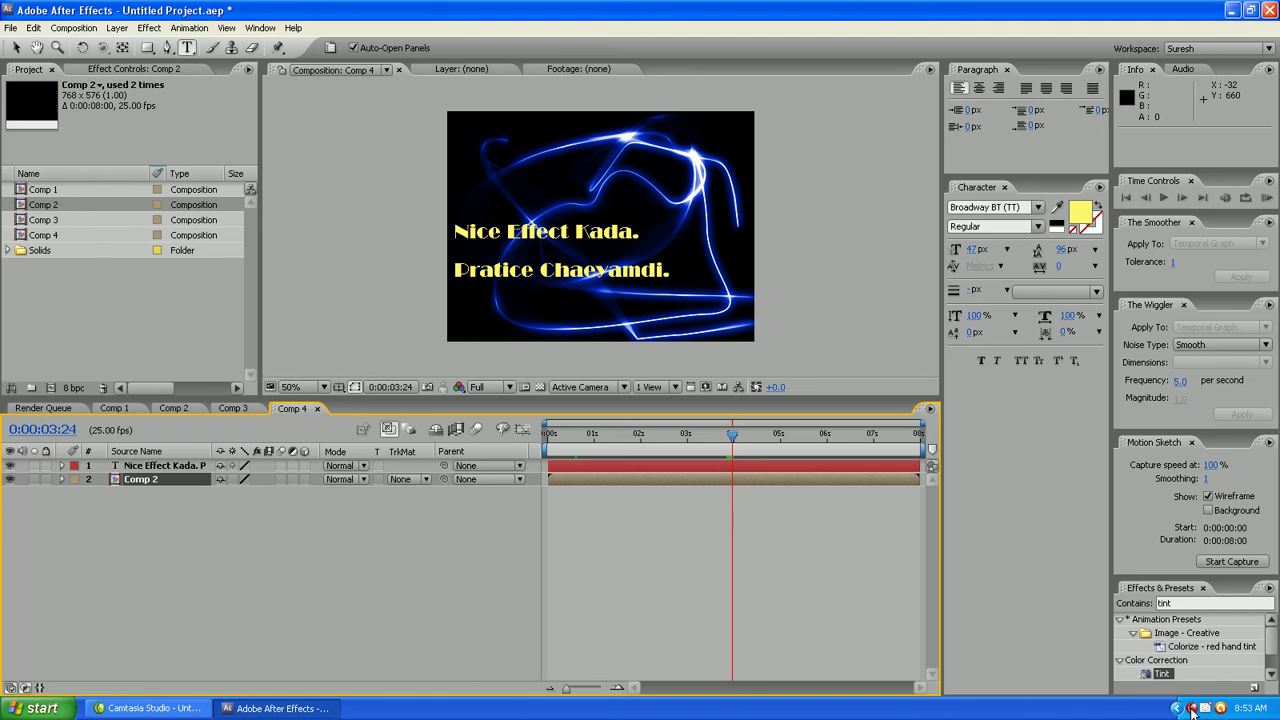
pyautogui.click(1191, 708)
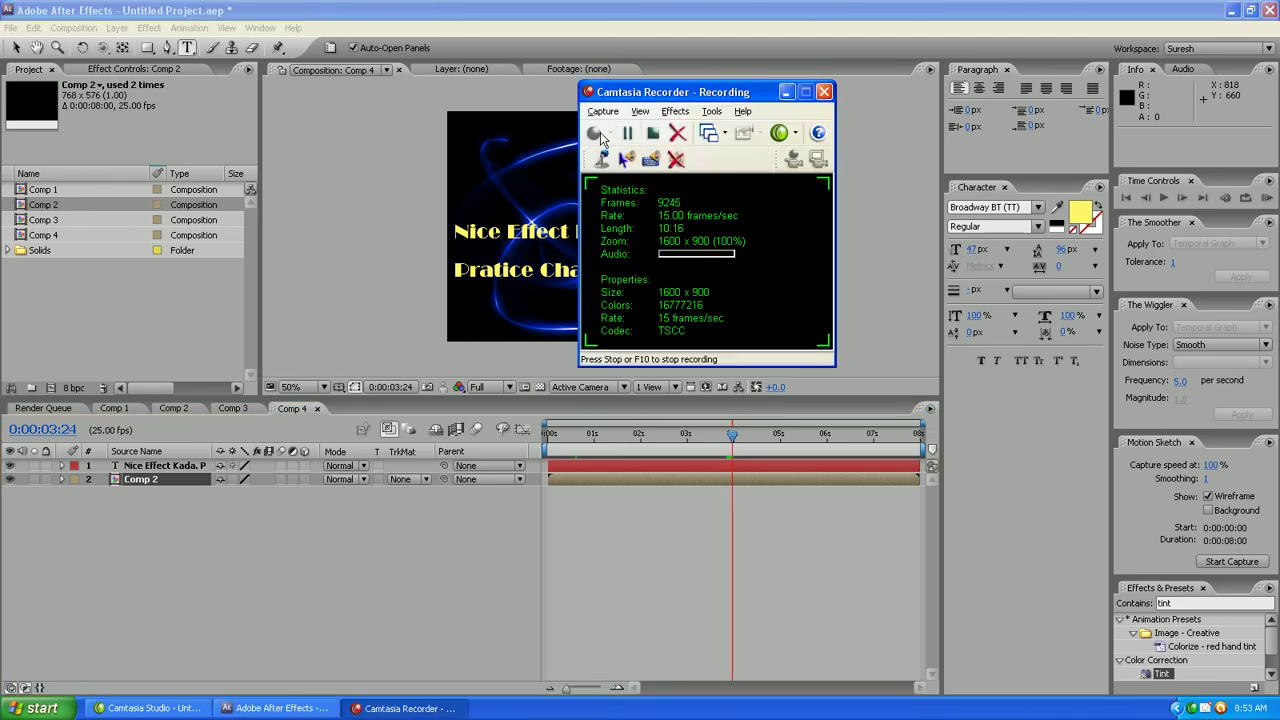